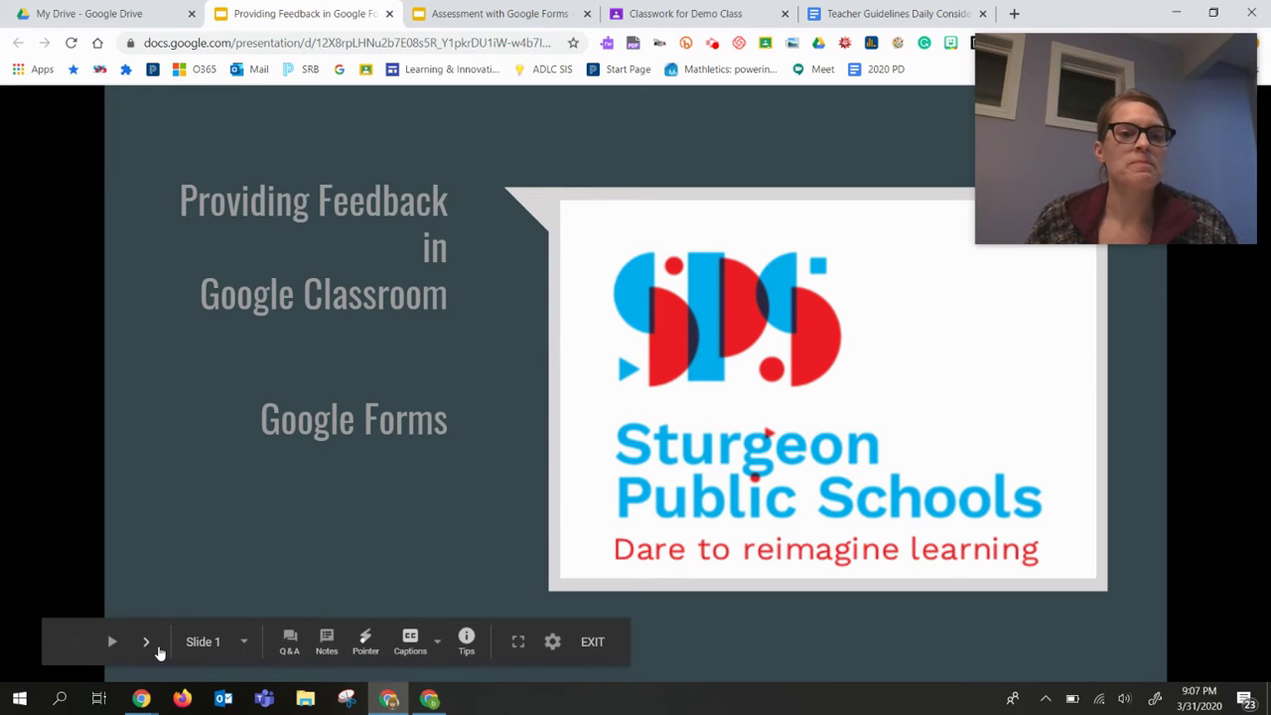
Advance the presentation two slides to slide 3, 'Google Classroom'.
click(149, 644)
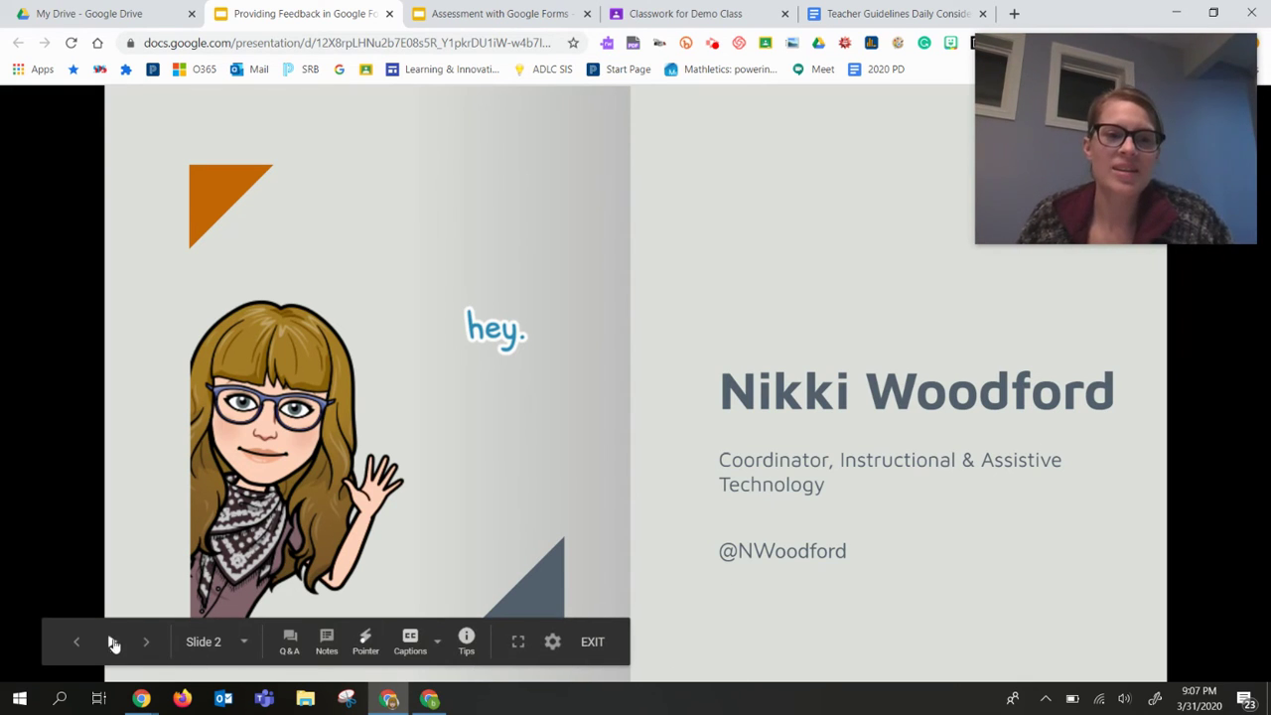
click(147, 644)
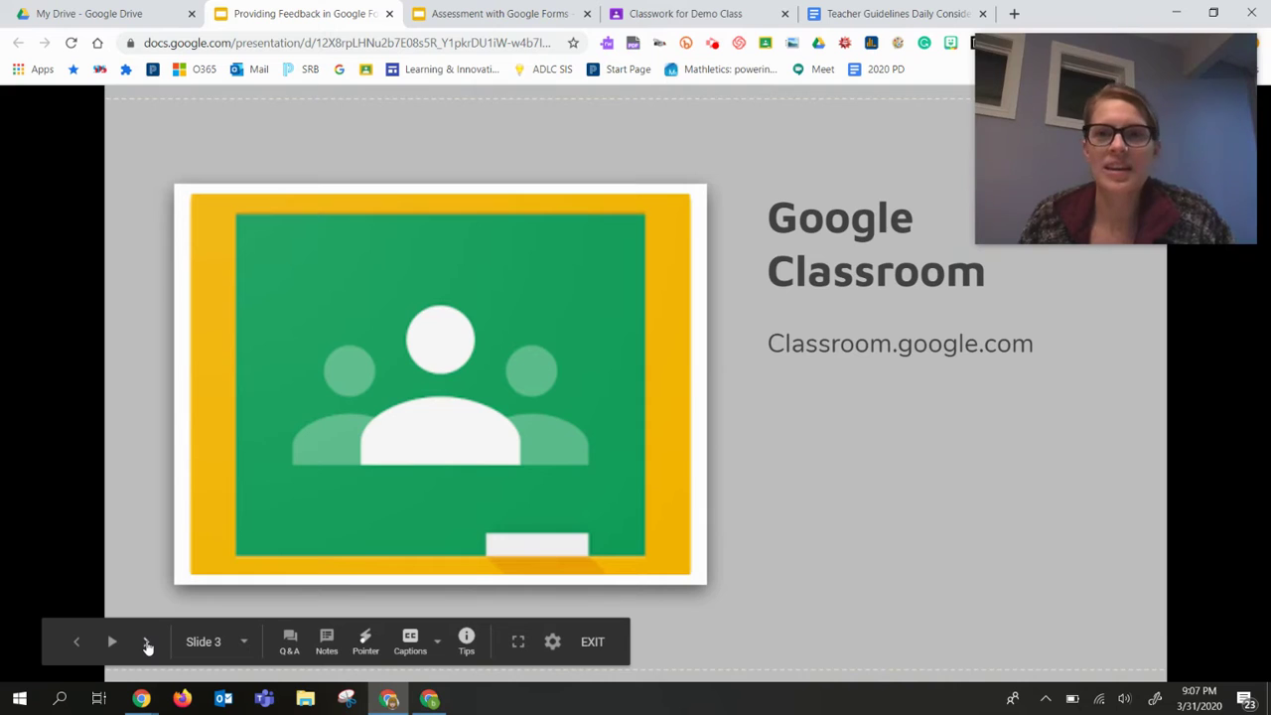
Go to slide 4, 'Required Applications', with the Google Classroom and Google Forms icons.
mouse_move(1201, 103)
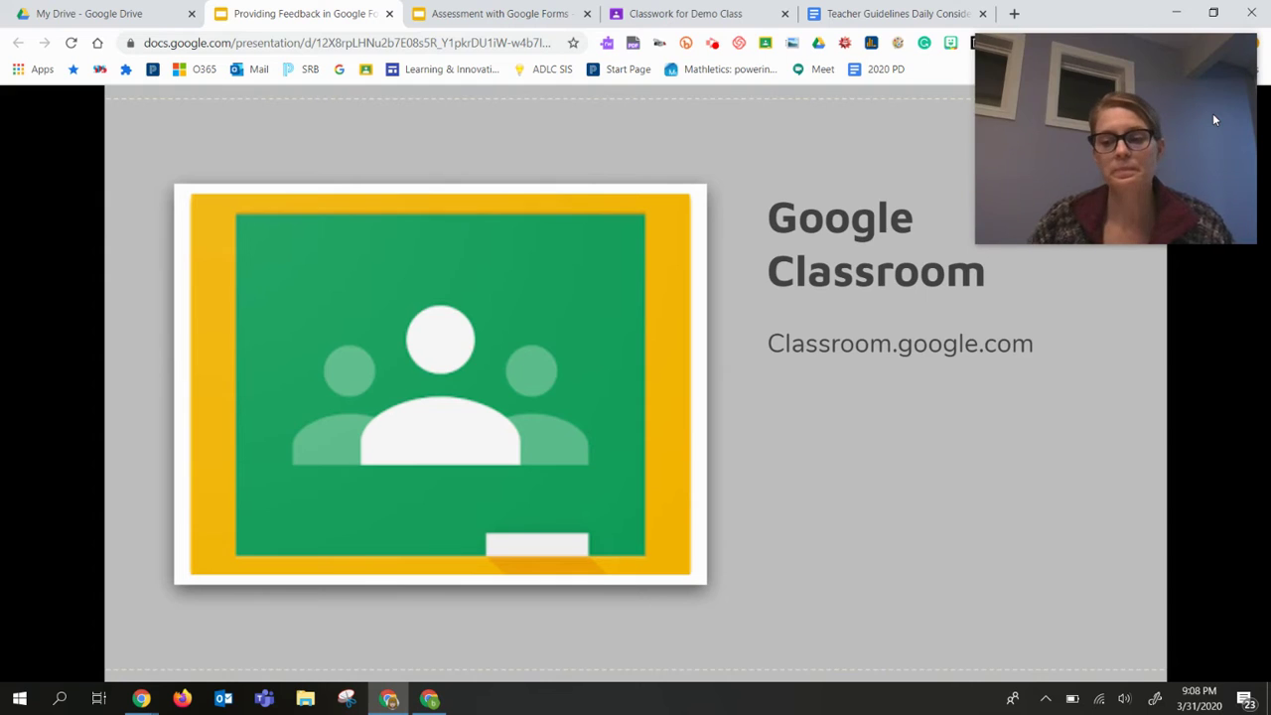
key(Right)
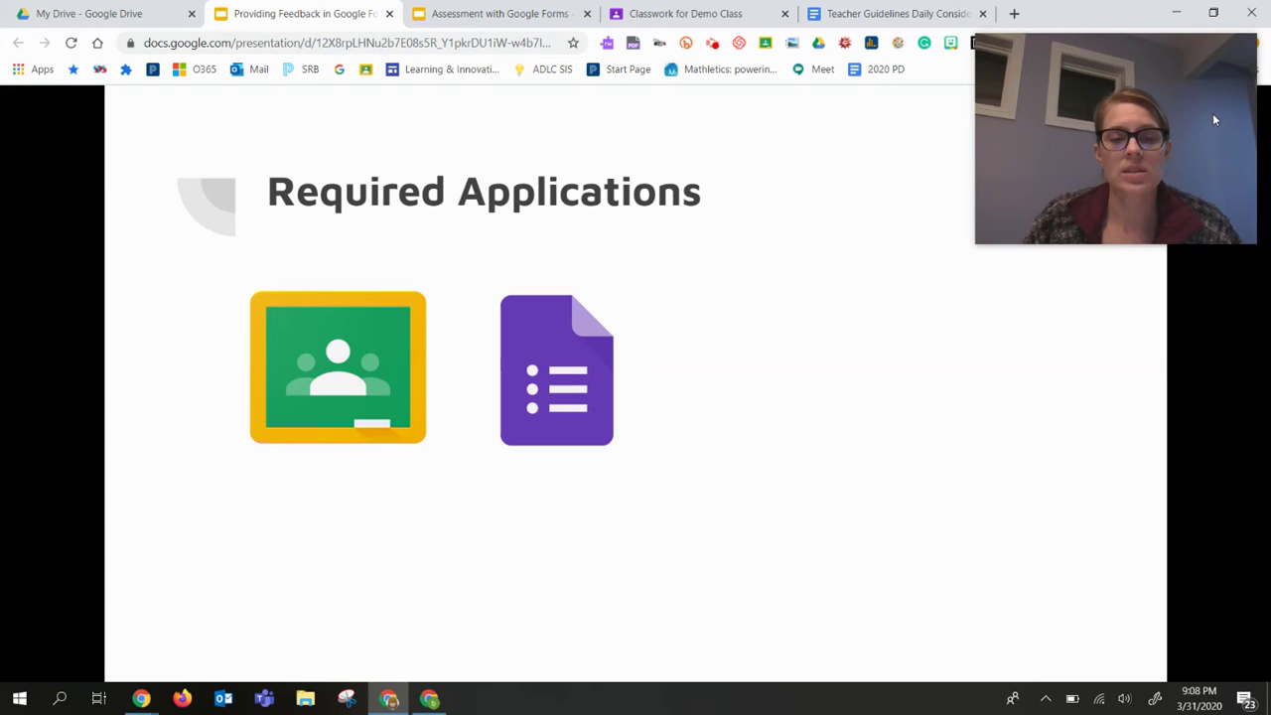
mouse_move(1082, 61)
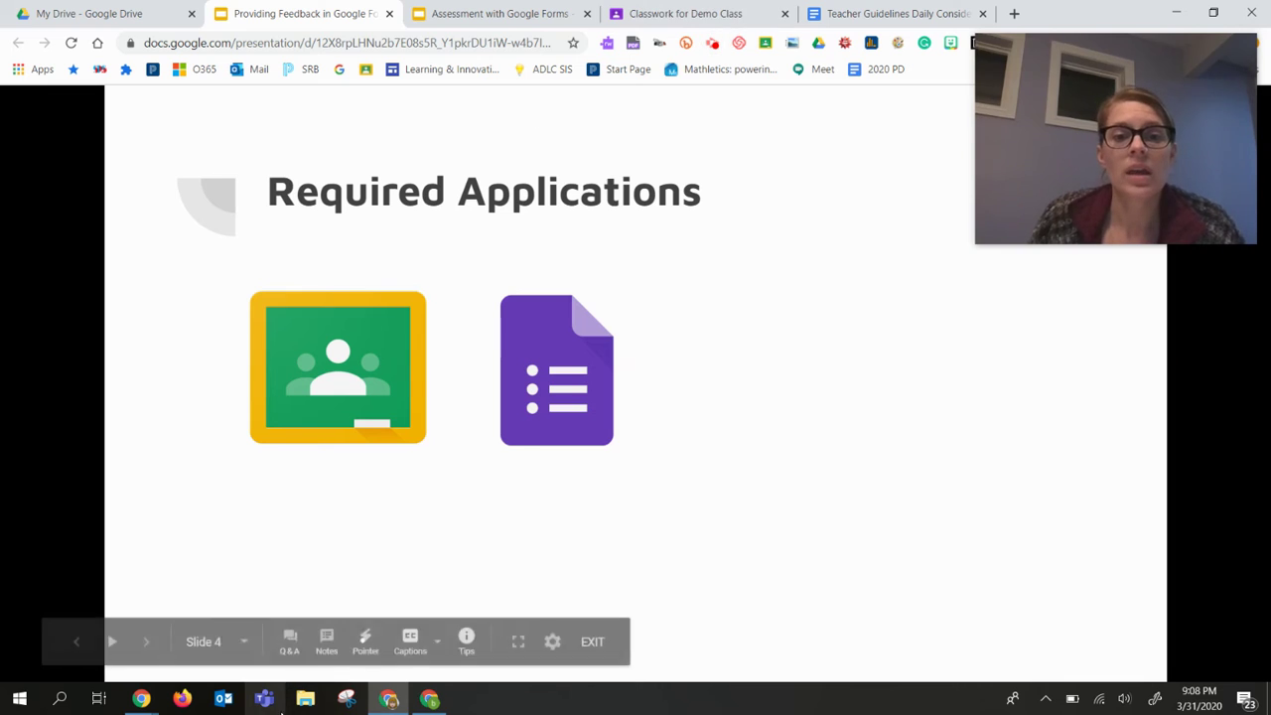
Check Demo Class classwork from the student's view, then open the Math in Google Forms attachment.
click(679, 13)
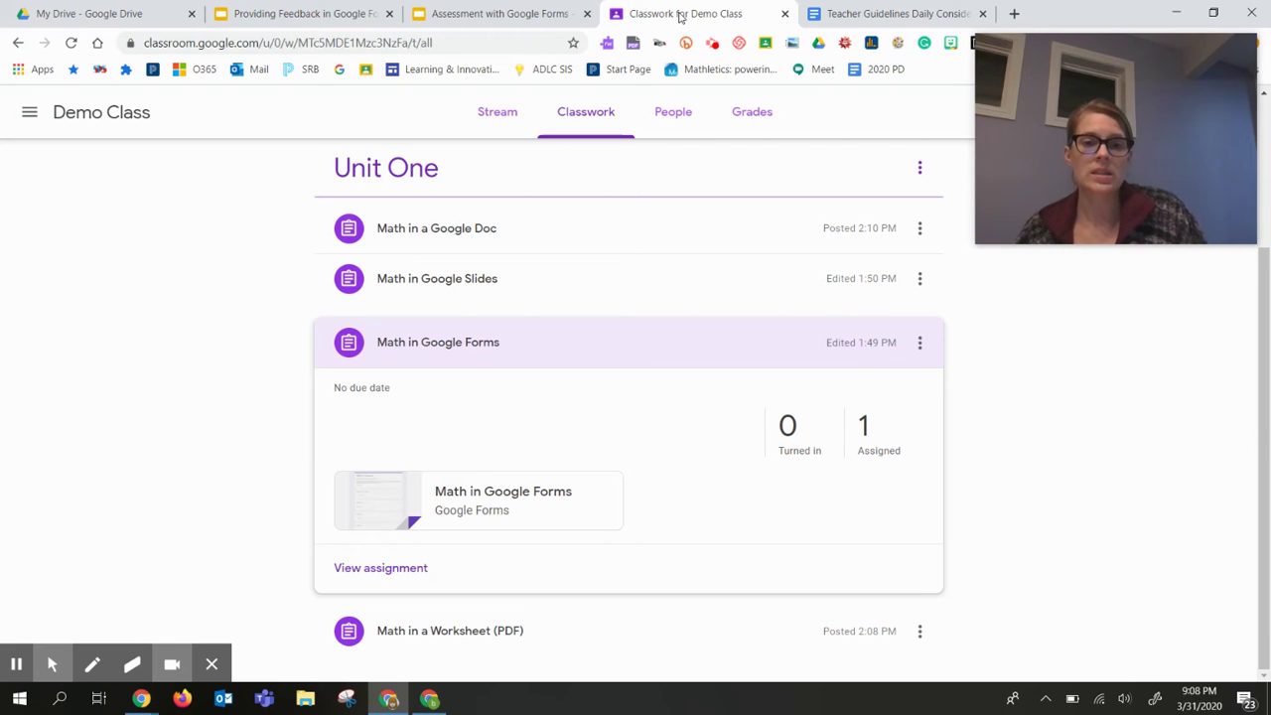
click(429, 699)
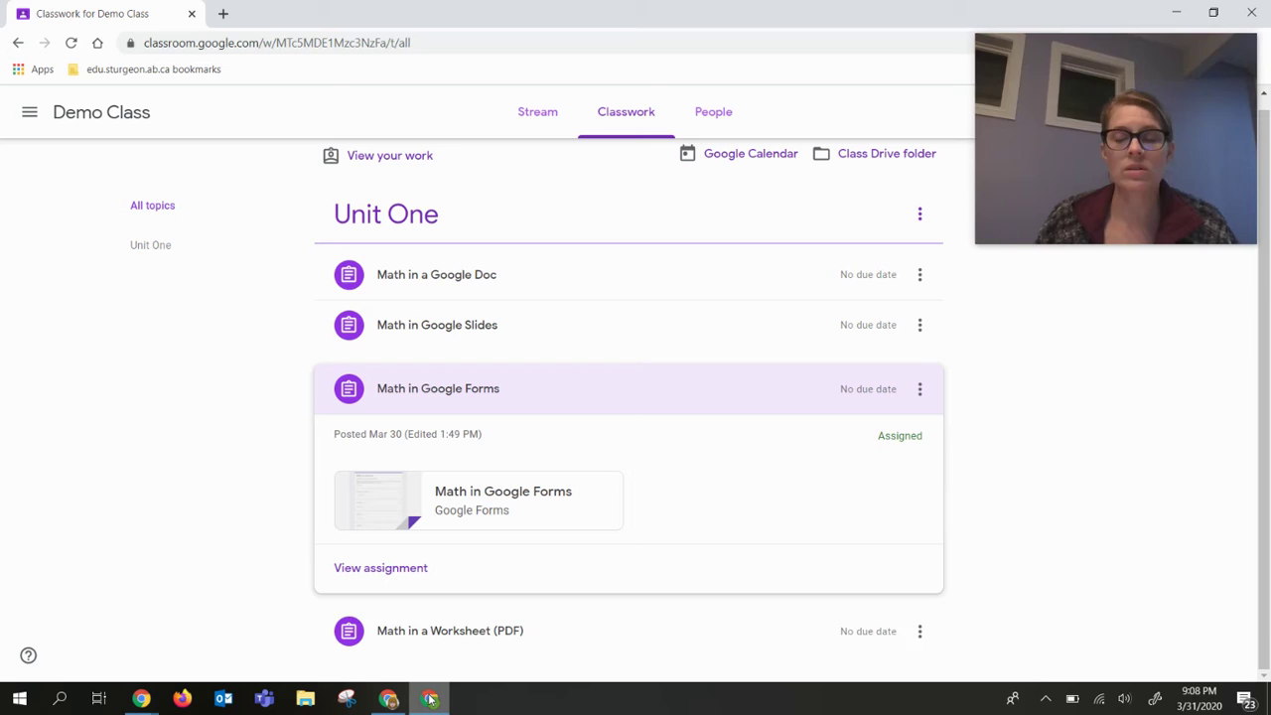
drag(1186, 113, 1196, 151)
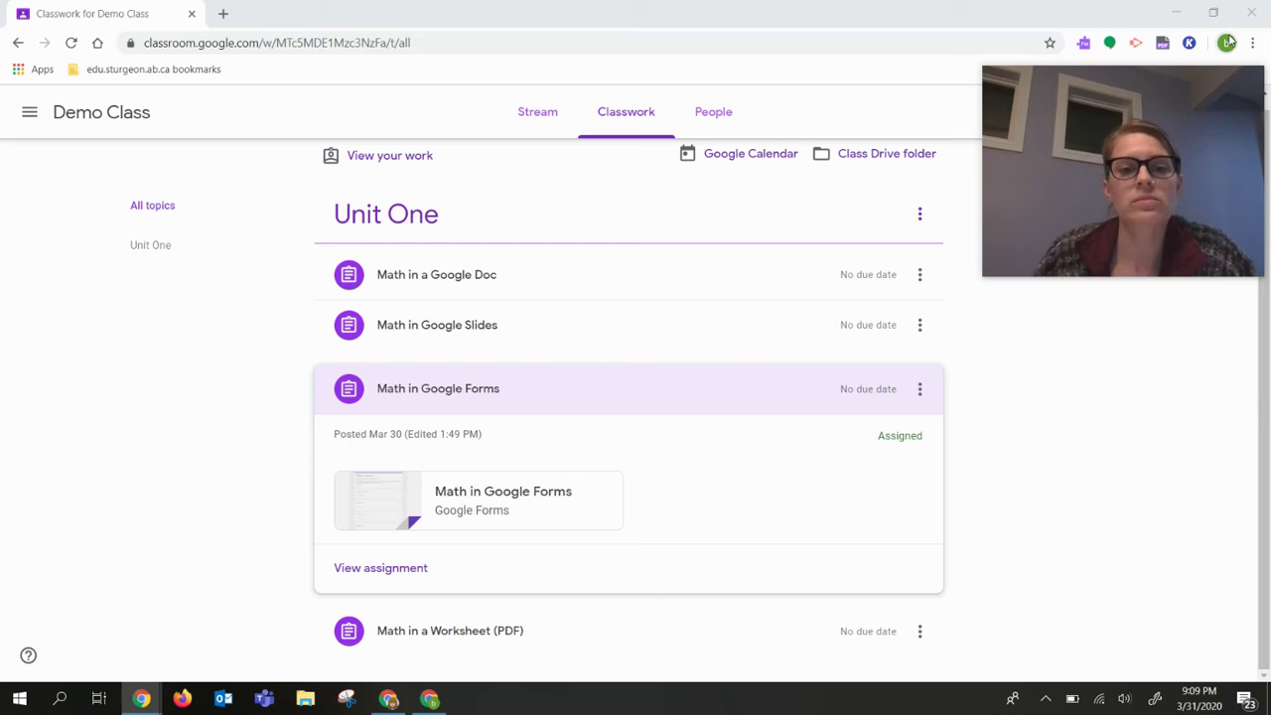
click(390, 700)
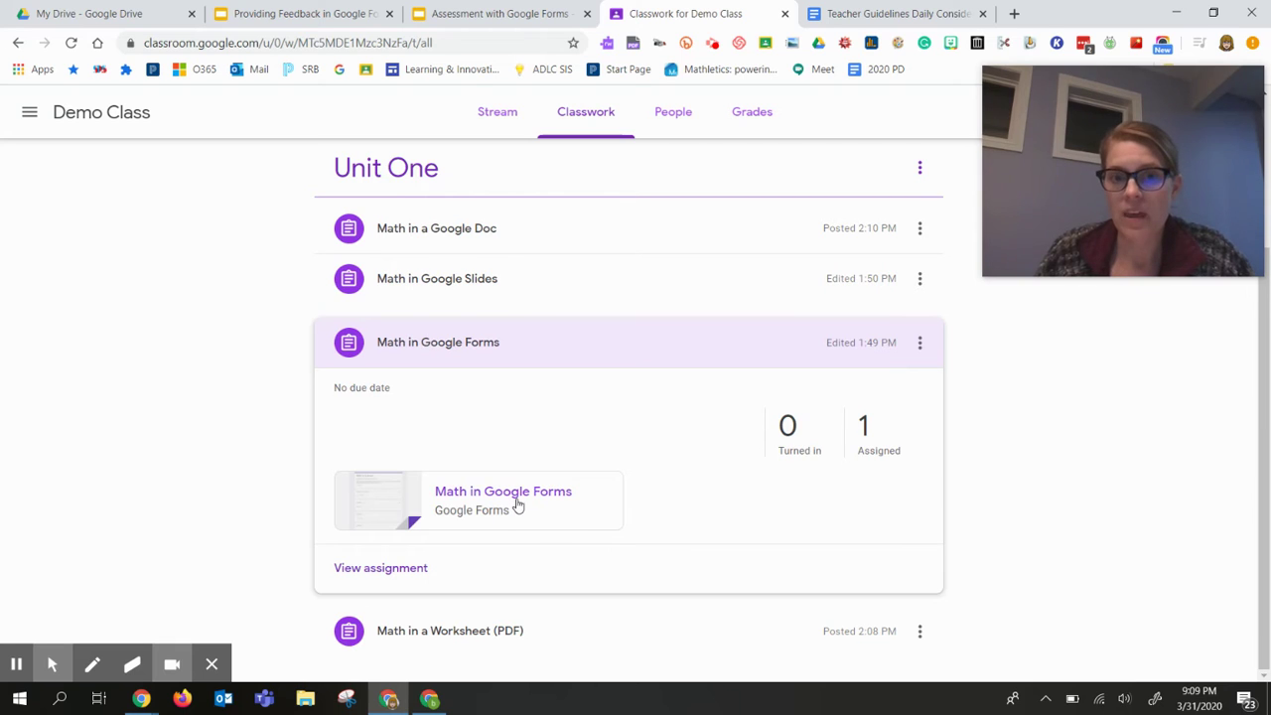
click(517, 501)
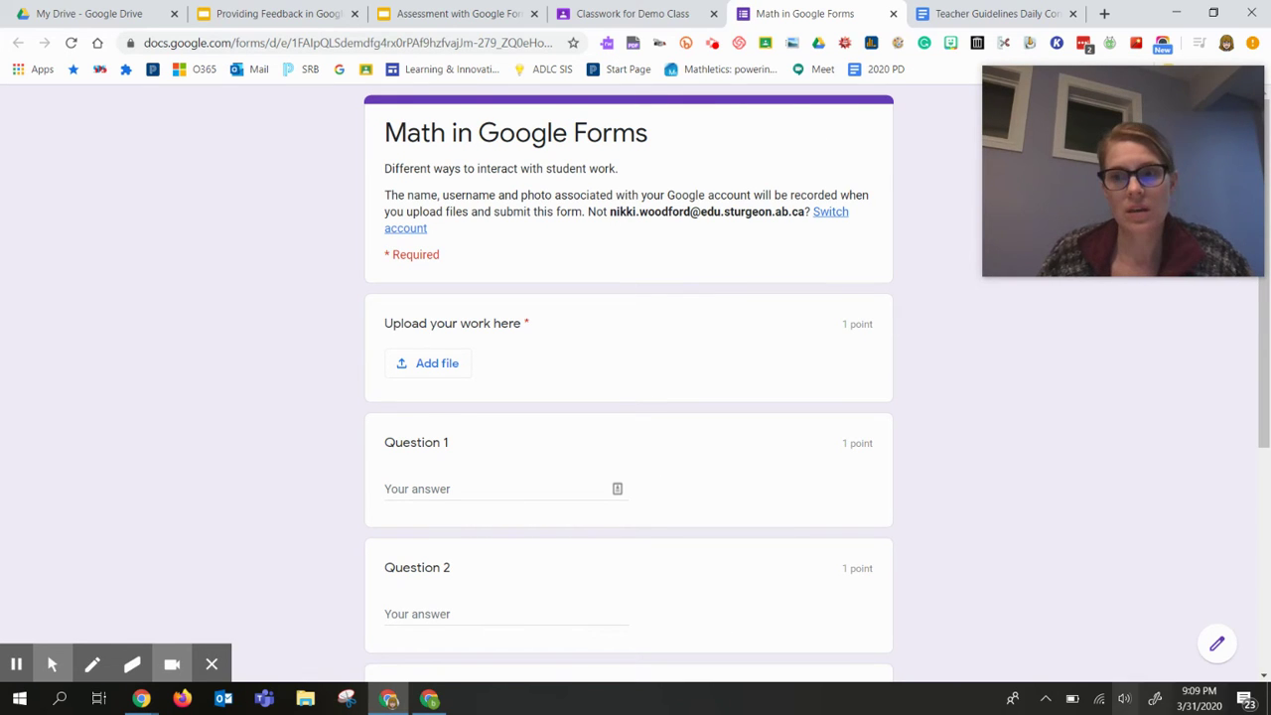
Switch the Math in Google Forms quiz into editing mode.
click(1216, 647)
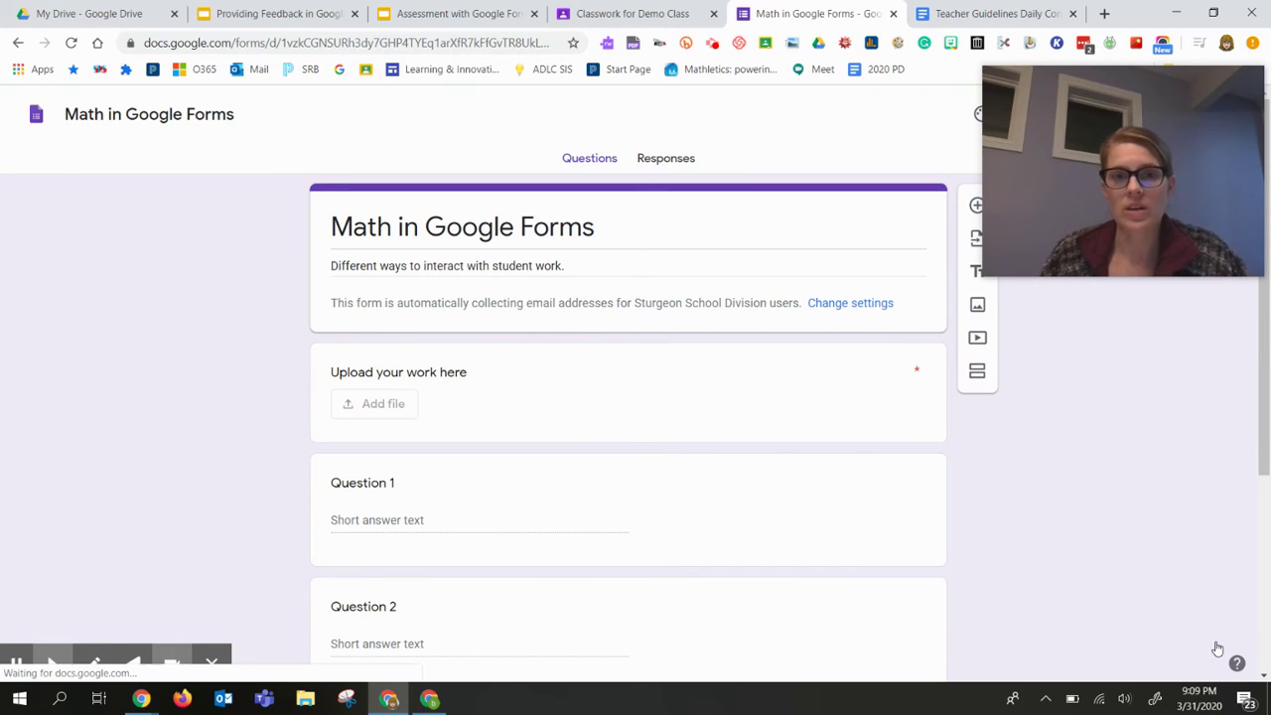
mouse_move(1154, 198)
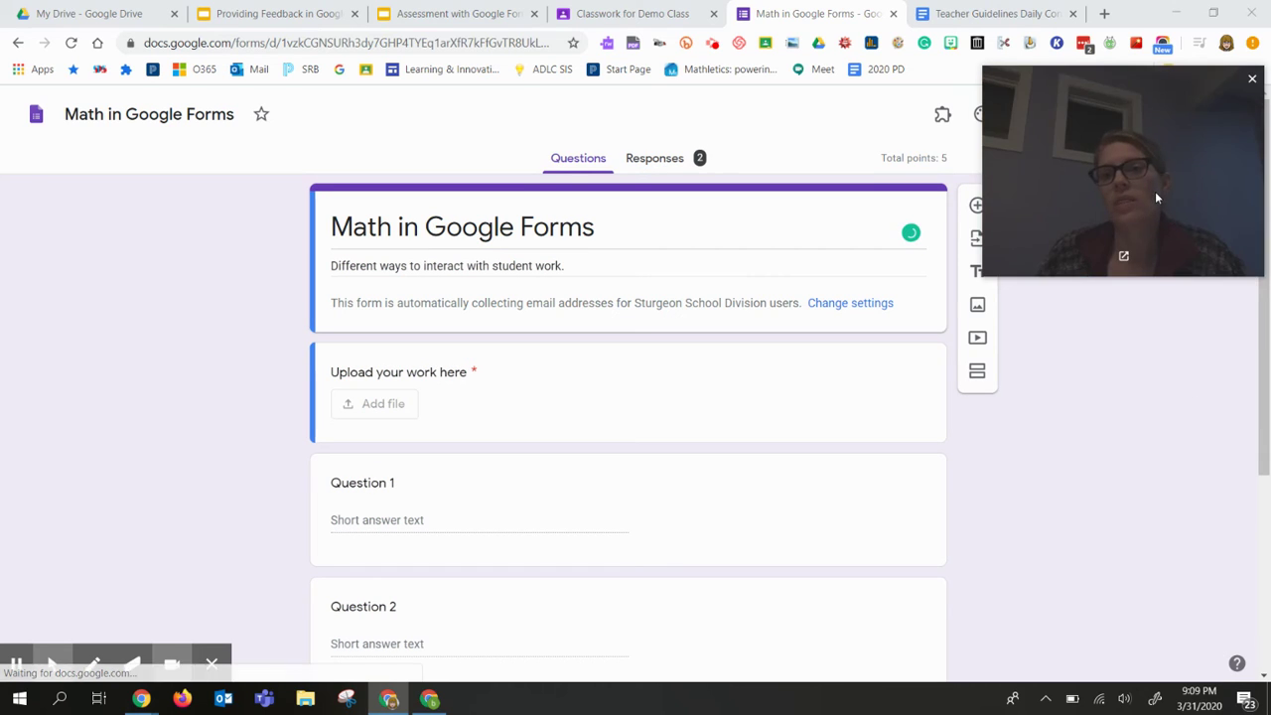
drag(1155, 197, 1188, 287)
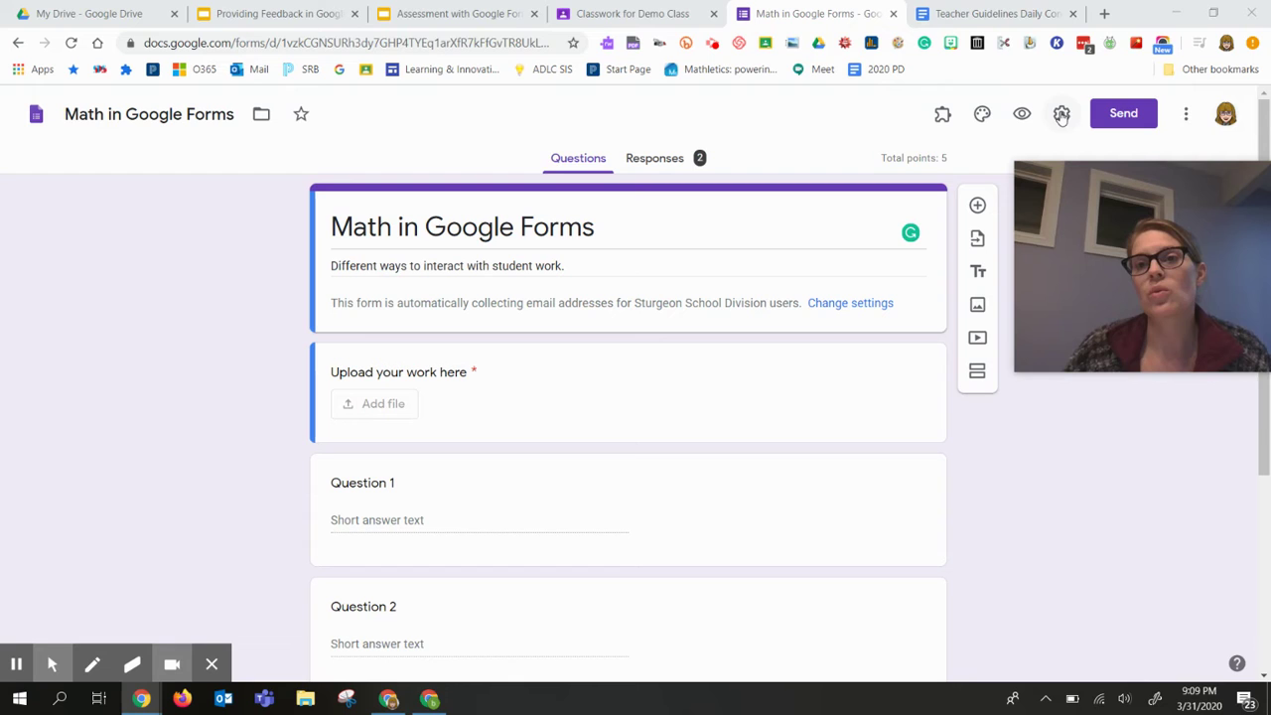
Confirm quiz grades release 'Later, after manual review', then save the form settings.
click(1062, 116)
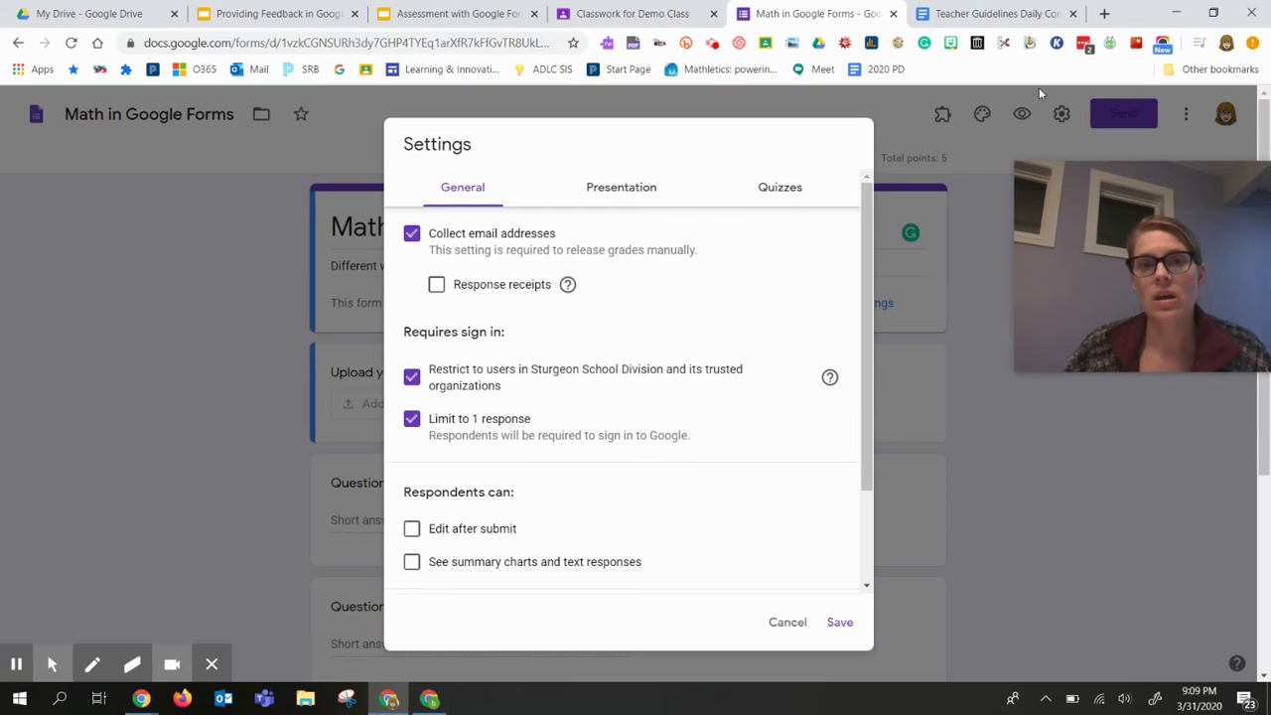
click(781, 189)
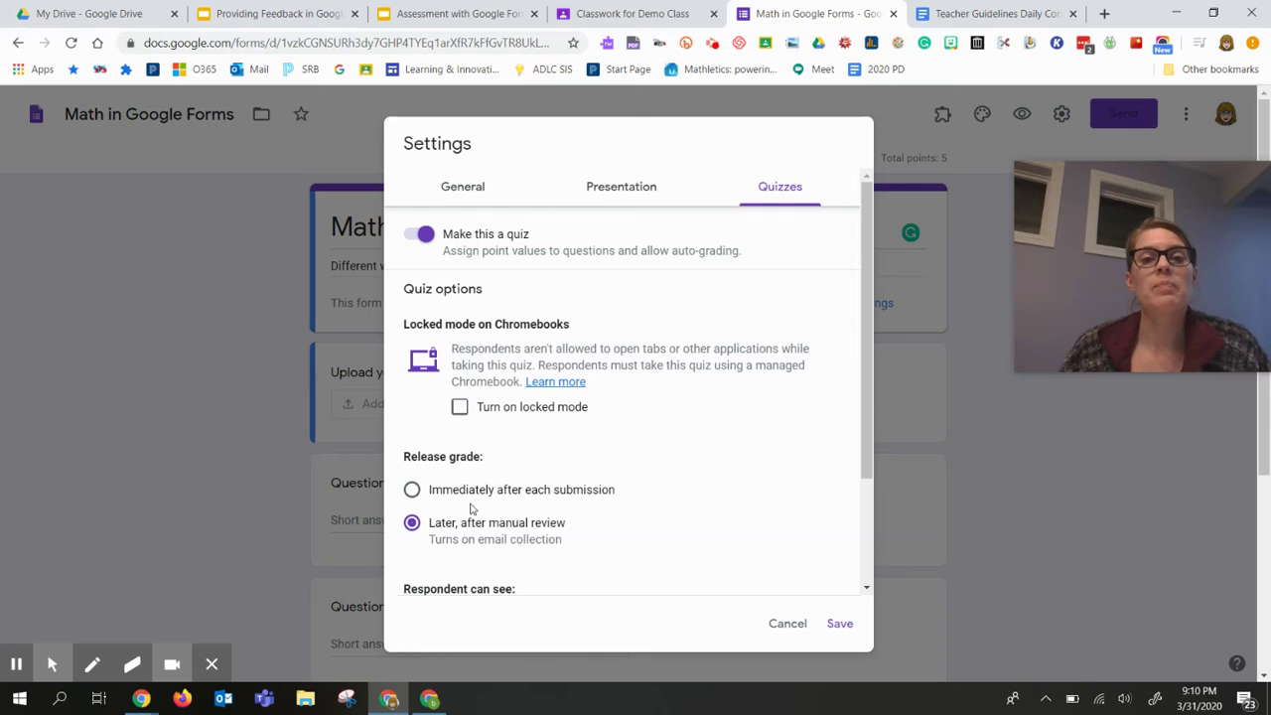
scroll(435, 531, down, 3)
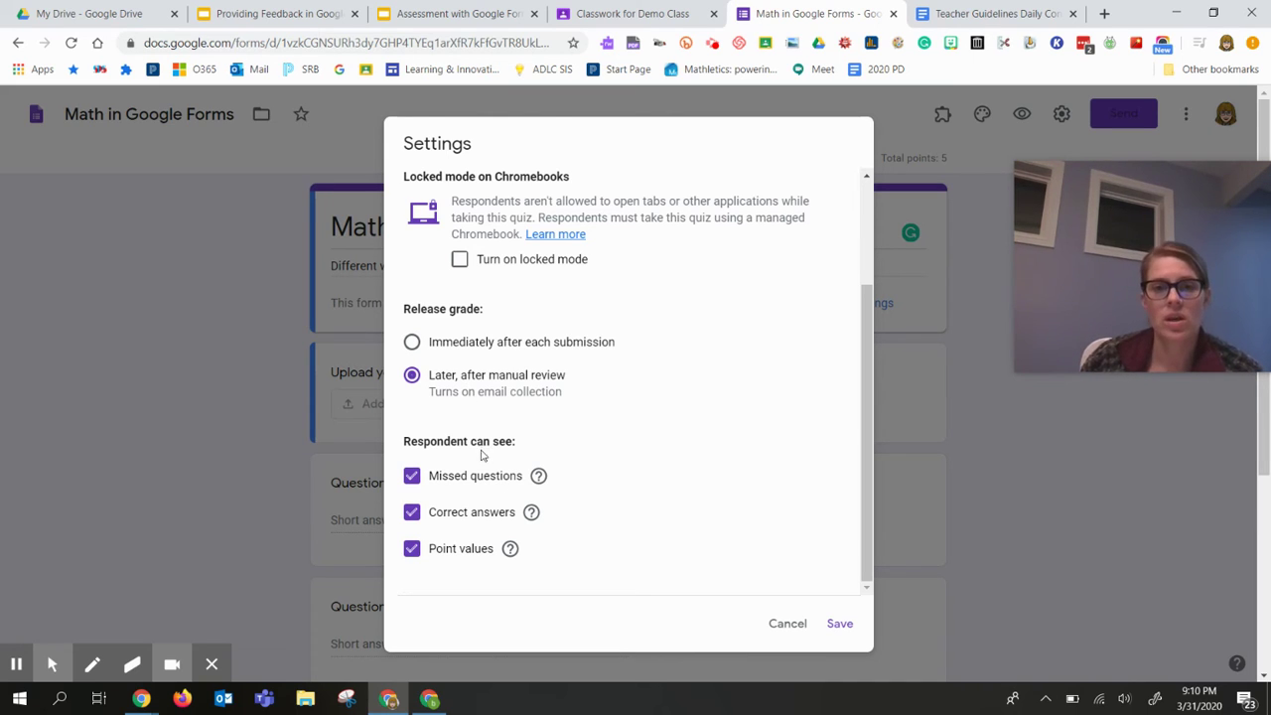
scroll(571, 521, up, 3)
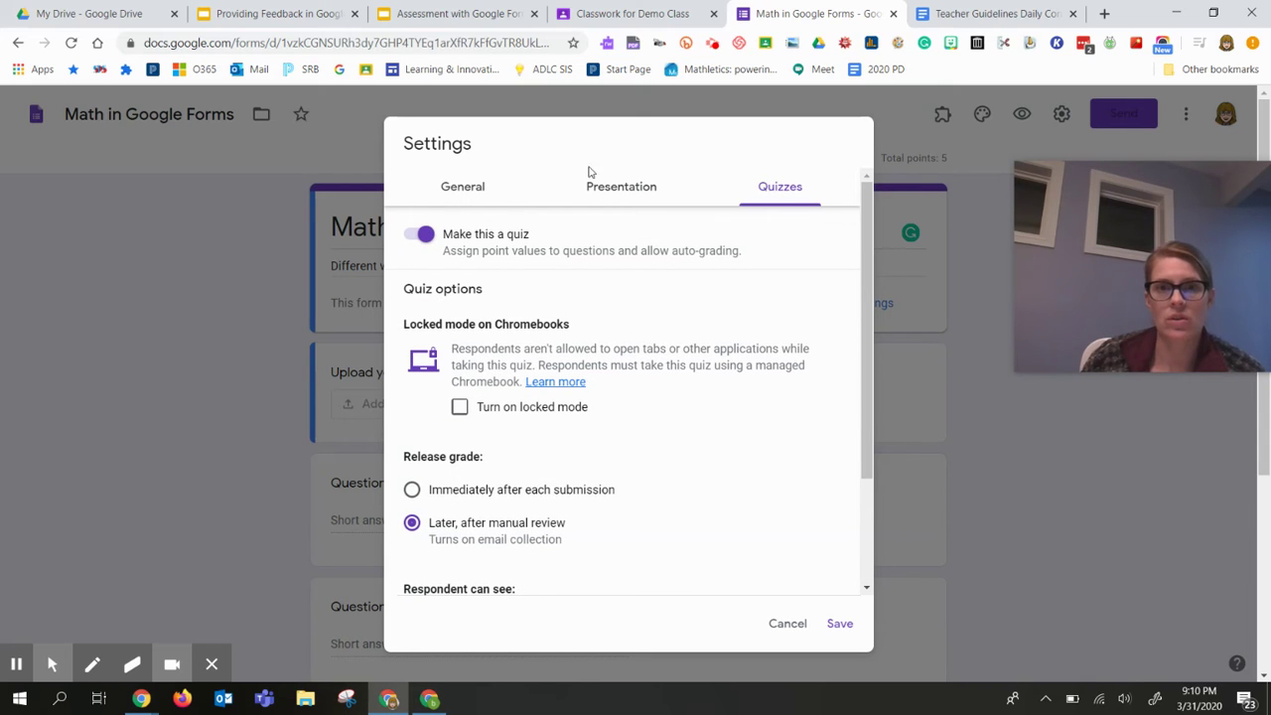
click(455, 194)
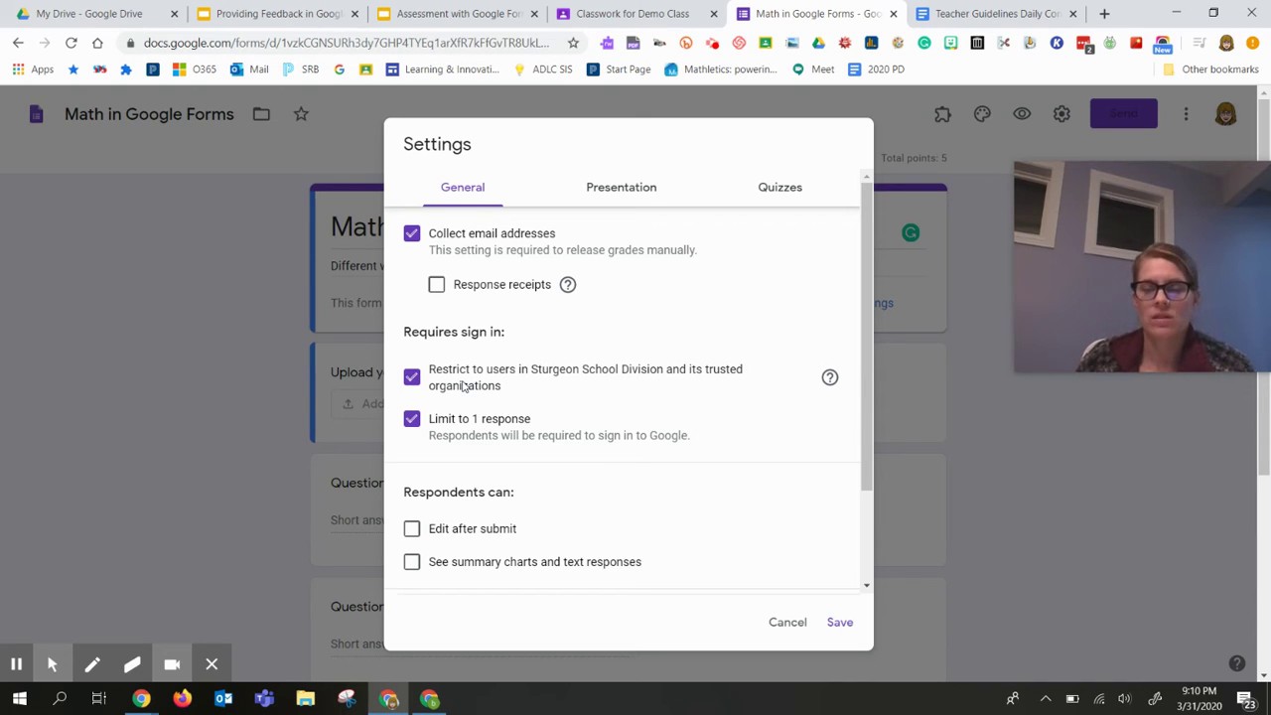
click(841, 622)
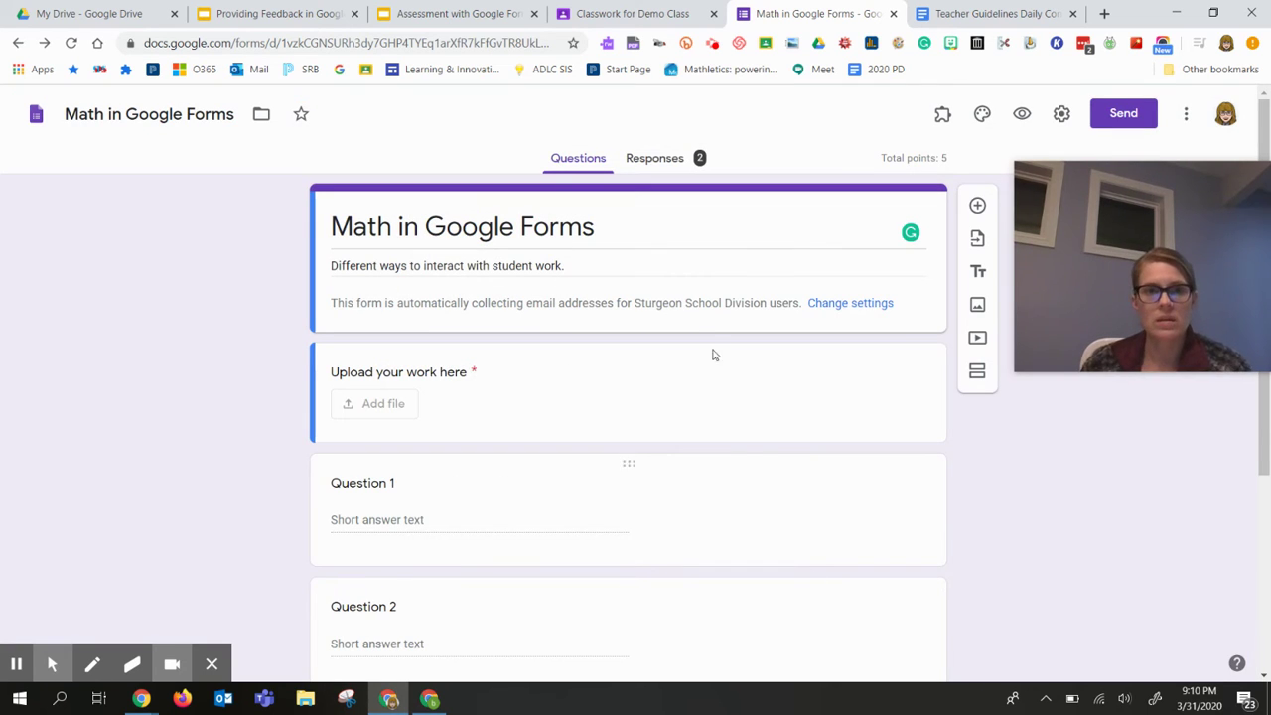
Edit the 'Upload your work here' question, toggling 'Allow only specific file types' on and back off.
scroll(645, 266, down, 4)
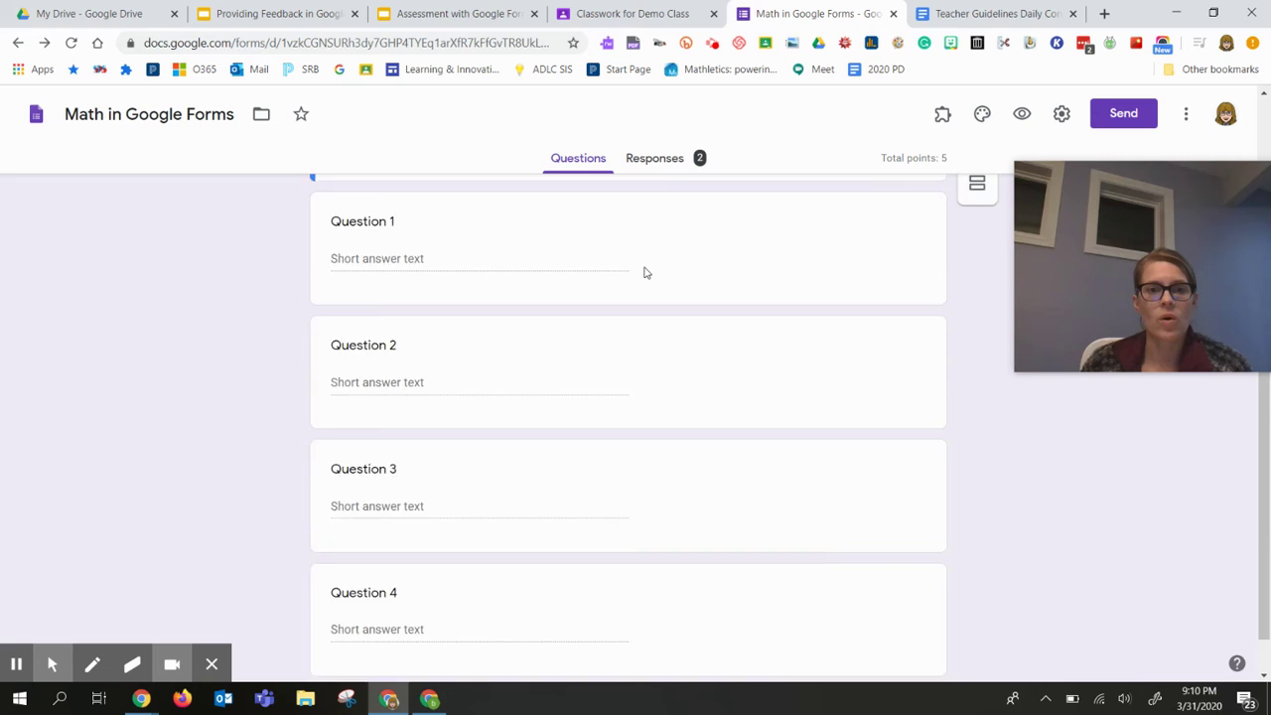
scroll(635, 448, up, 3)
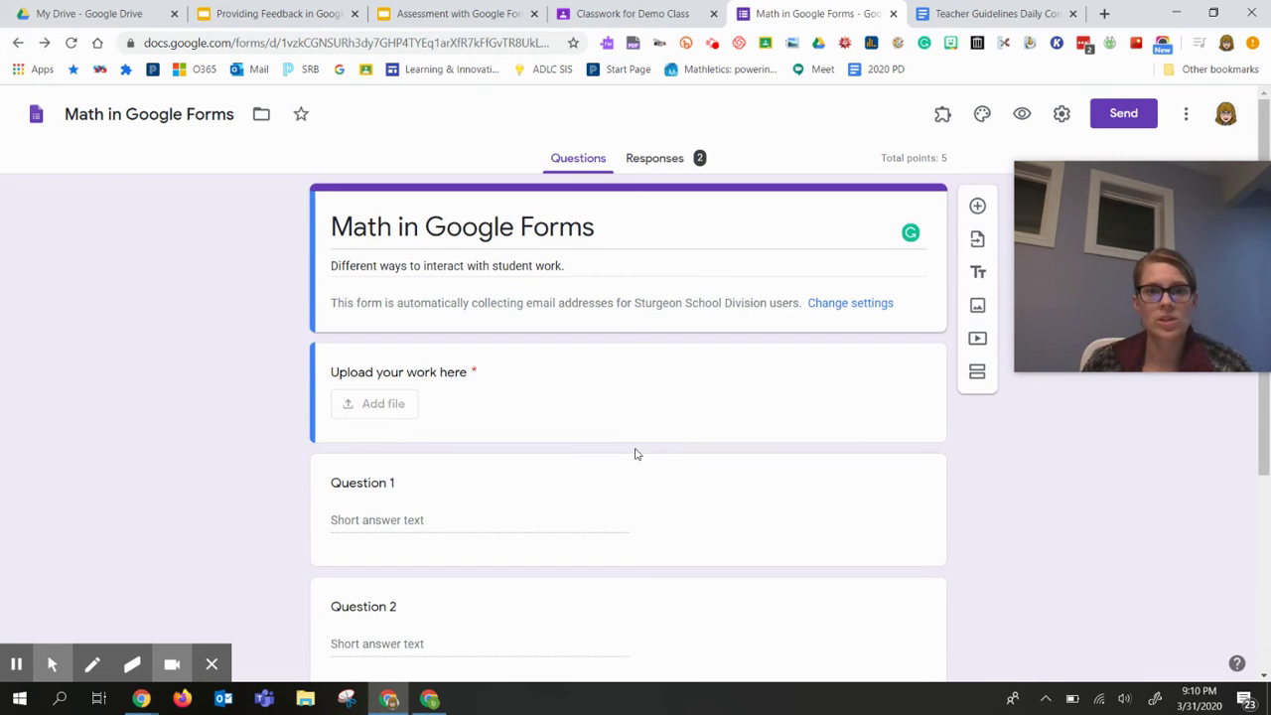
click(423, 376)
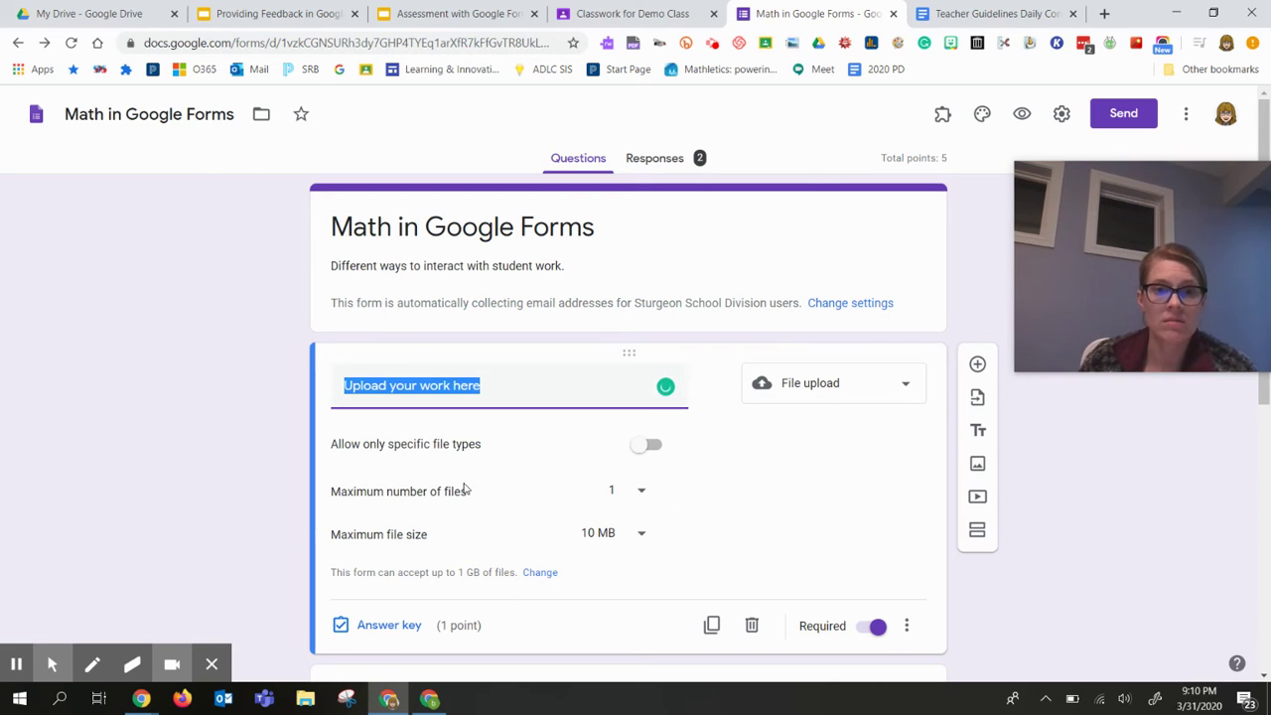
click(648, 446)
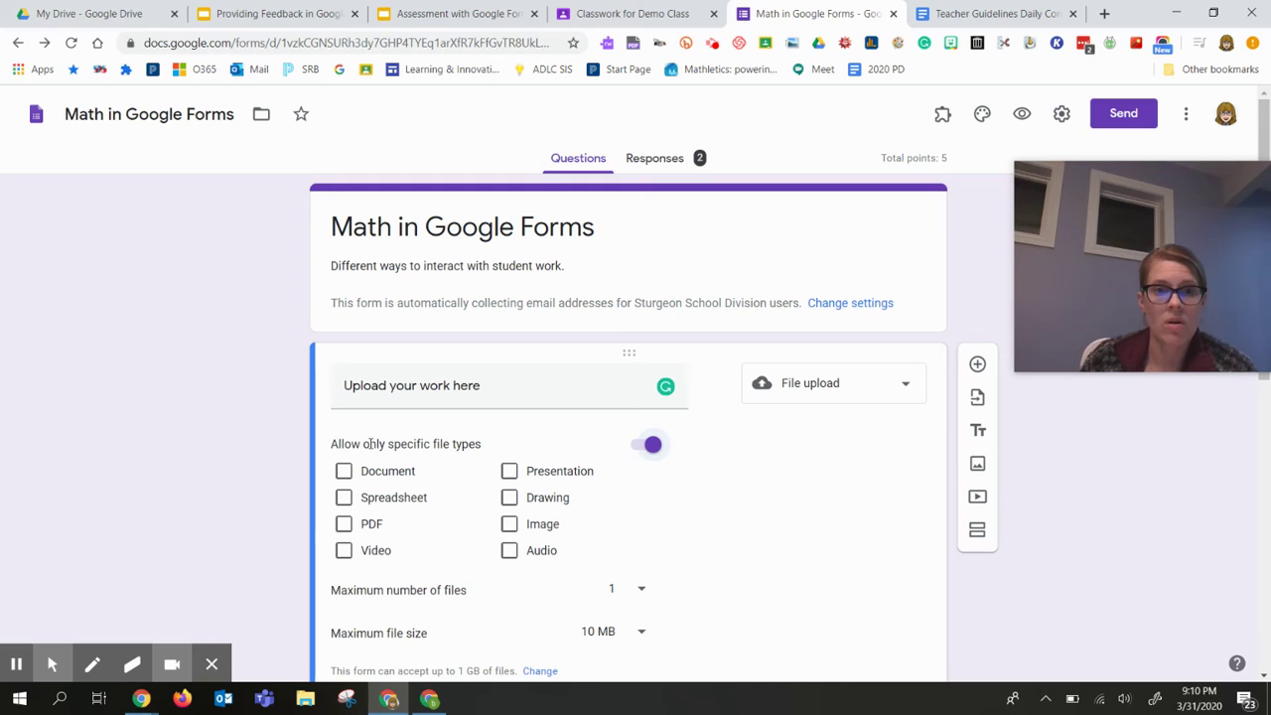
click(650, 448)
scroll(796, 502, down, 2)
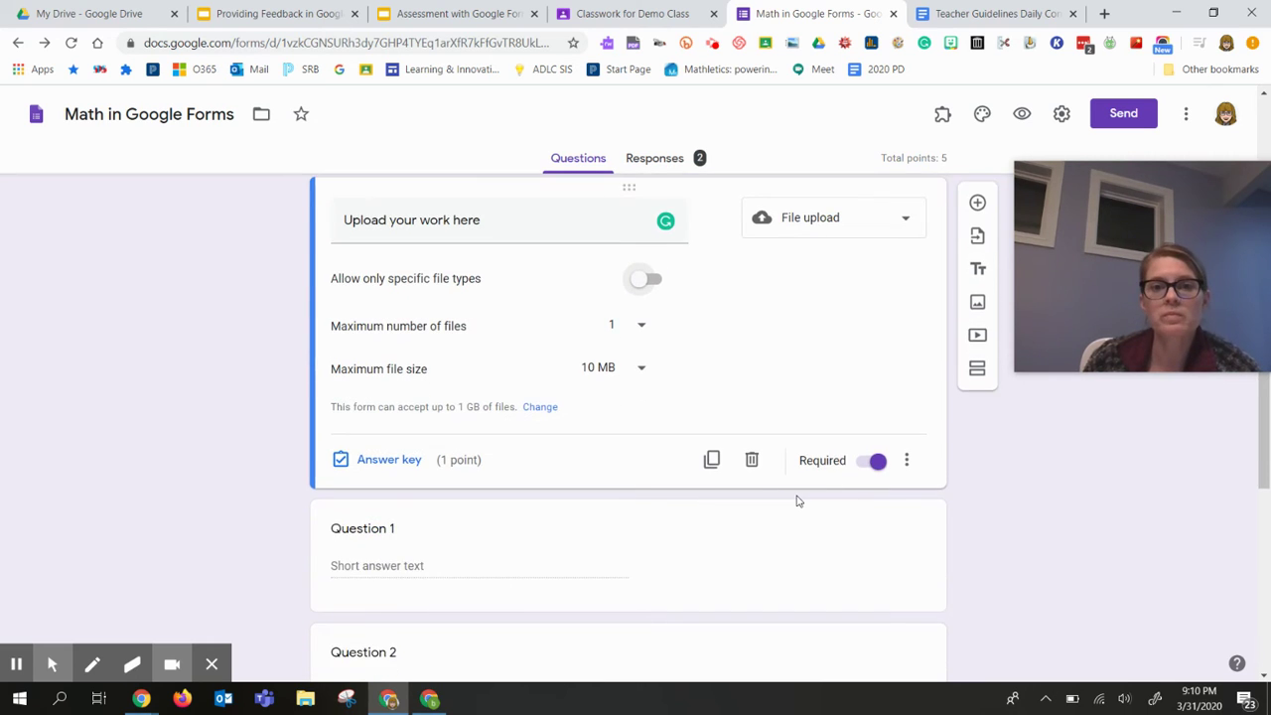
scroll(797, 502, up, 1)
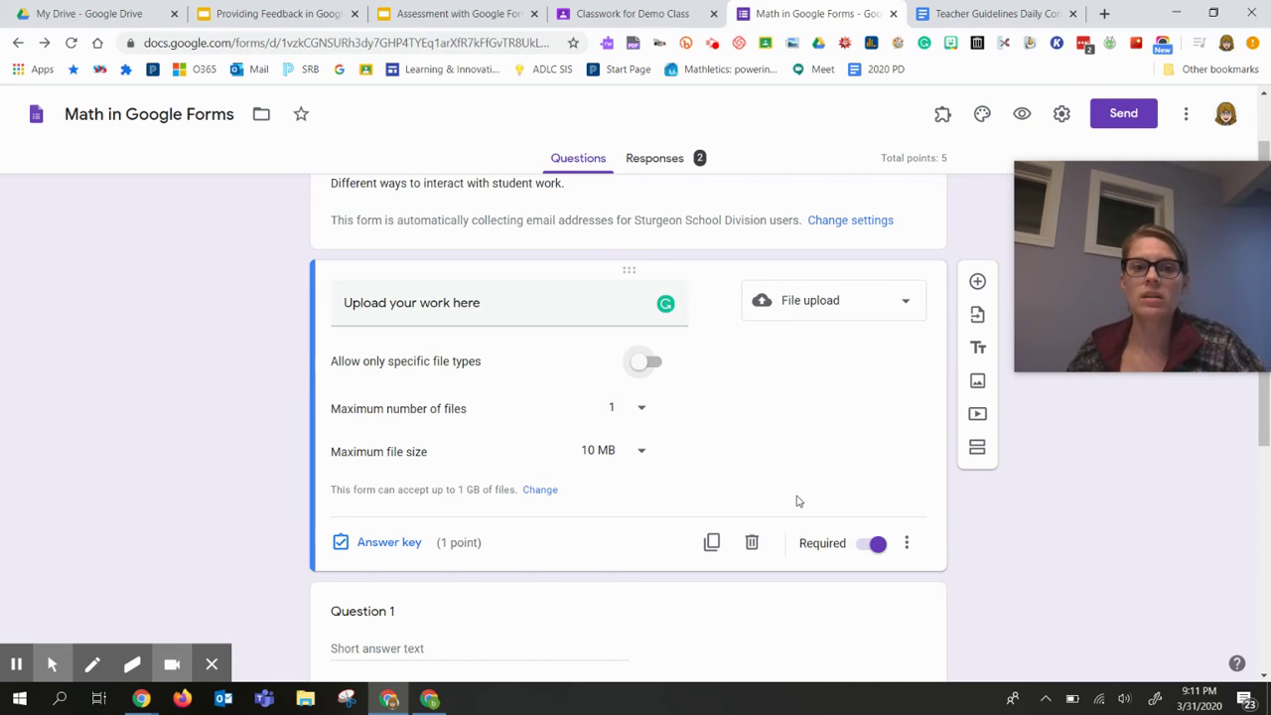
scroll(796, 501, down, 3)
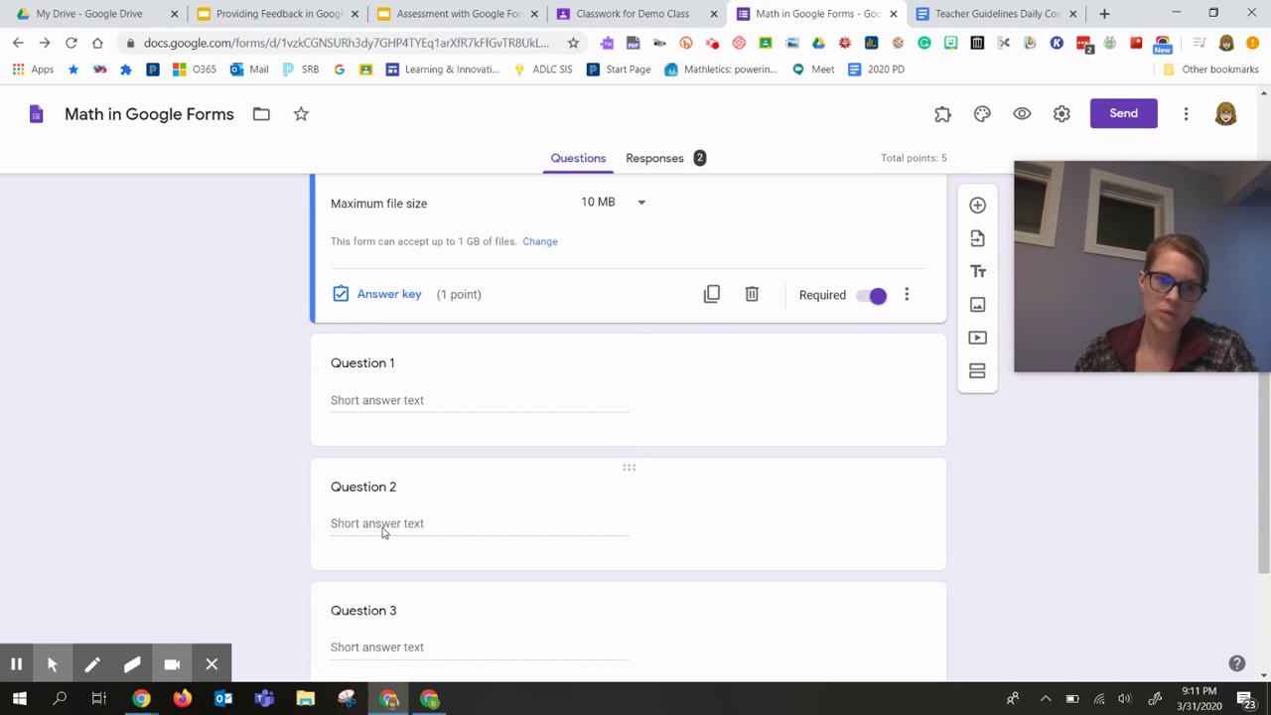
scroll(429, 626, down, 2)
scroll(431, 369, up, 3)
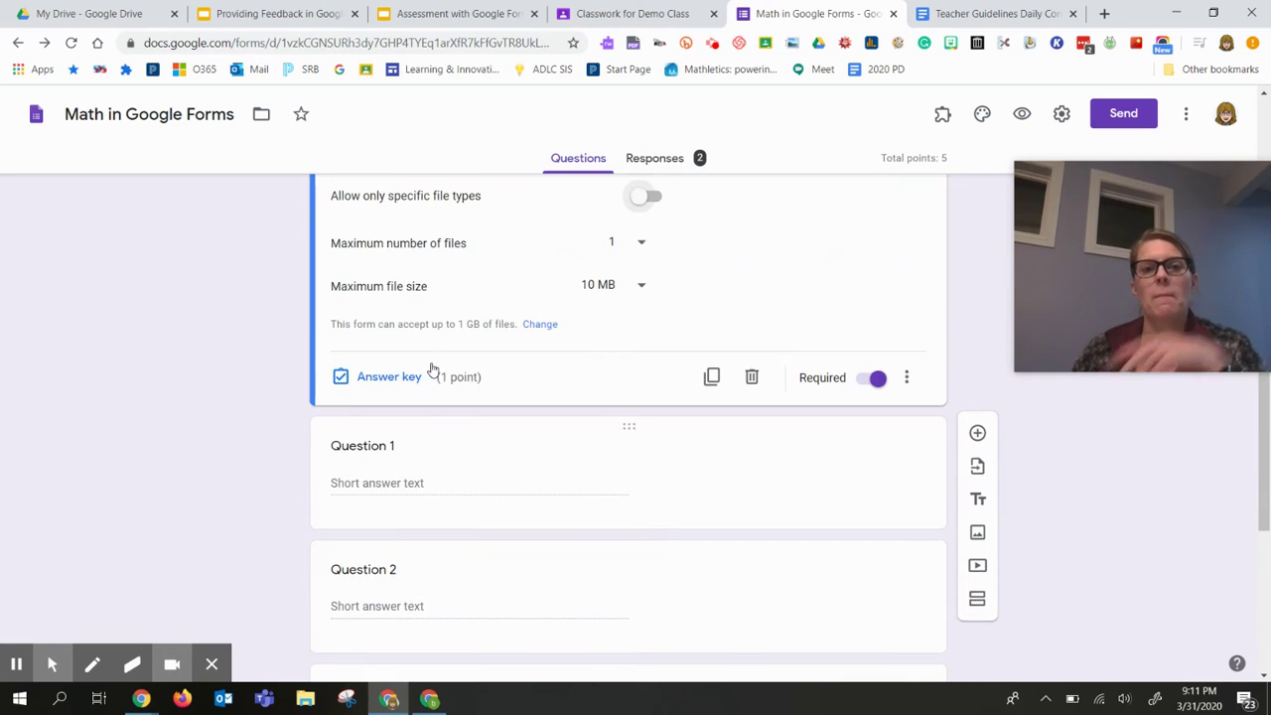
scroll(579, 382, up, 1)
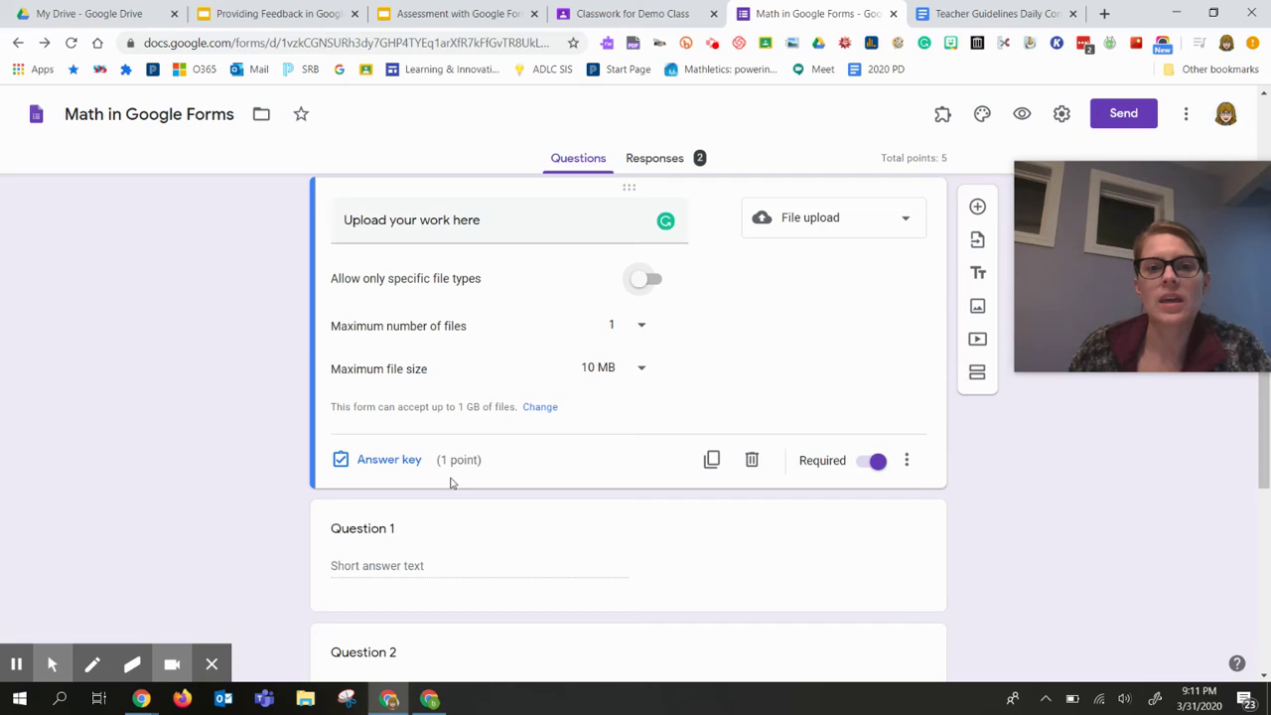
scroll(412, 474, down, 1)
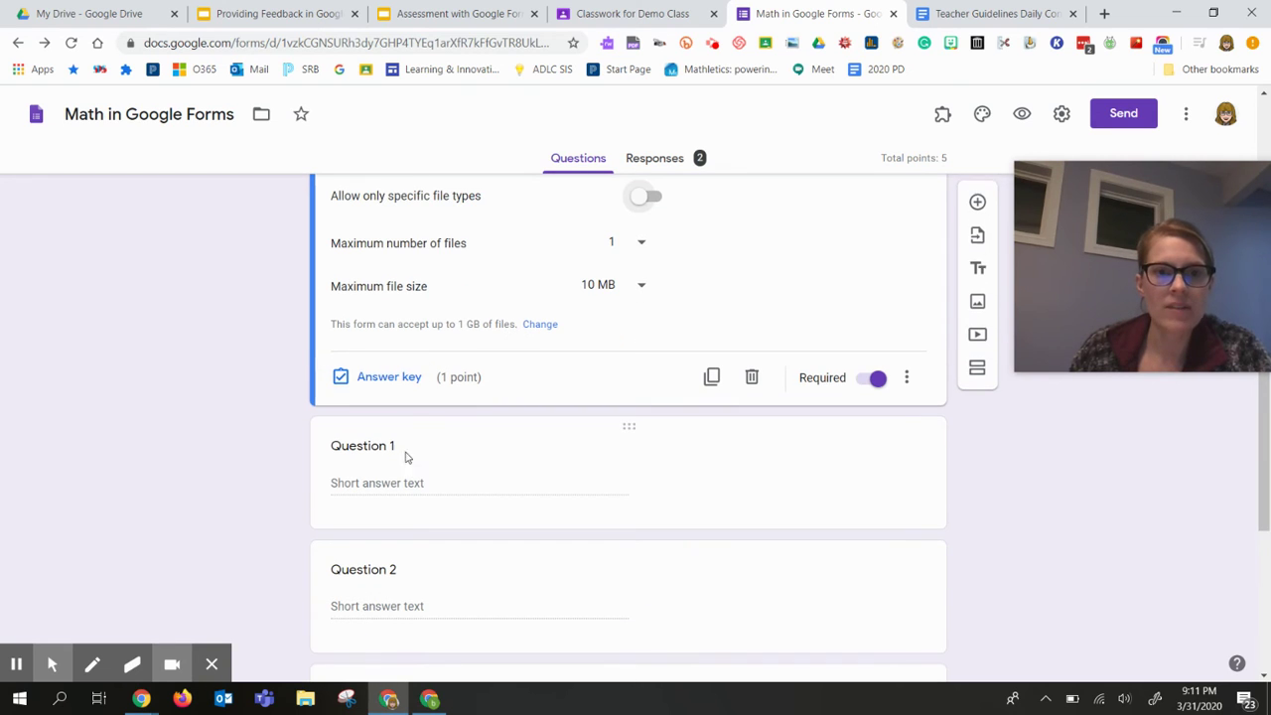
Check Question 1's answer key: correct answer 21 worth 1 point.
click(390, 377)
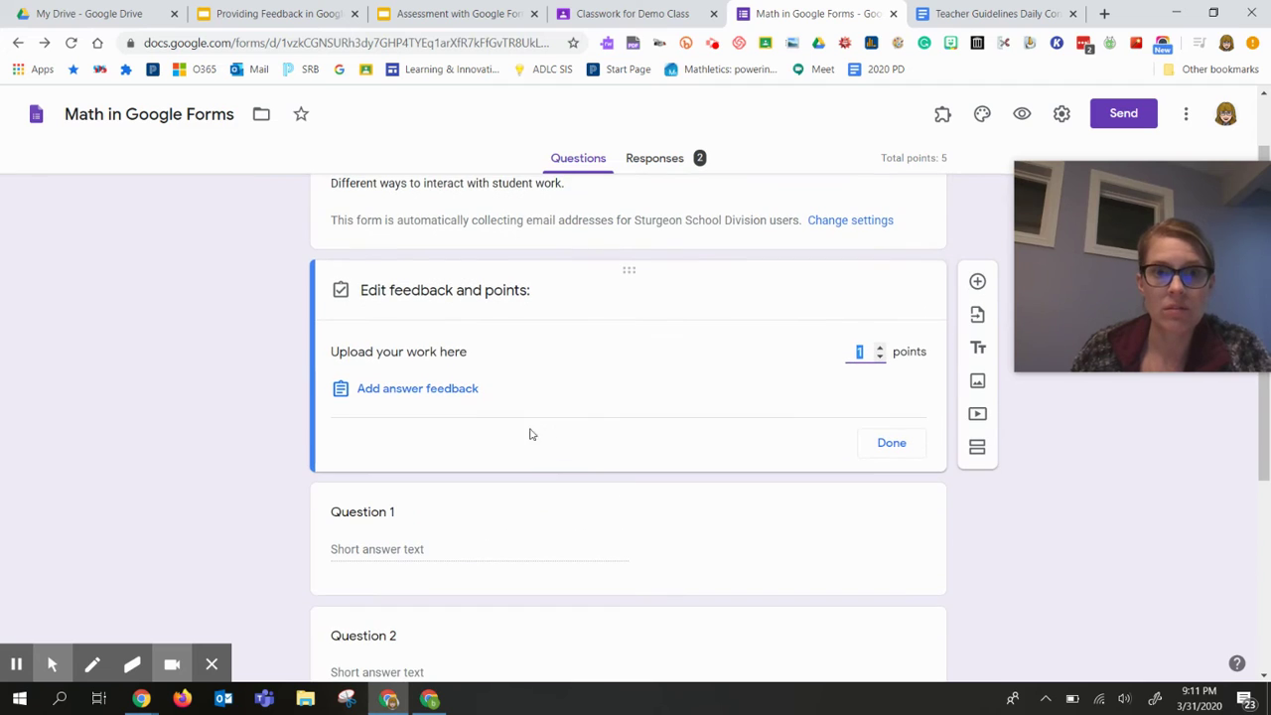
scroll(583, 500, down, 4)
click(387, 228)
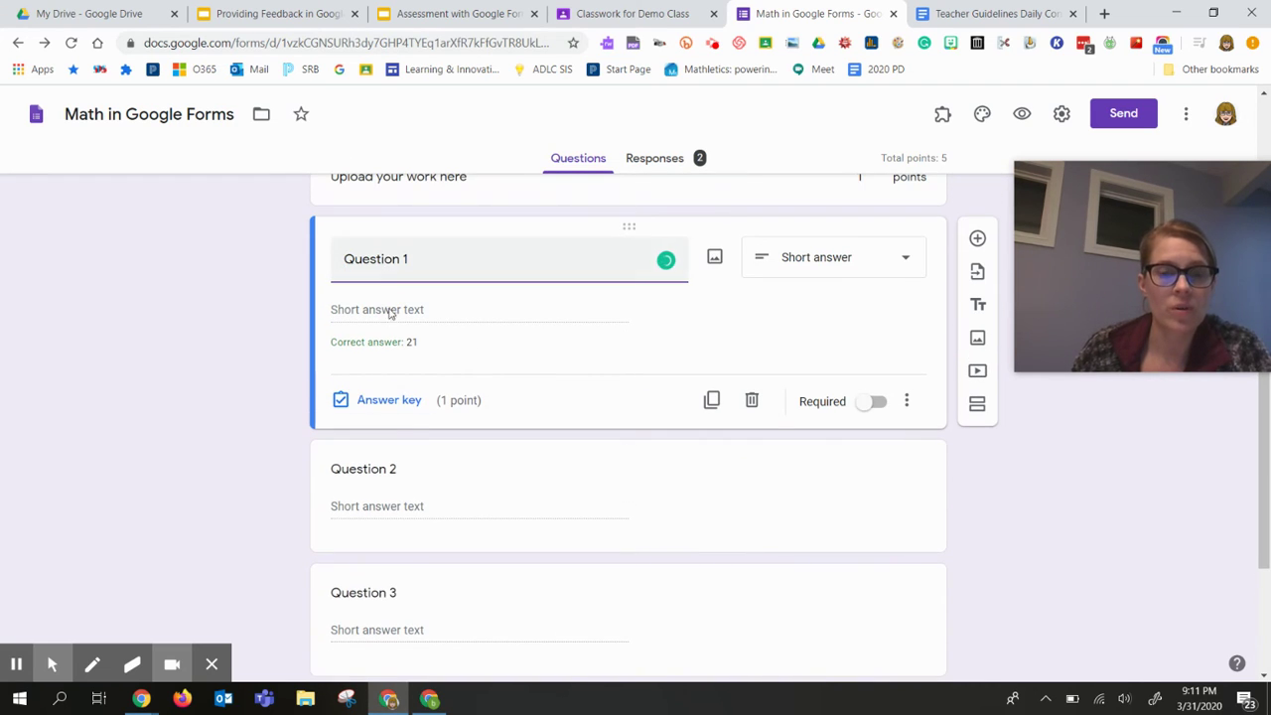
click(410, 405)
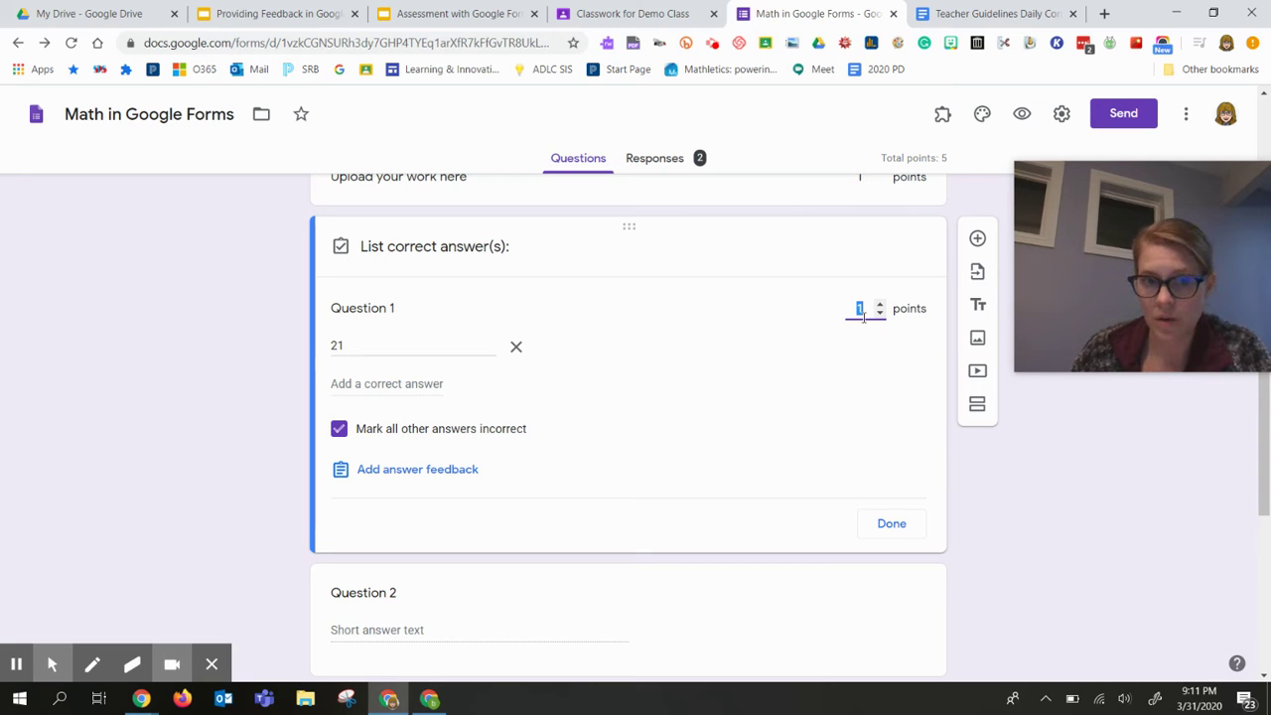
click(892, 525)
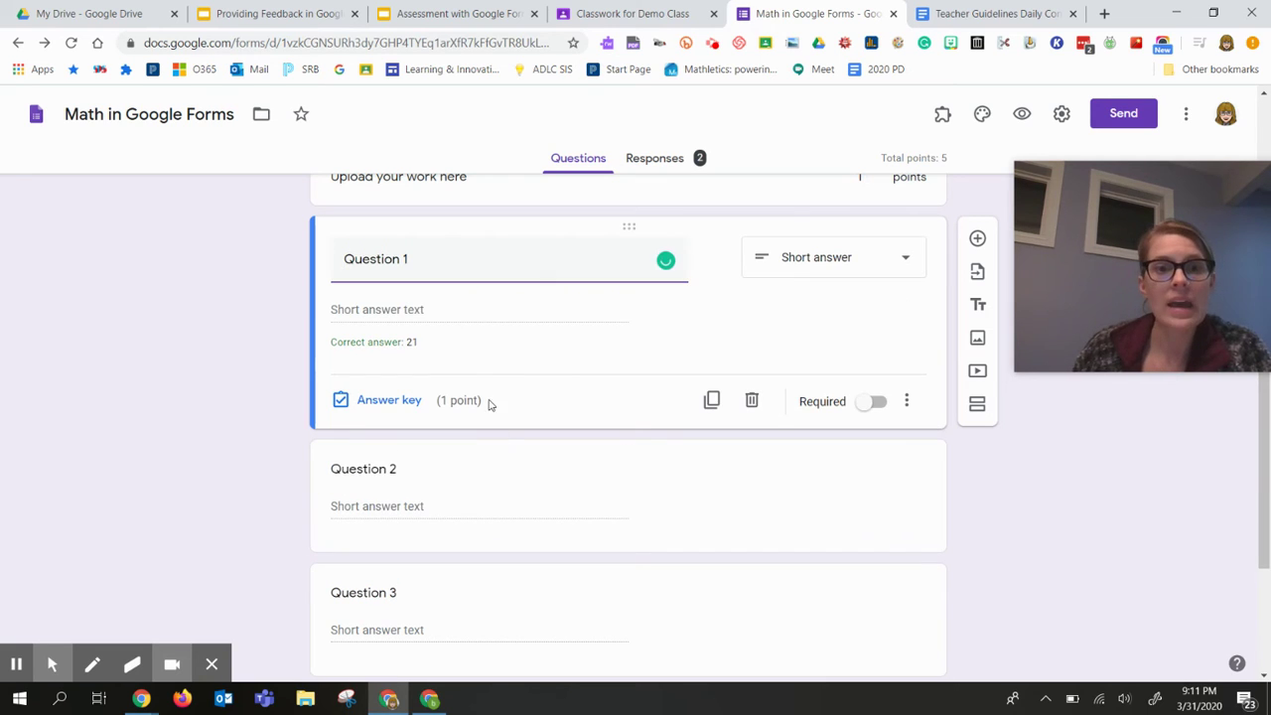
scroll(514, 554, down, 2)
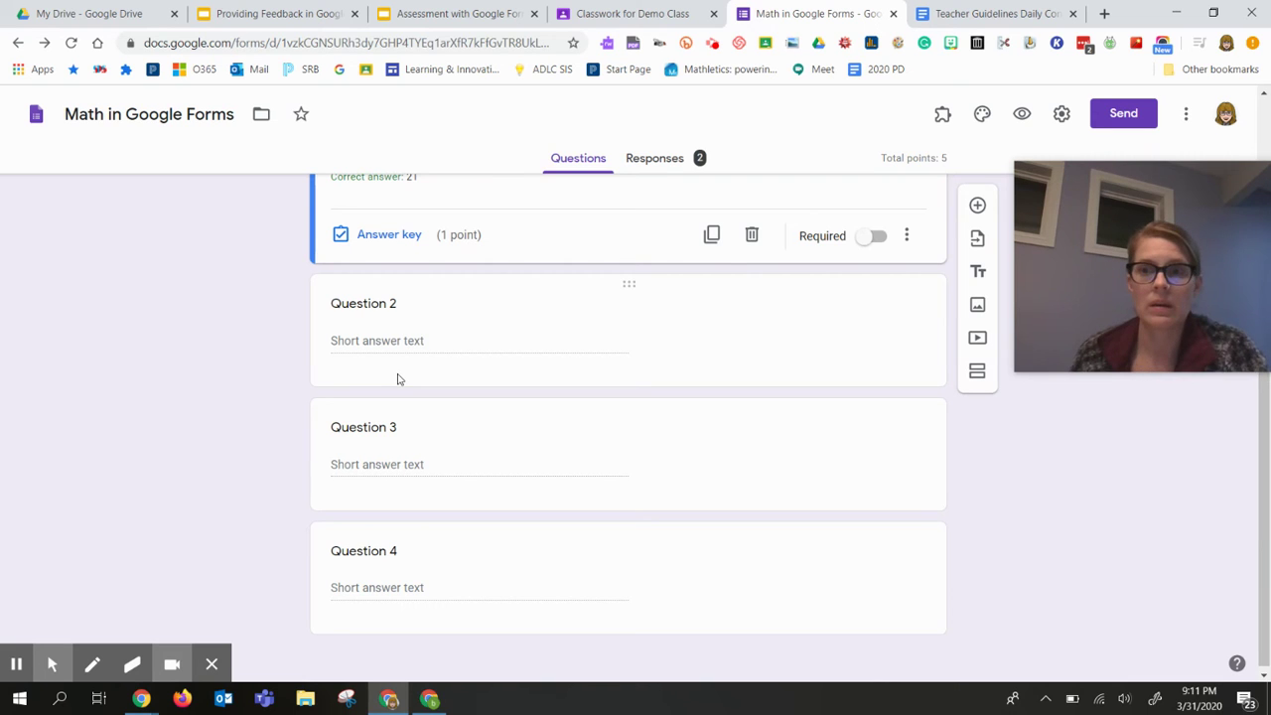
scroll(417, 406, up, 3)
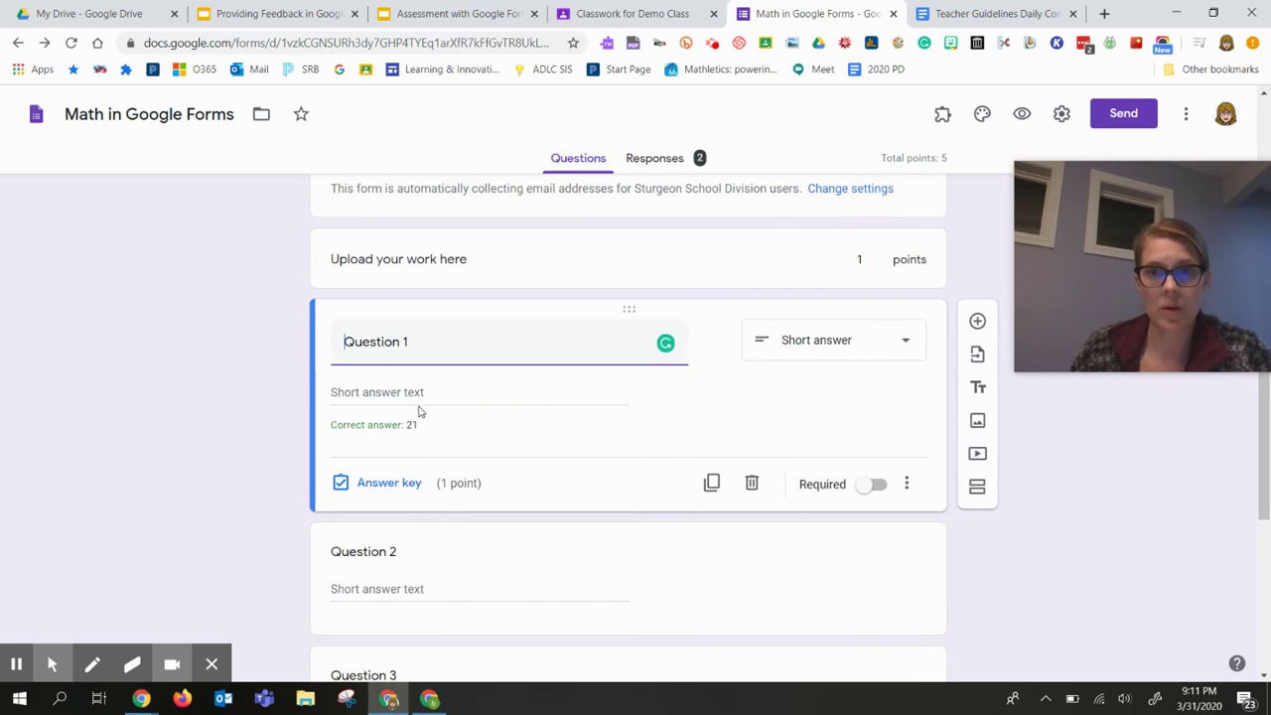
scroll(238, 434, up, 1)
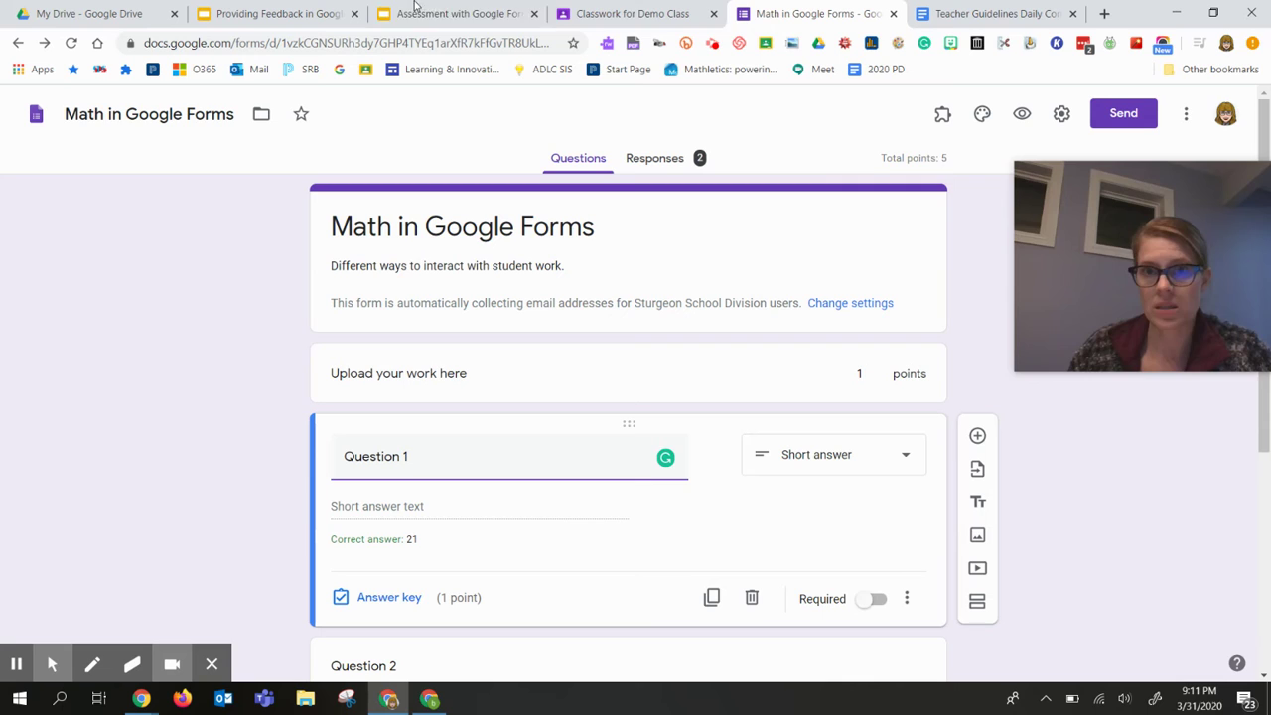
As the student, open the Math in Google Forms assignment and its quiz form.
click(893, 14)
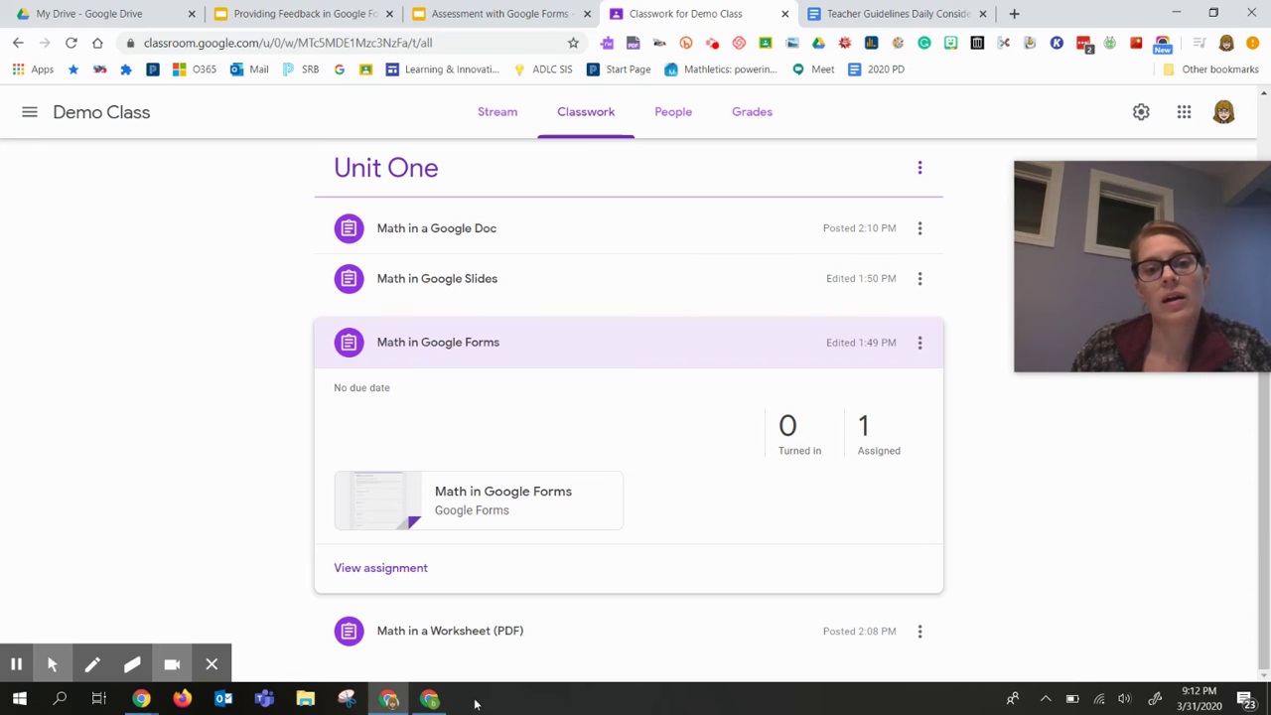
mouse_move(438, 702)
click(429, 616)
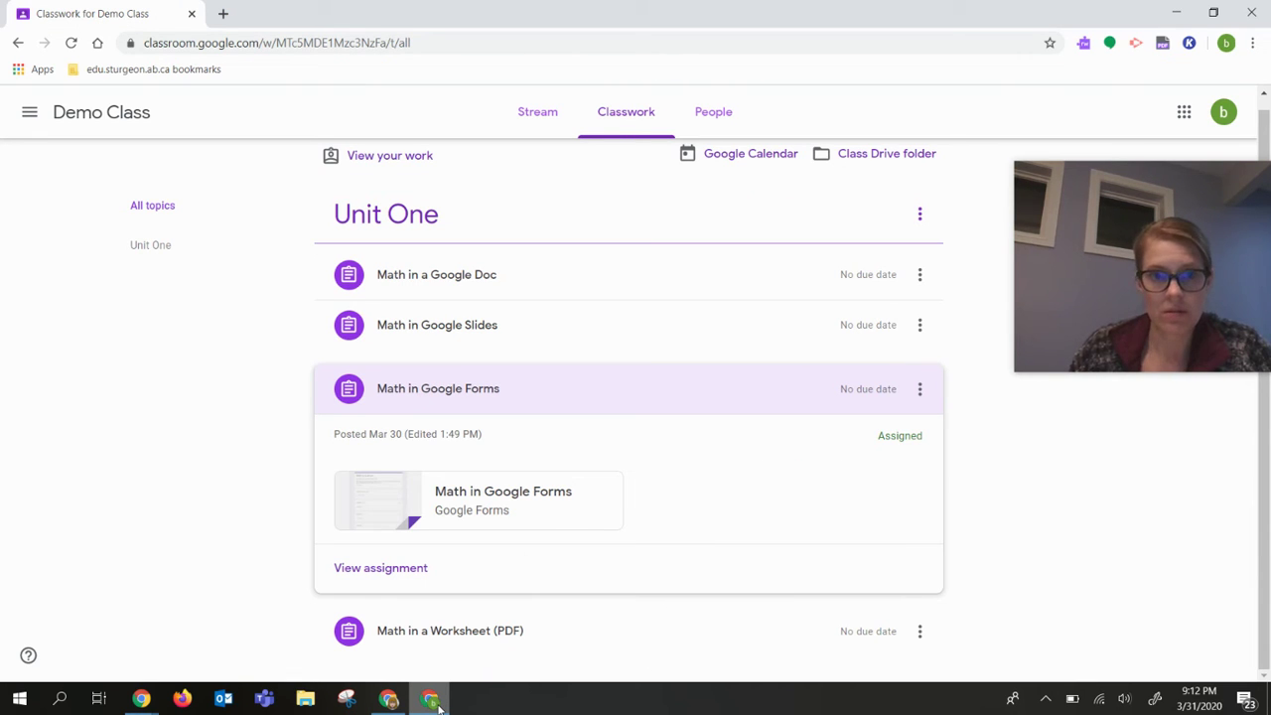
click(401, 571)
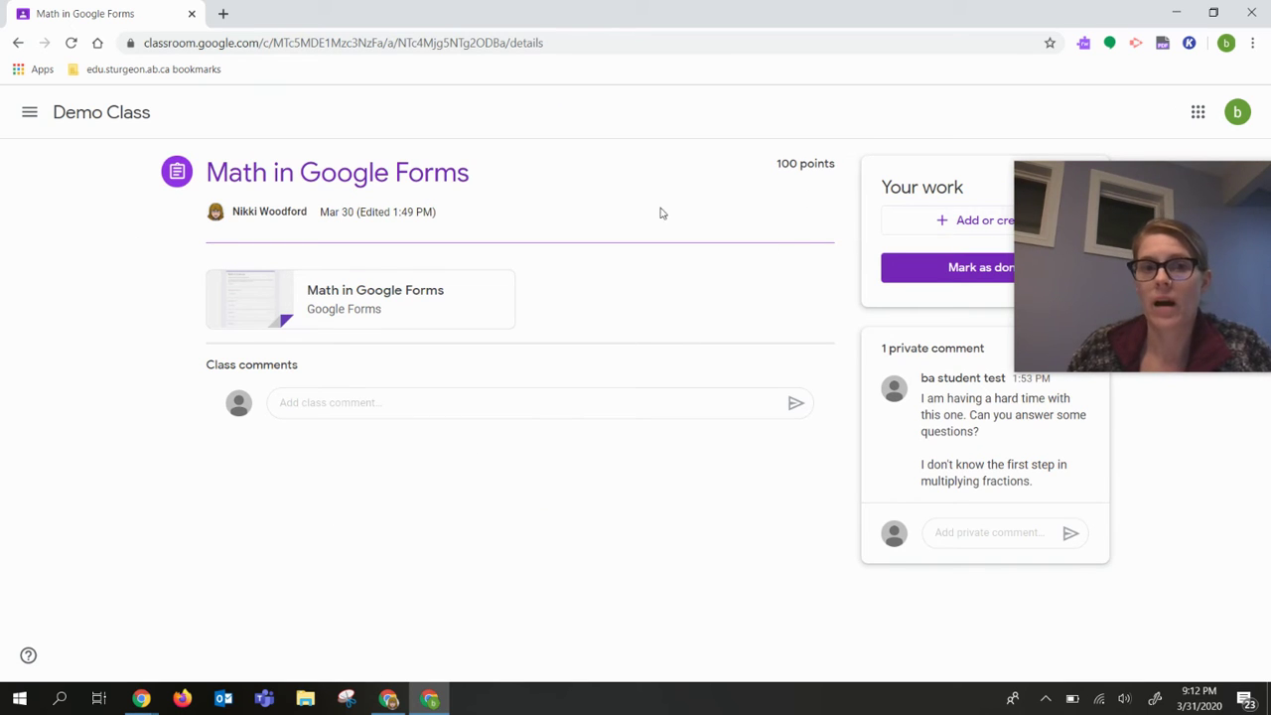
click(316, 300)
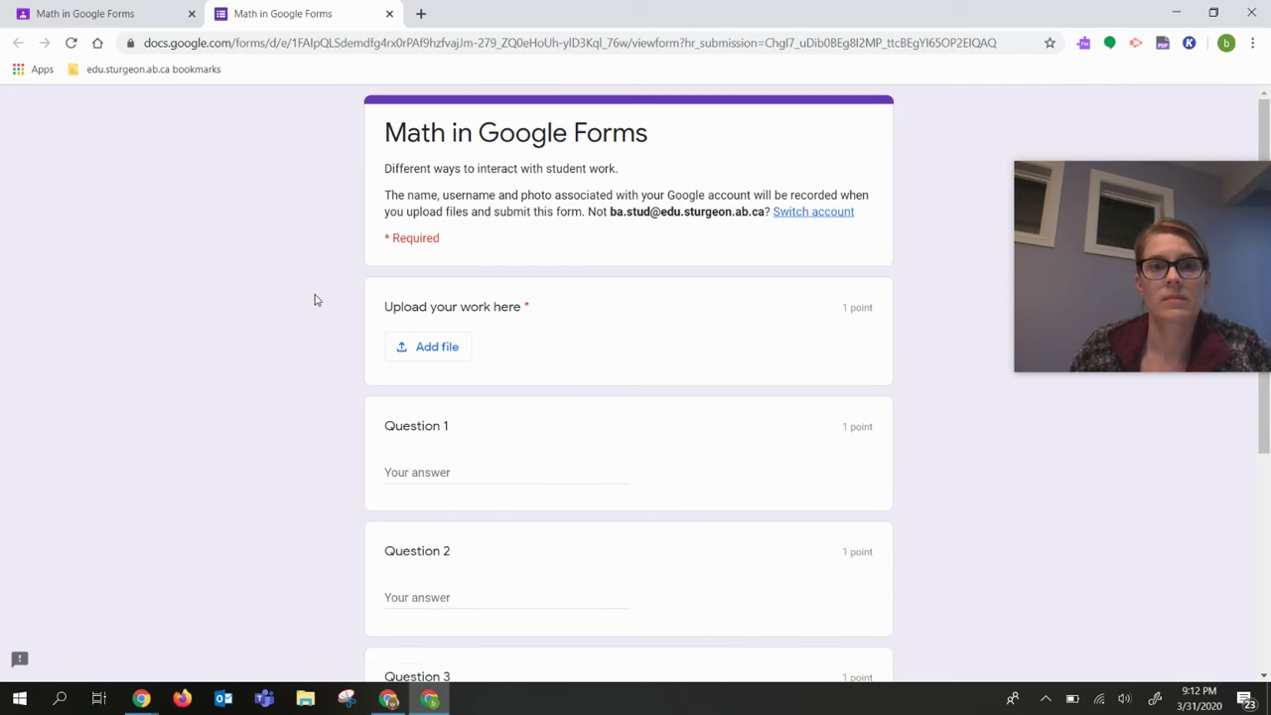
Attach the Math PDF from My Drive to the upload question.
click(432, 350)
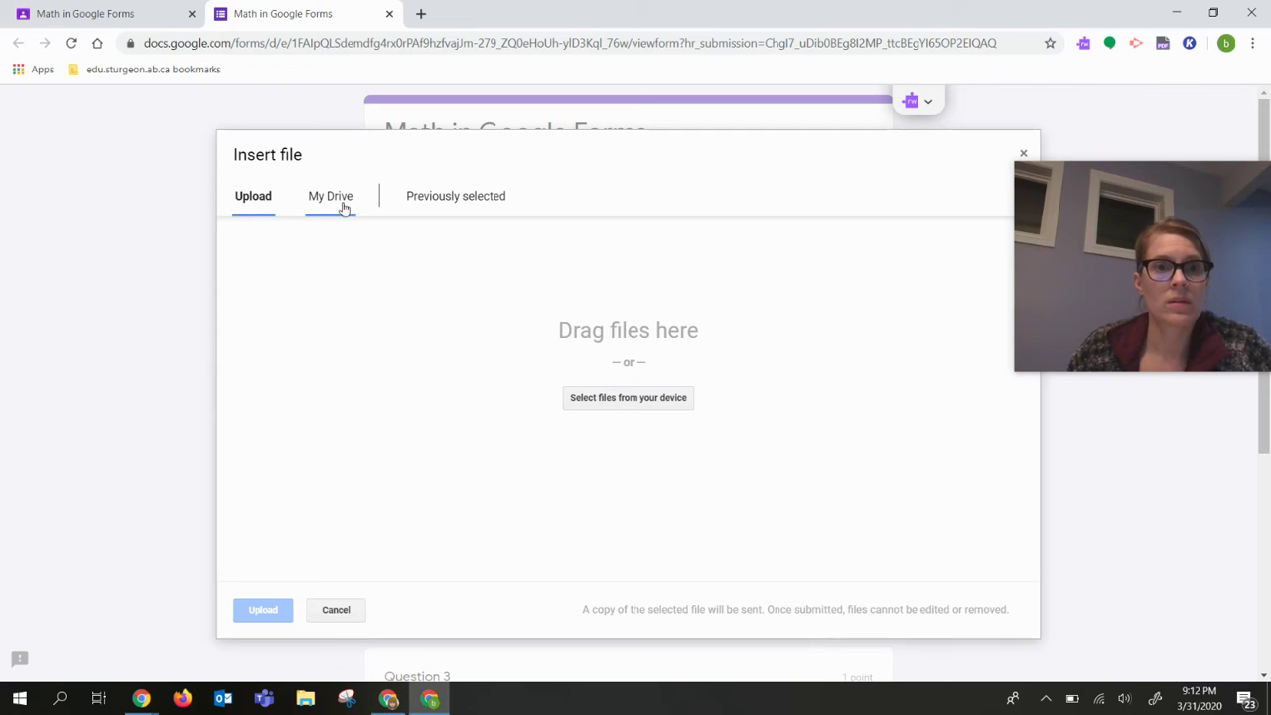
click(341, 203)
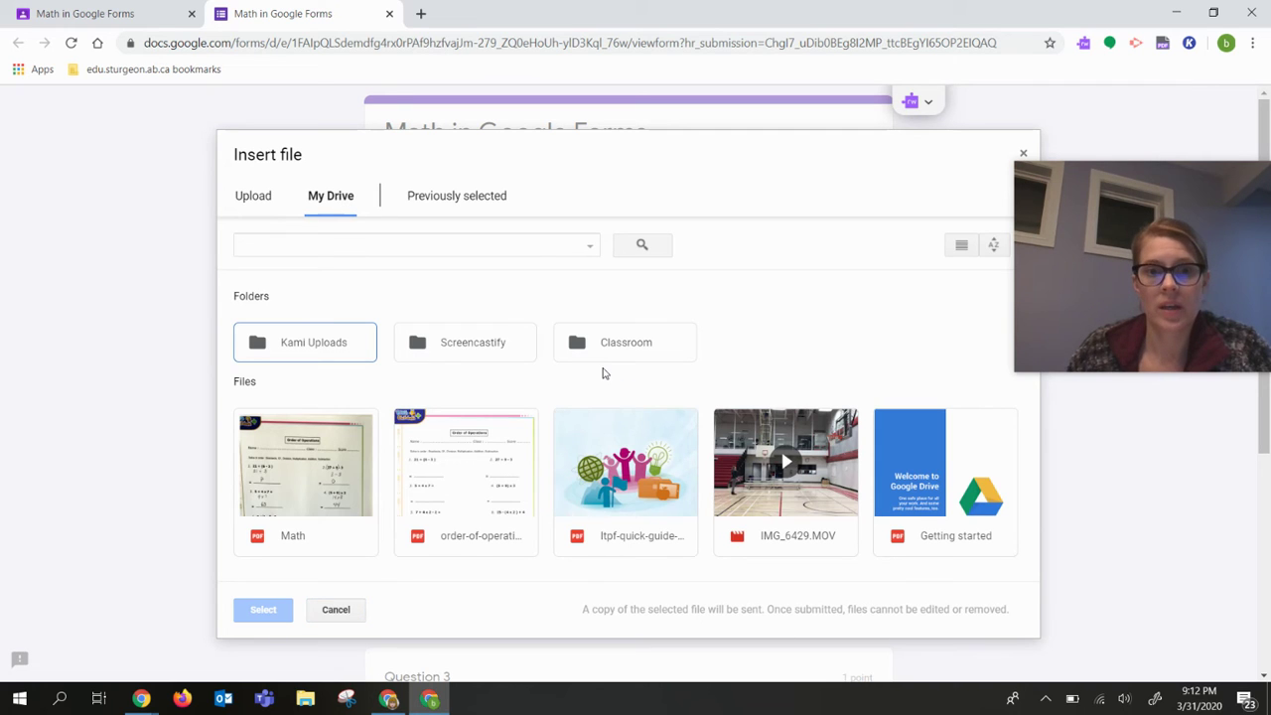
click(346, 485)
click(264, 610)
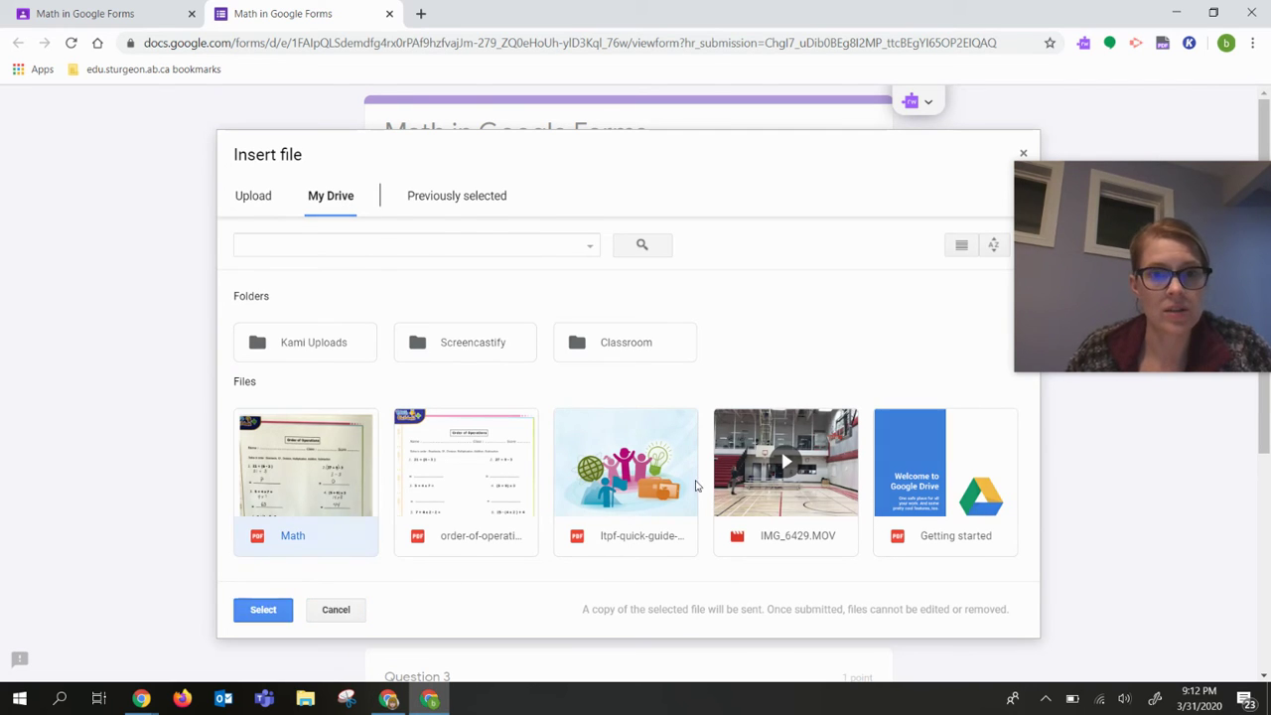
Answer Questions 1–4 with 21, 22, 20 and 24, then submit the response.
click(444, 479)
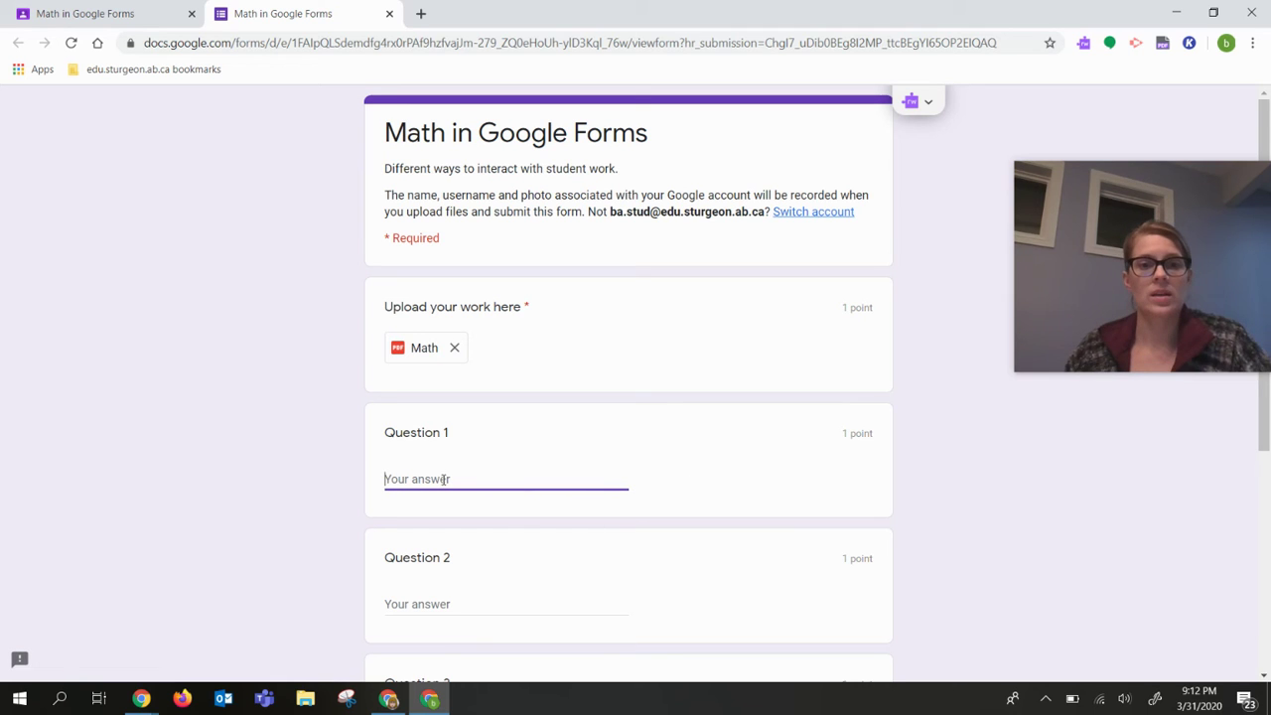
text(21)
scroll(448, 477, down, 2)
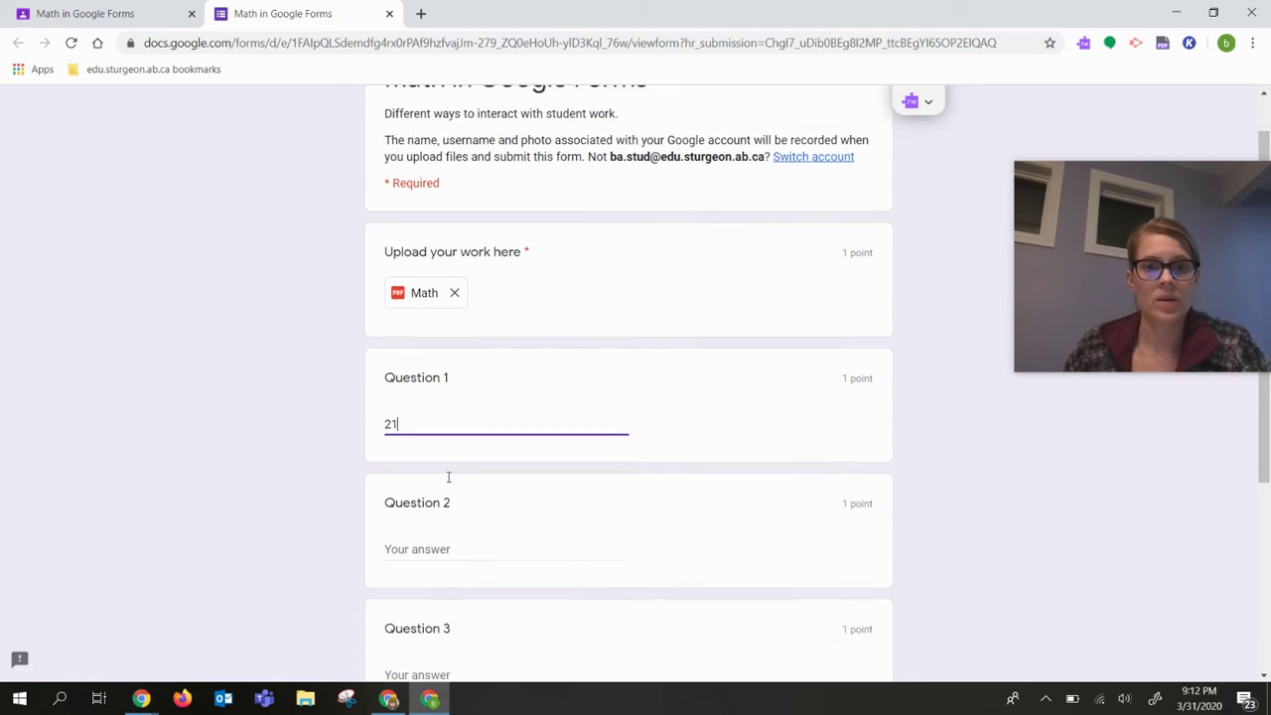
click(434, 437)
text(22)
scroll(460, 472, down, 2)
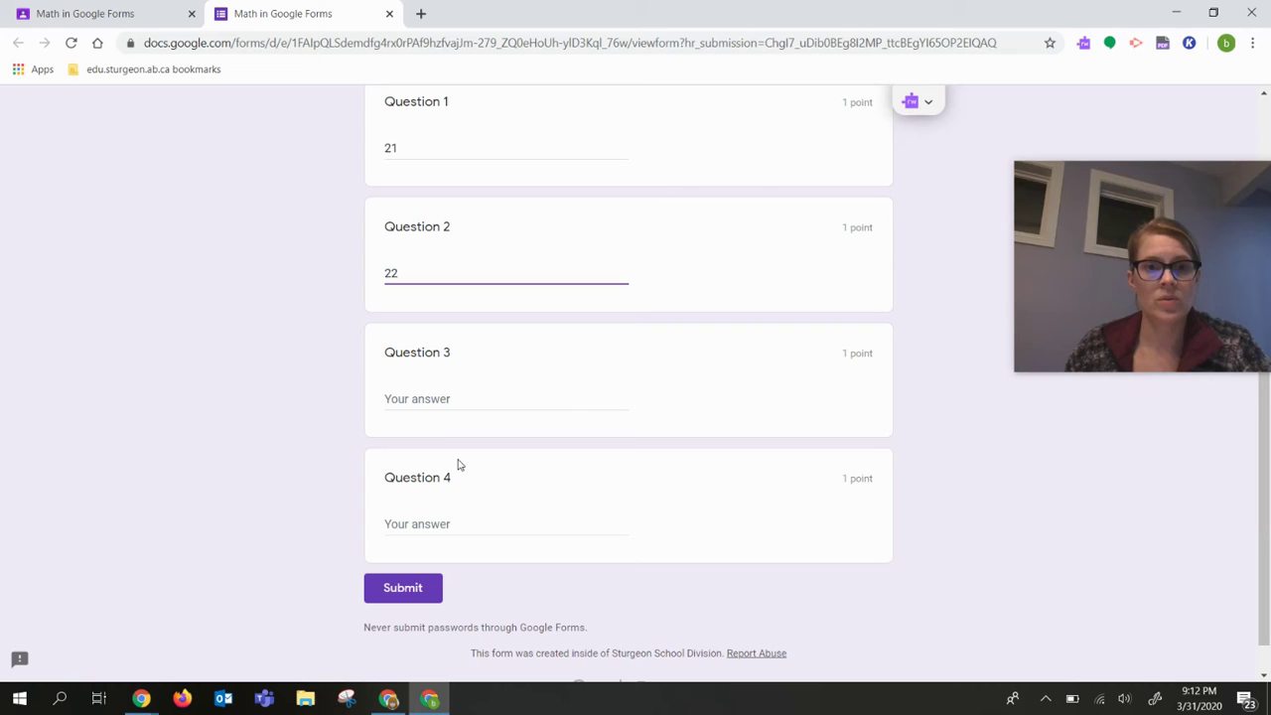
click(440, 406)
text(2)
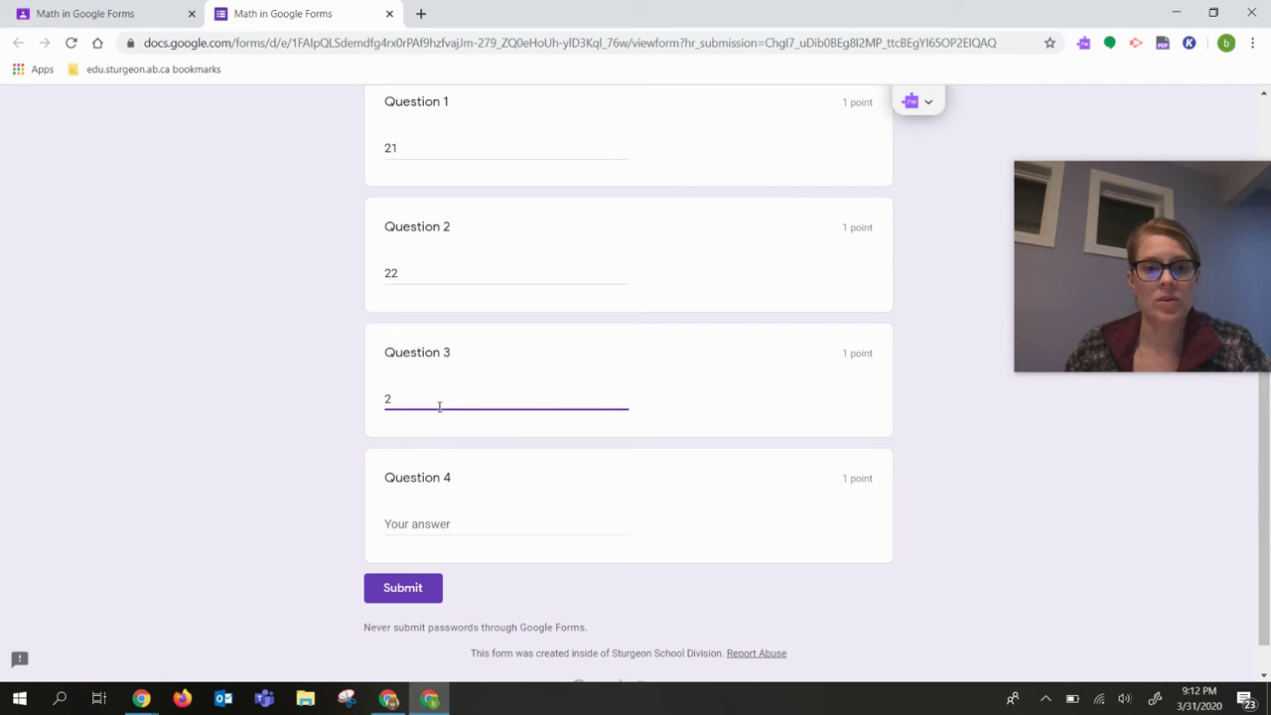
text(0)
click(451, 528)
text(2)
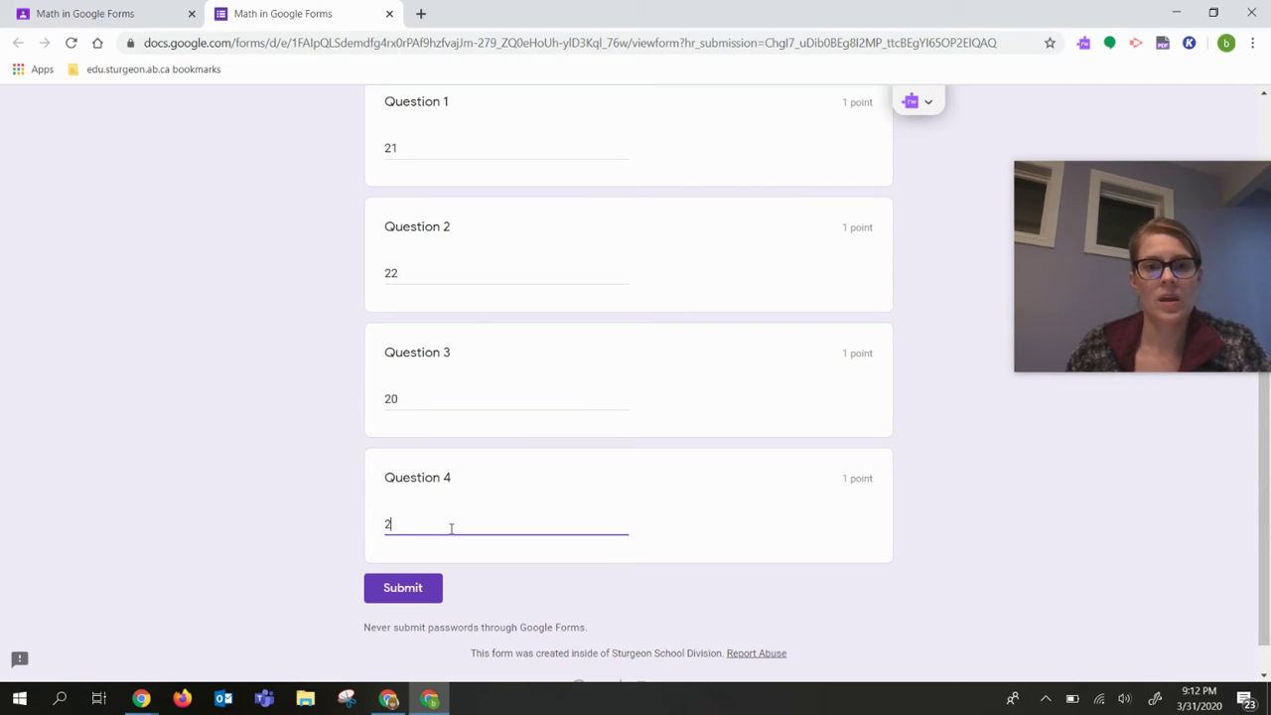
text(4)
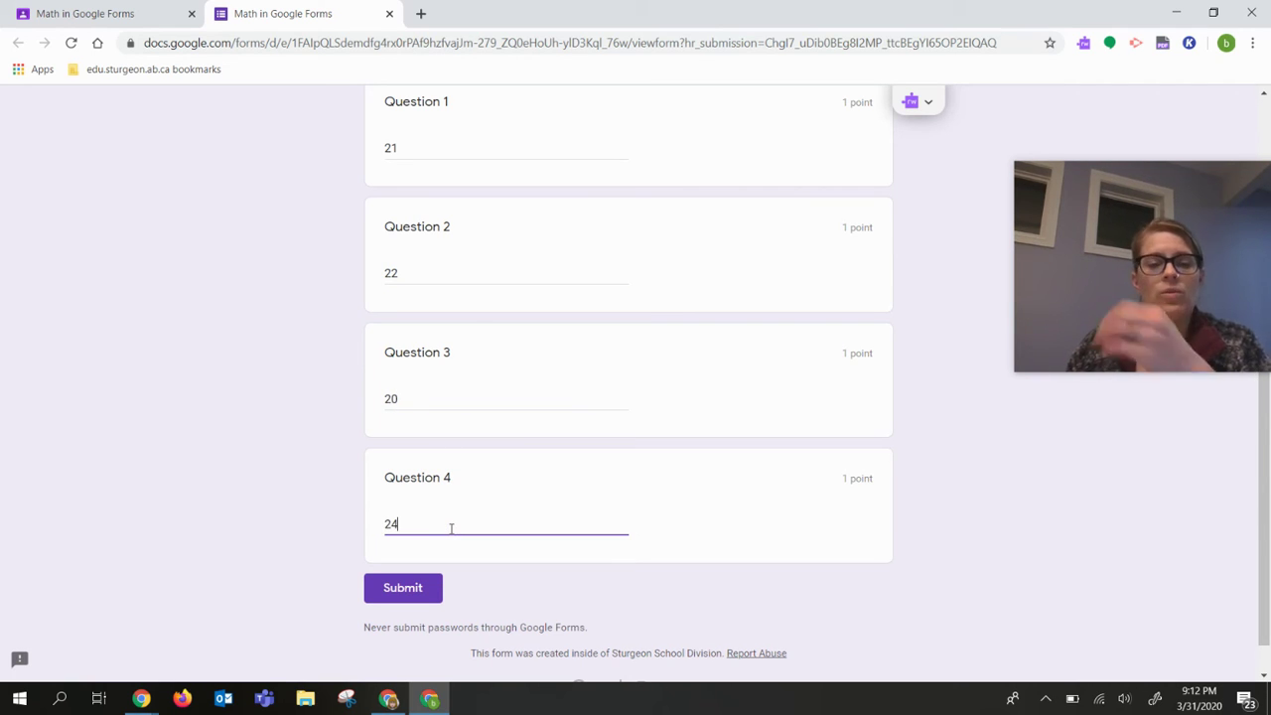
click(417, 594)
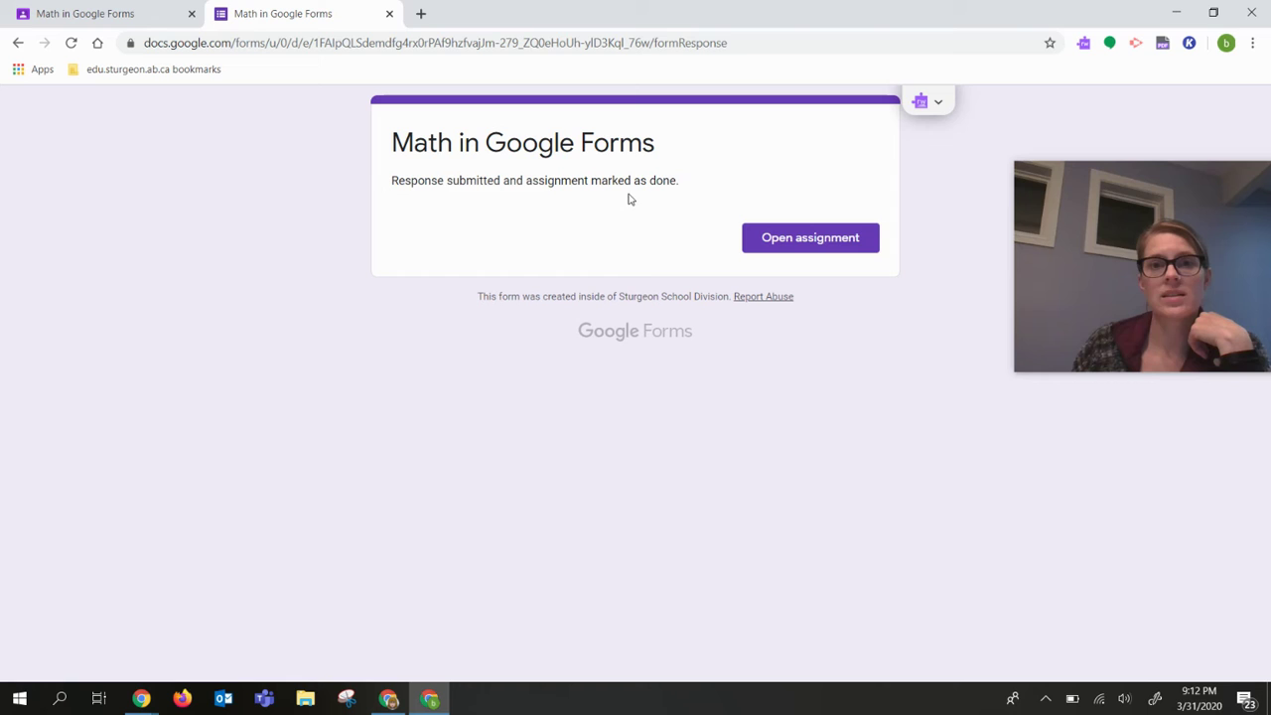
Reload the student's assignment page to show Turned in, then return to the teacher's window.
click(102, 20)
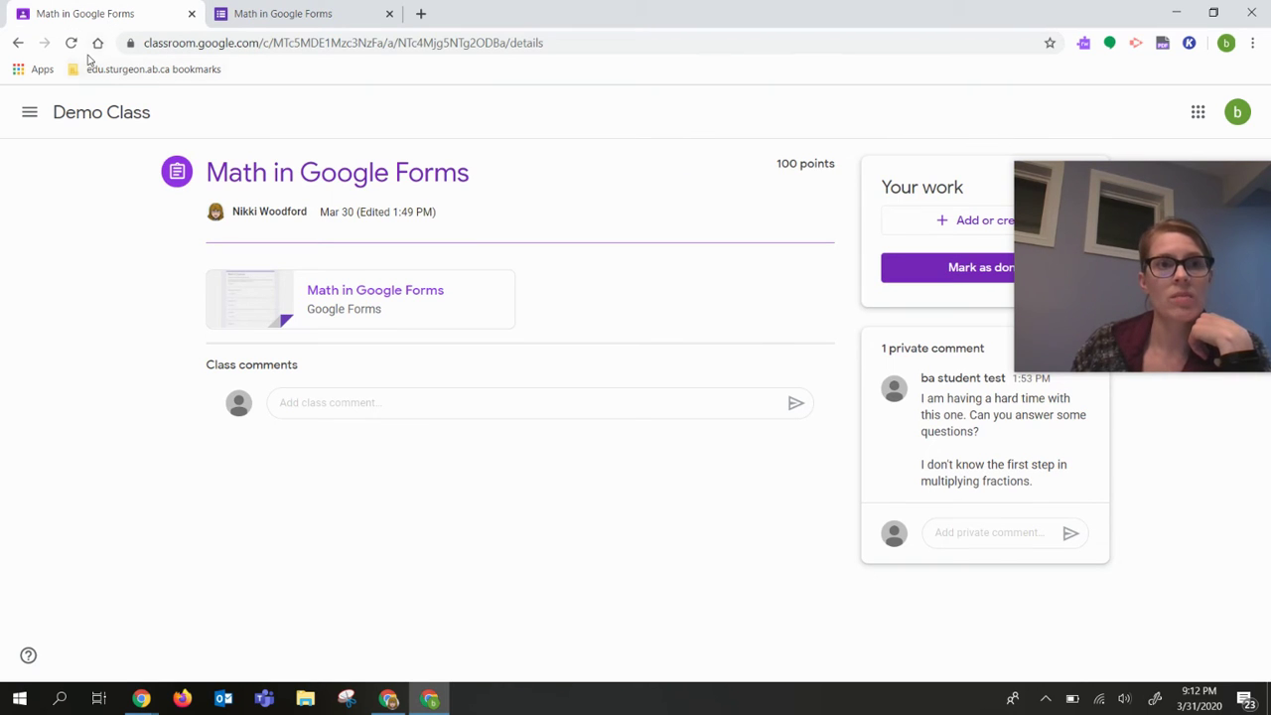
click(71, 43)
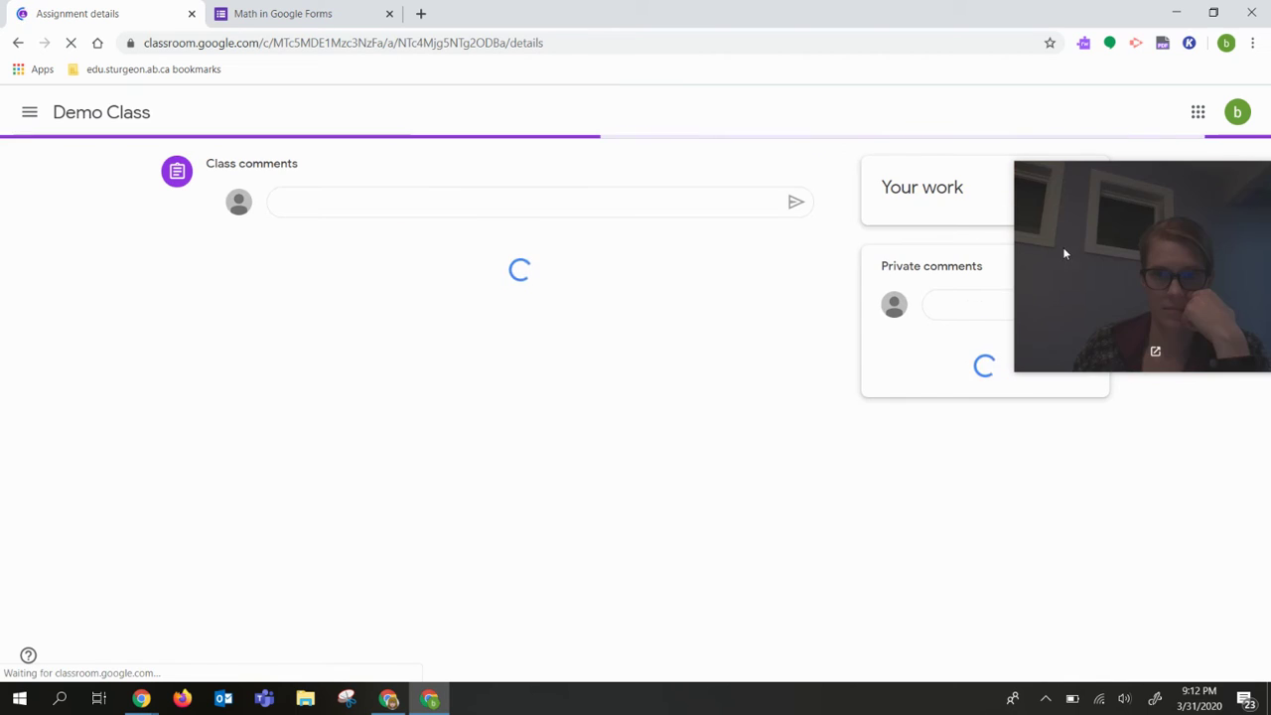
drag(1114, 264, 616, 101)
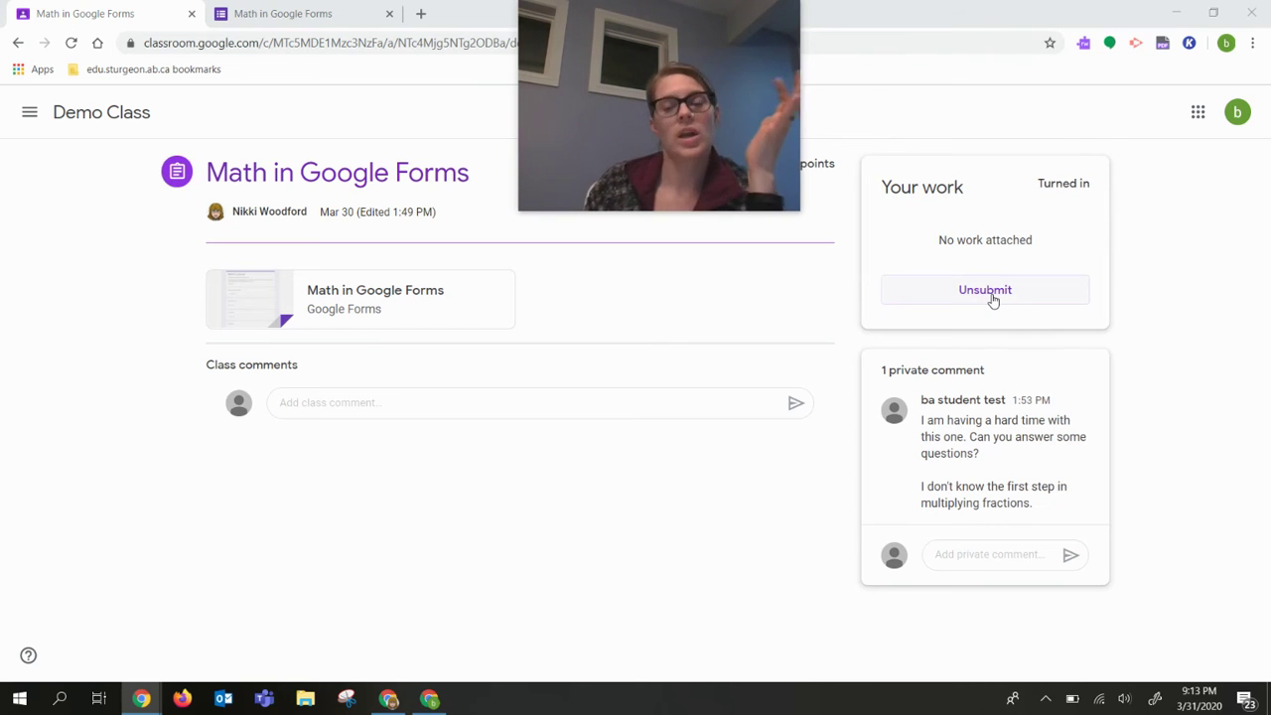
mouse_move(711, 145)
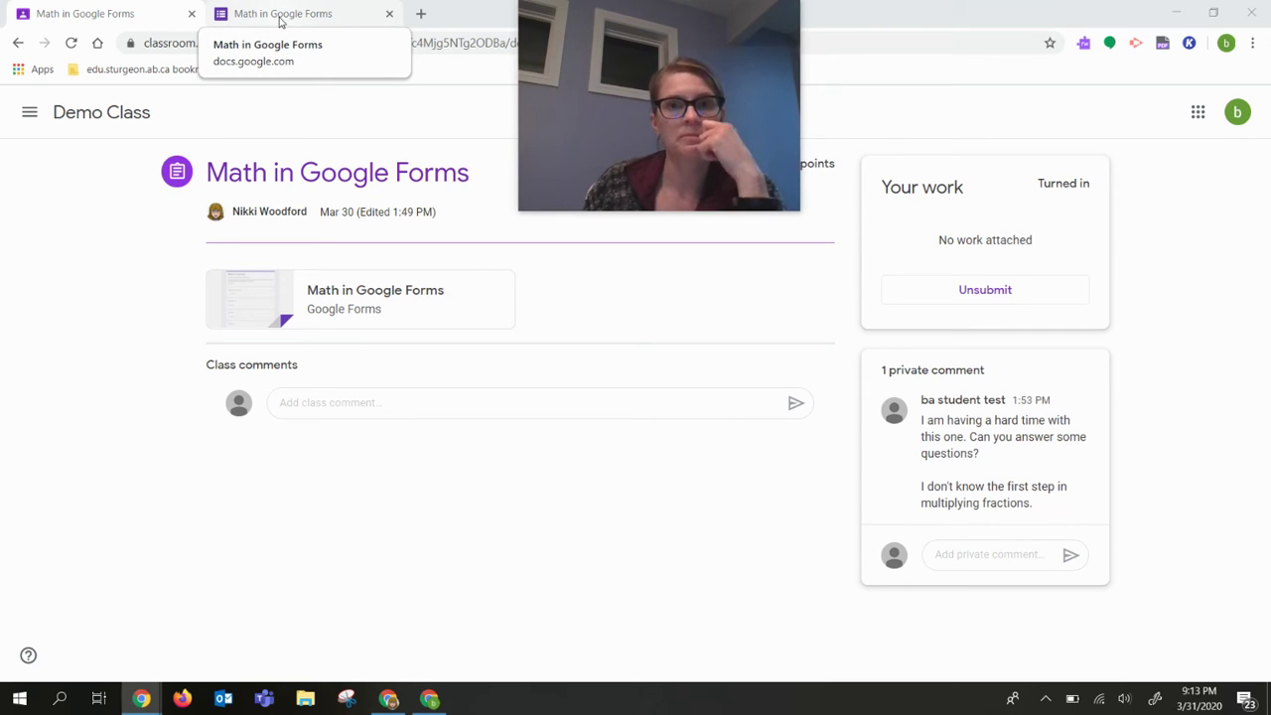
click(390, 700)
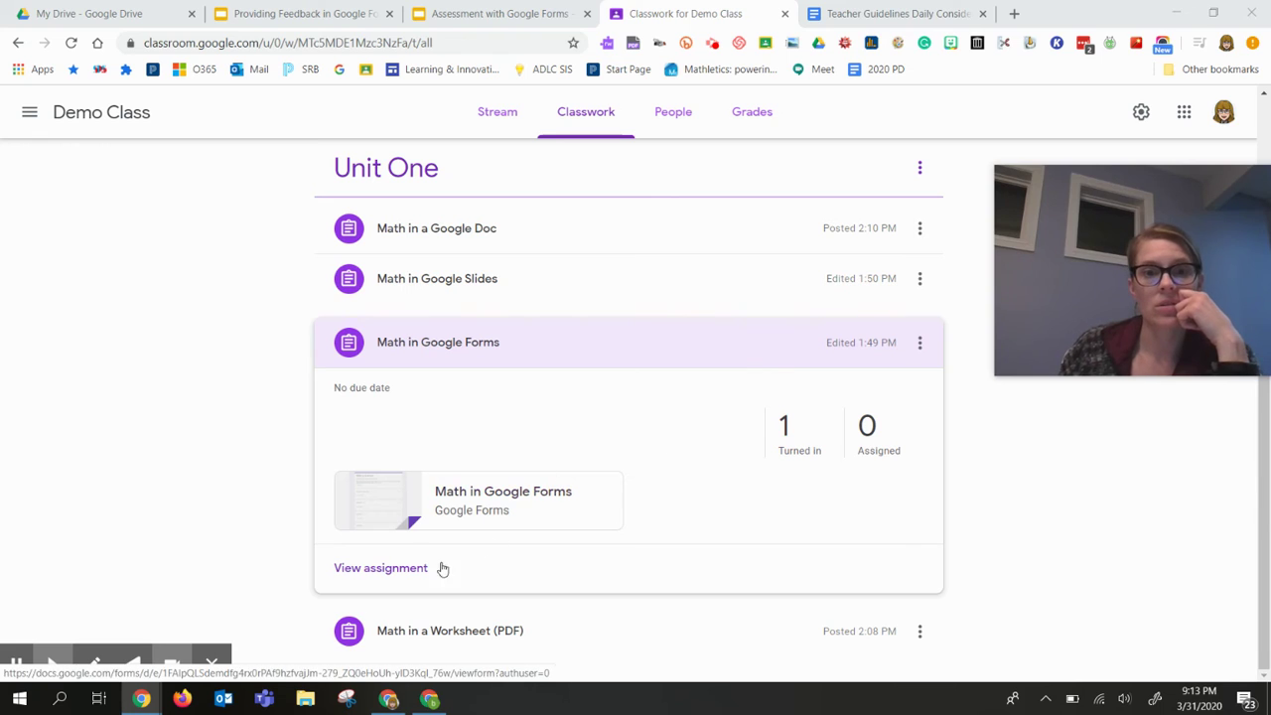
From the turned-in assignment's student work, launch the attached Math in Google Forms quiz.
click(409, 568)
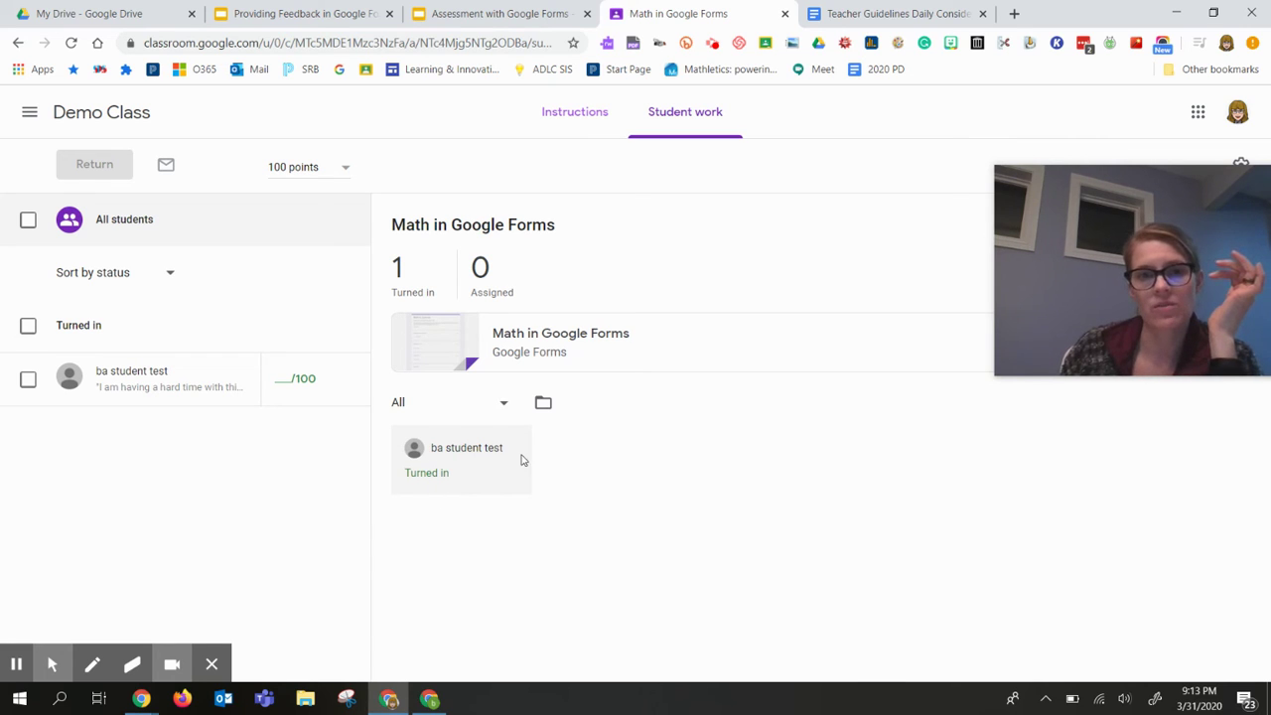
click(435, 344)
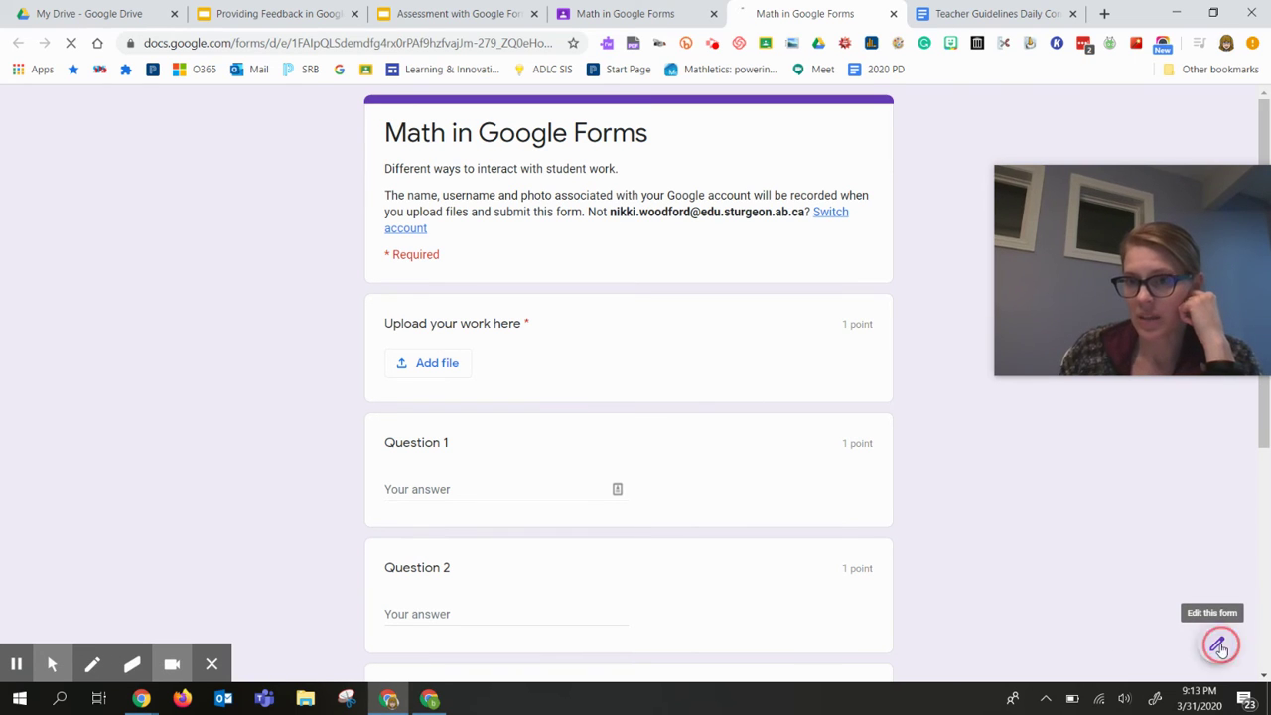
Open the Math in Google Forms quiz in the form editor.
click(1218, 646)
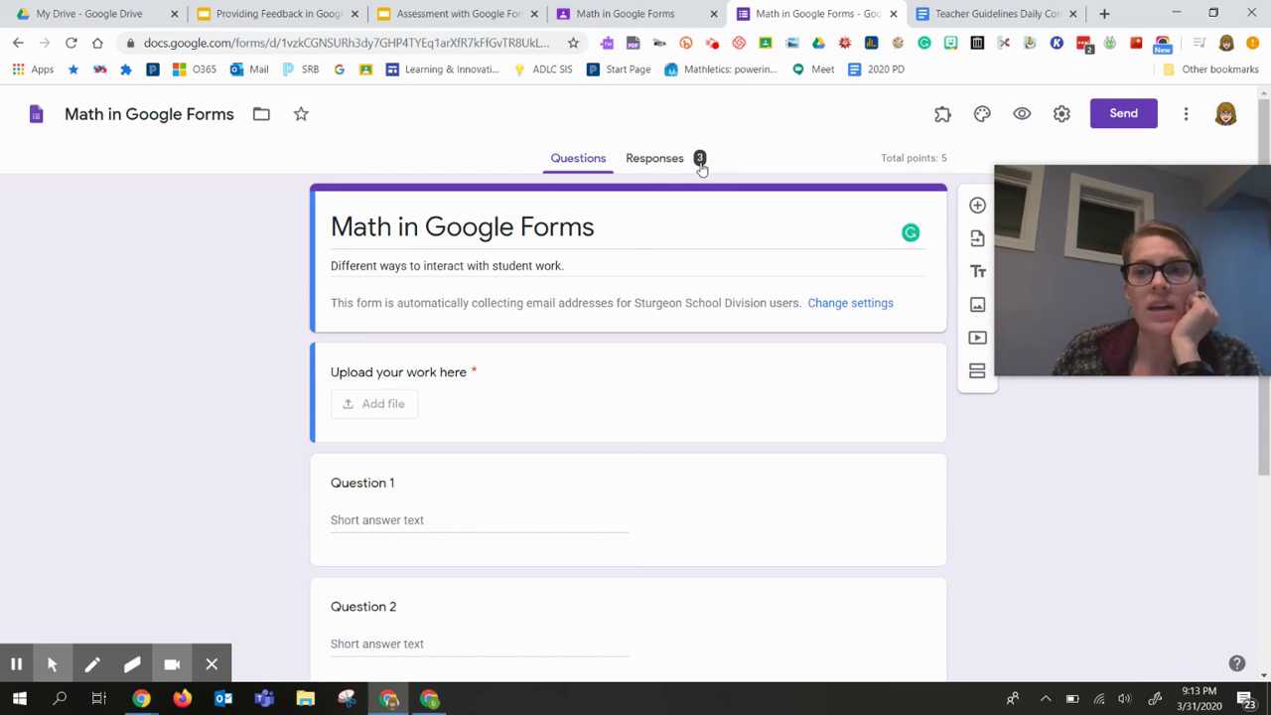
View individual responses, advance to response 3 of 3, and scroll to its upload question.
click(658, 165)
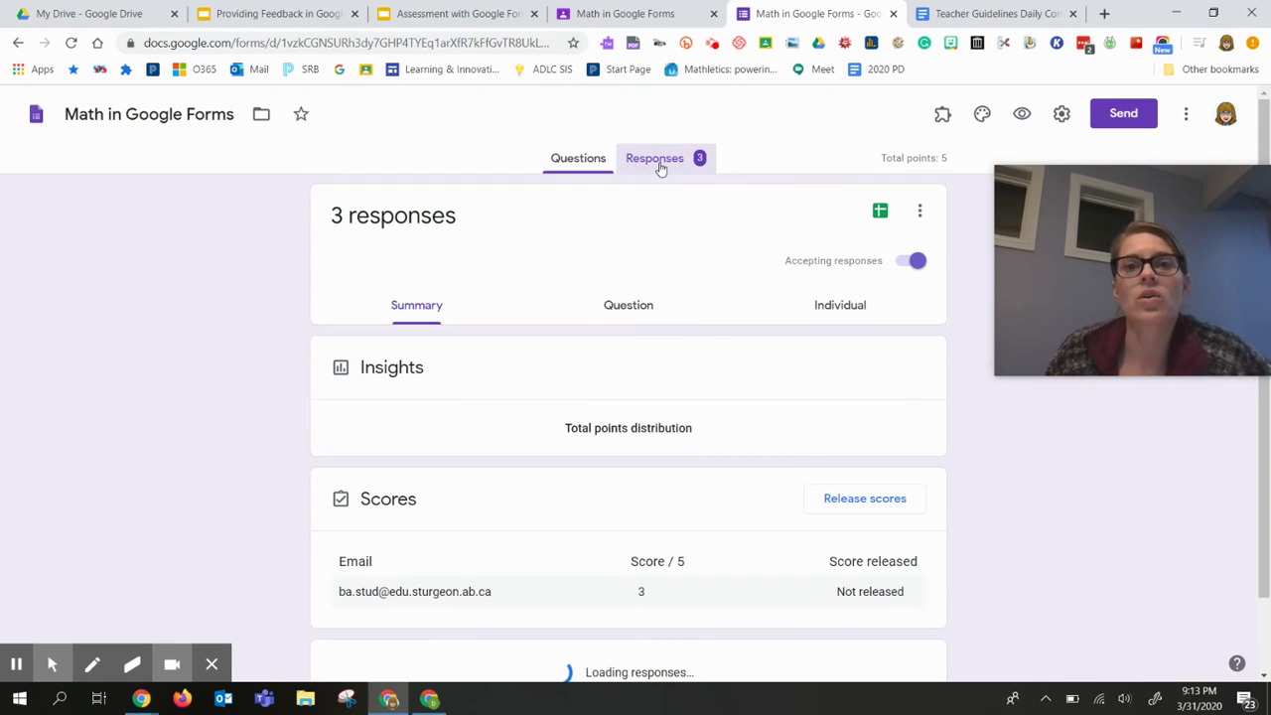
click(857, 311)
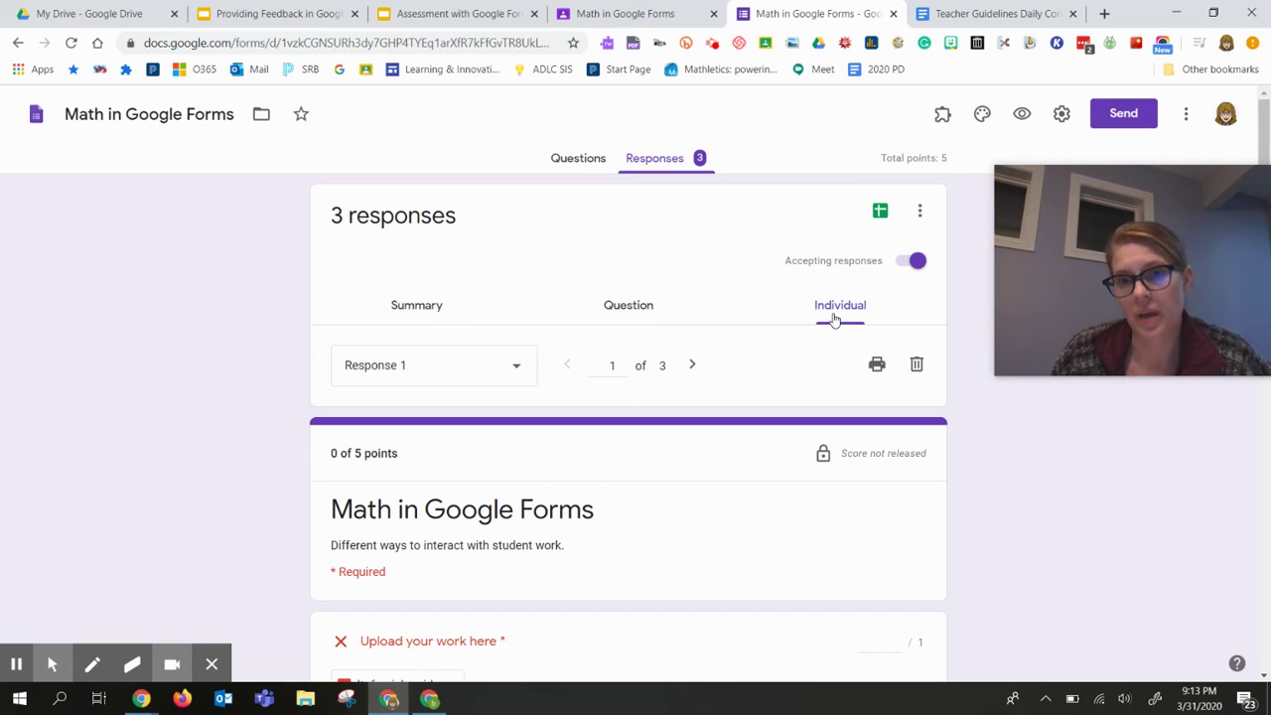
click(694, 365)
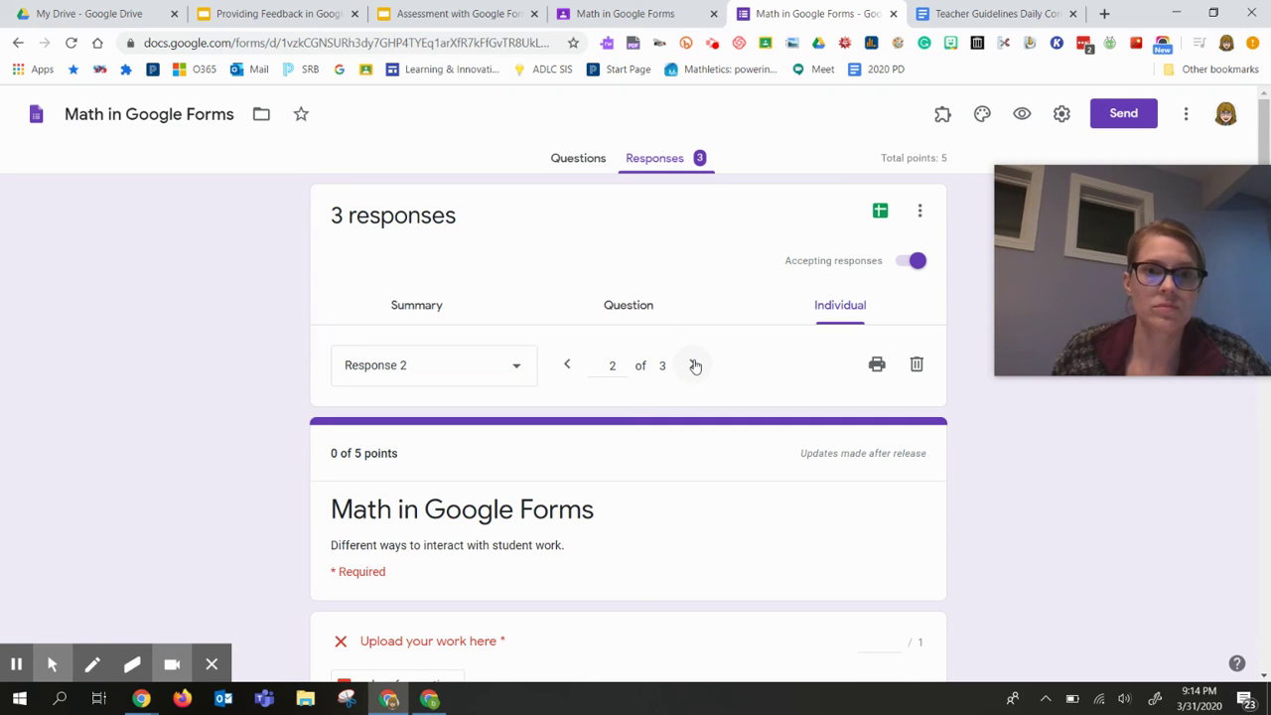
click(694, 364)
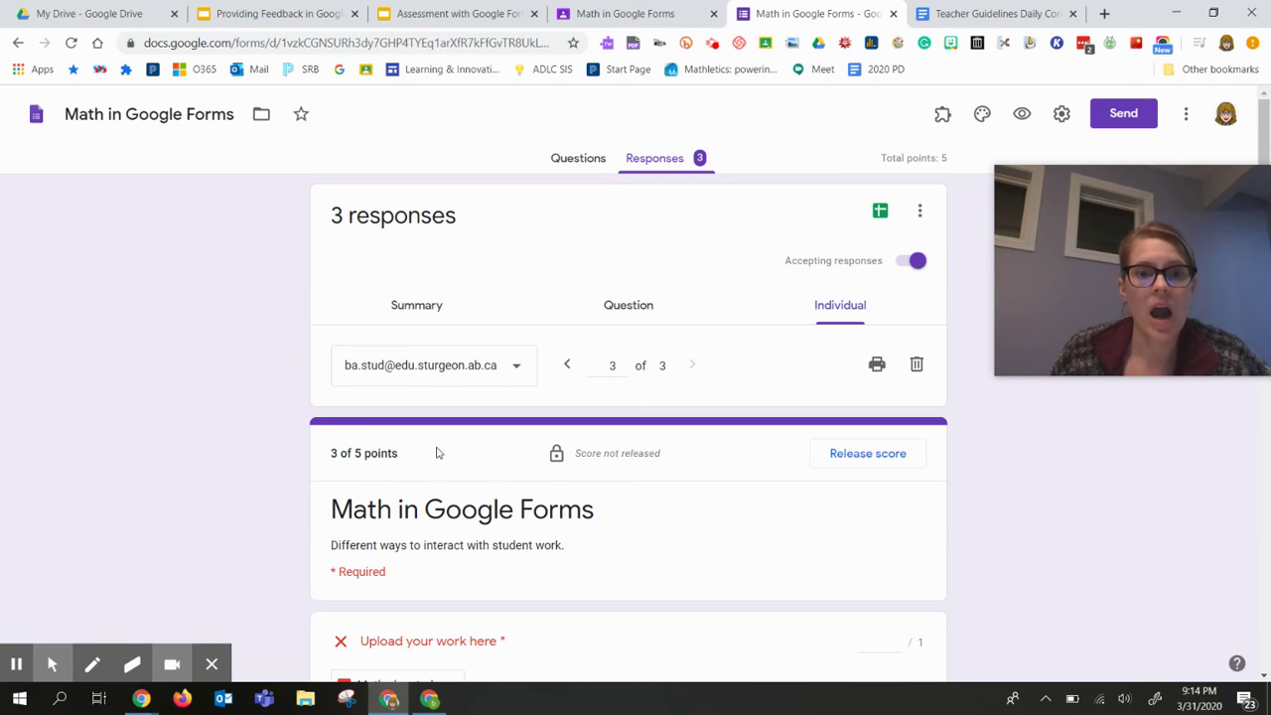
scroll(437, 453, down, 1)
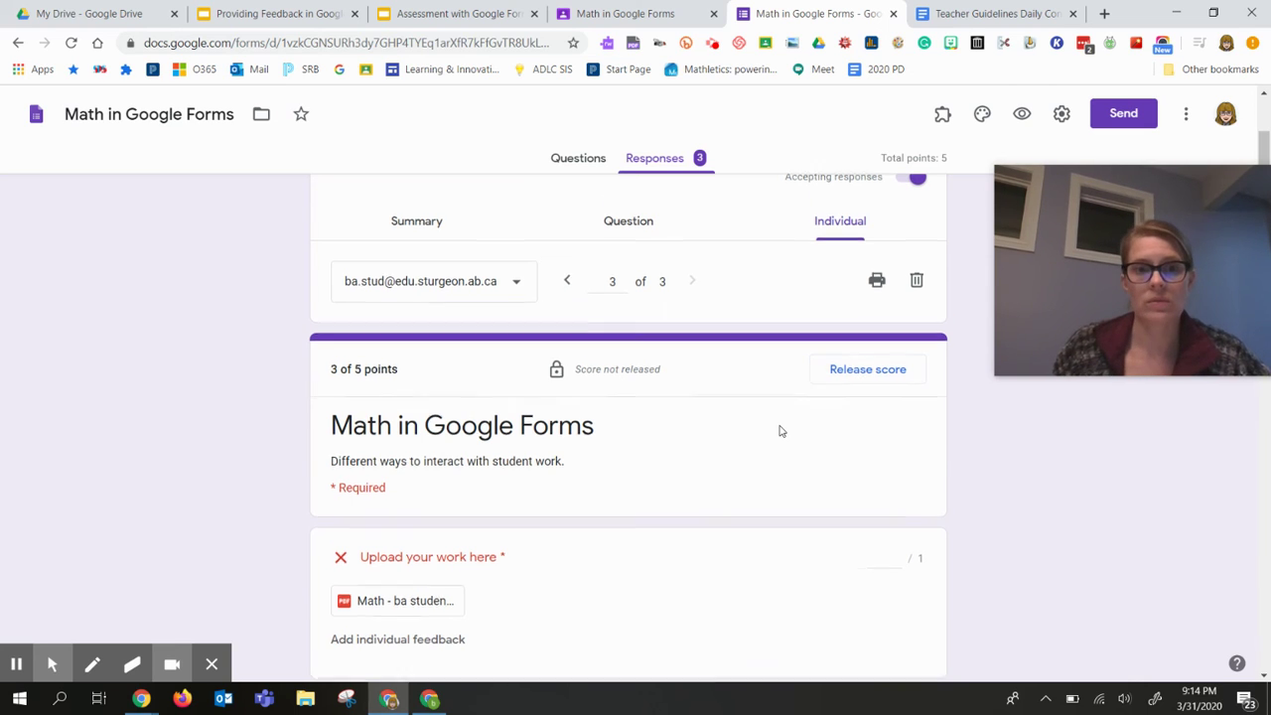
scroll(781, 429, down, 1)
scroll(407, 404, down, 1)
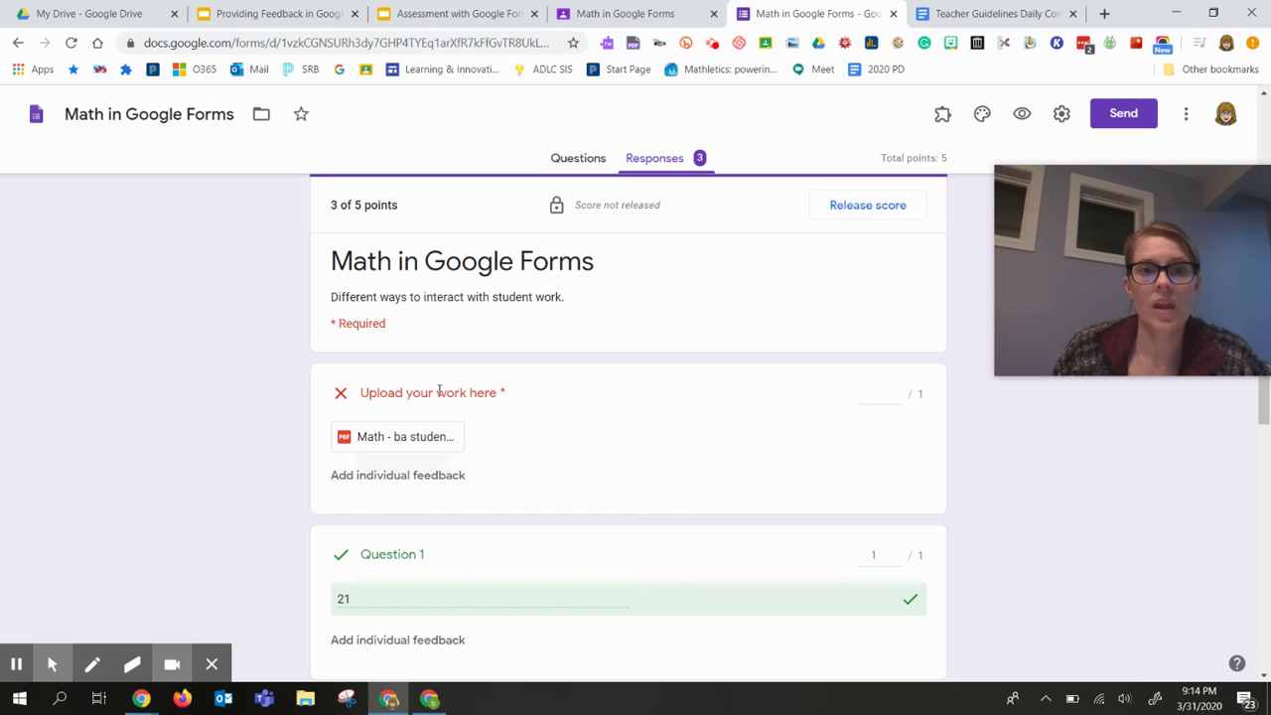
scroll(434, 445, down, 1)
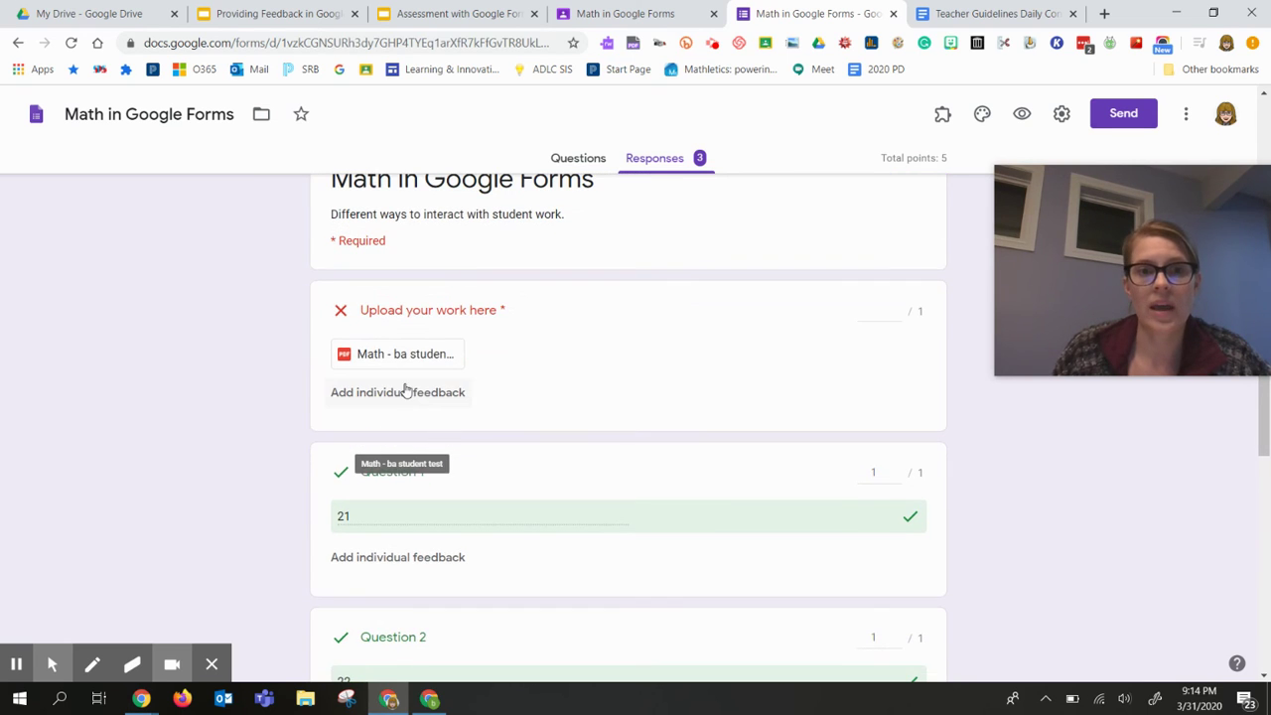
Give the upload feedback 'It looks like you put a lot of effort…' plus 'All steps are present and clear.'.
click(403, 393)
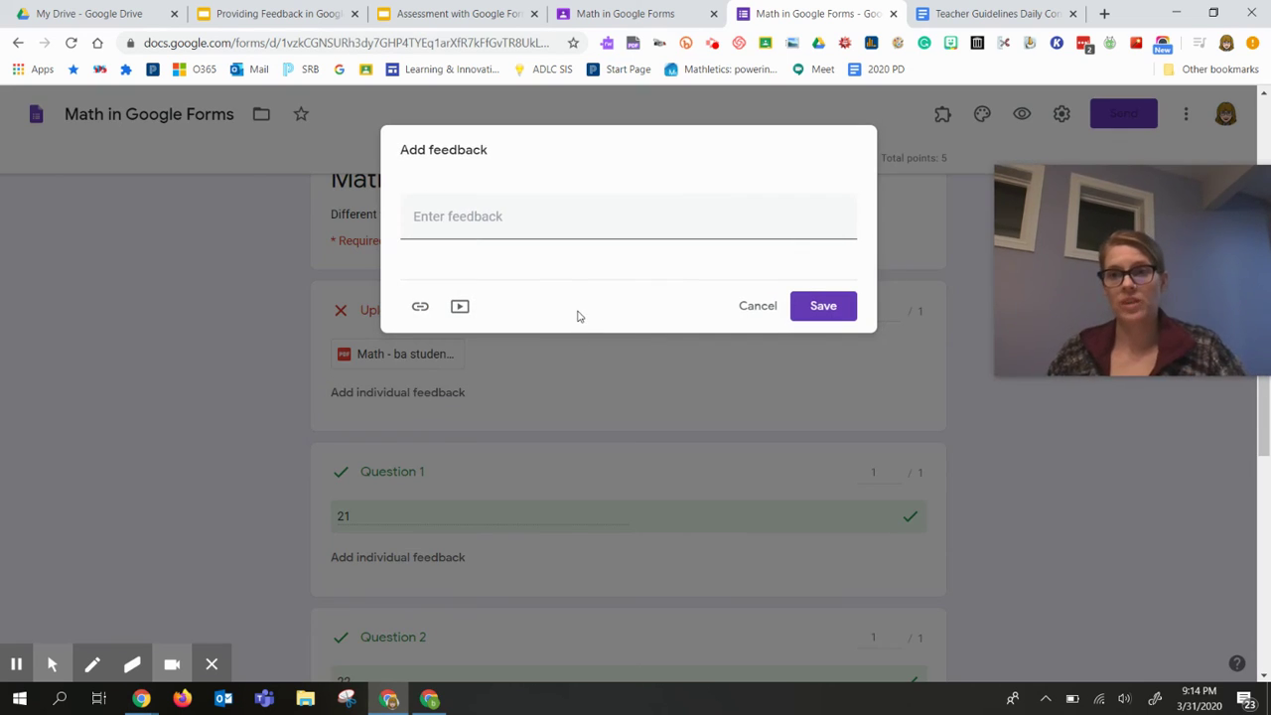
click(529, 228)
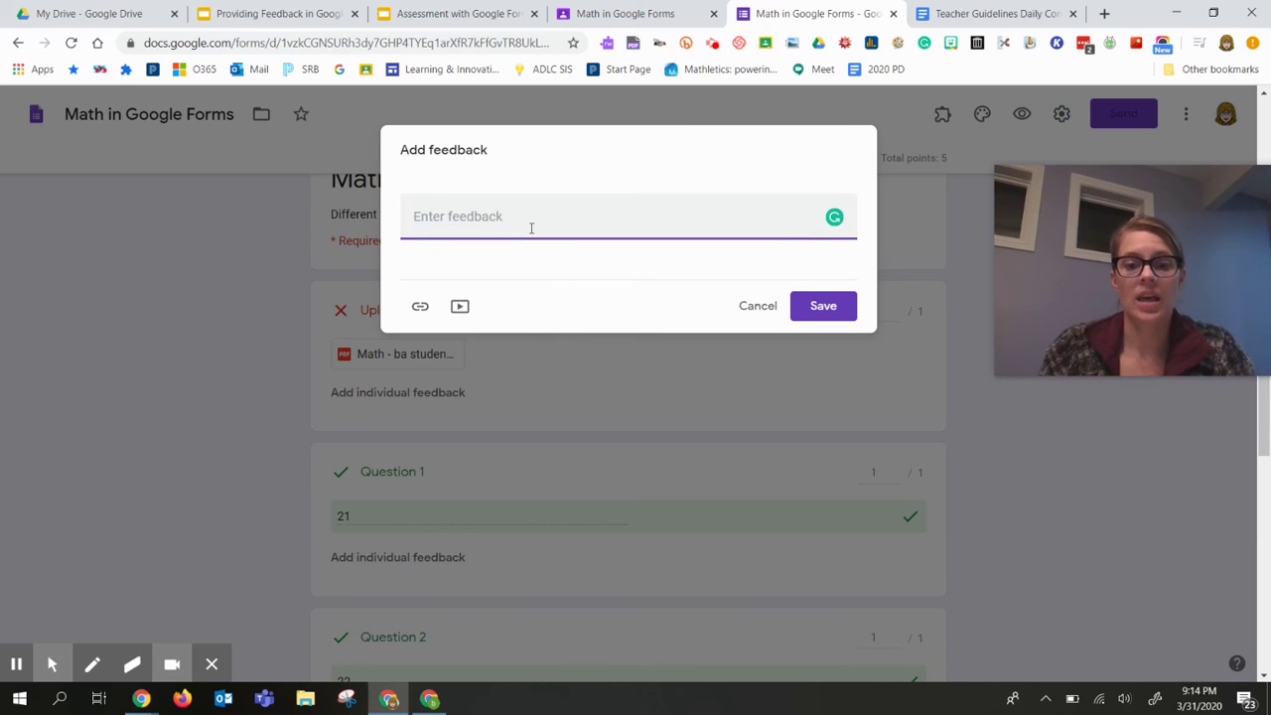
text(It lo)
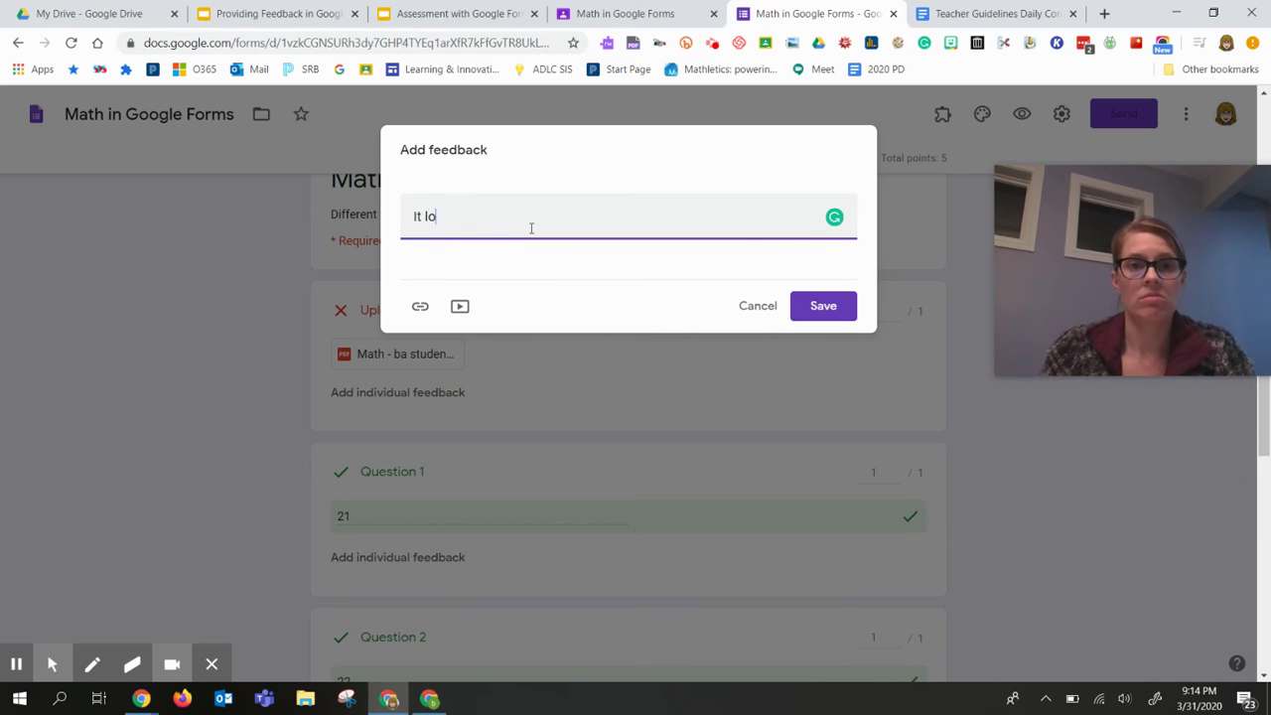
text(oks like you)
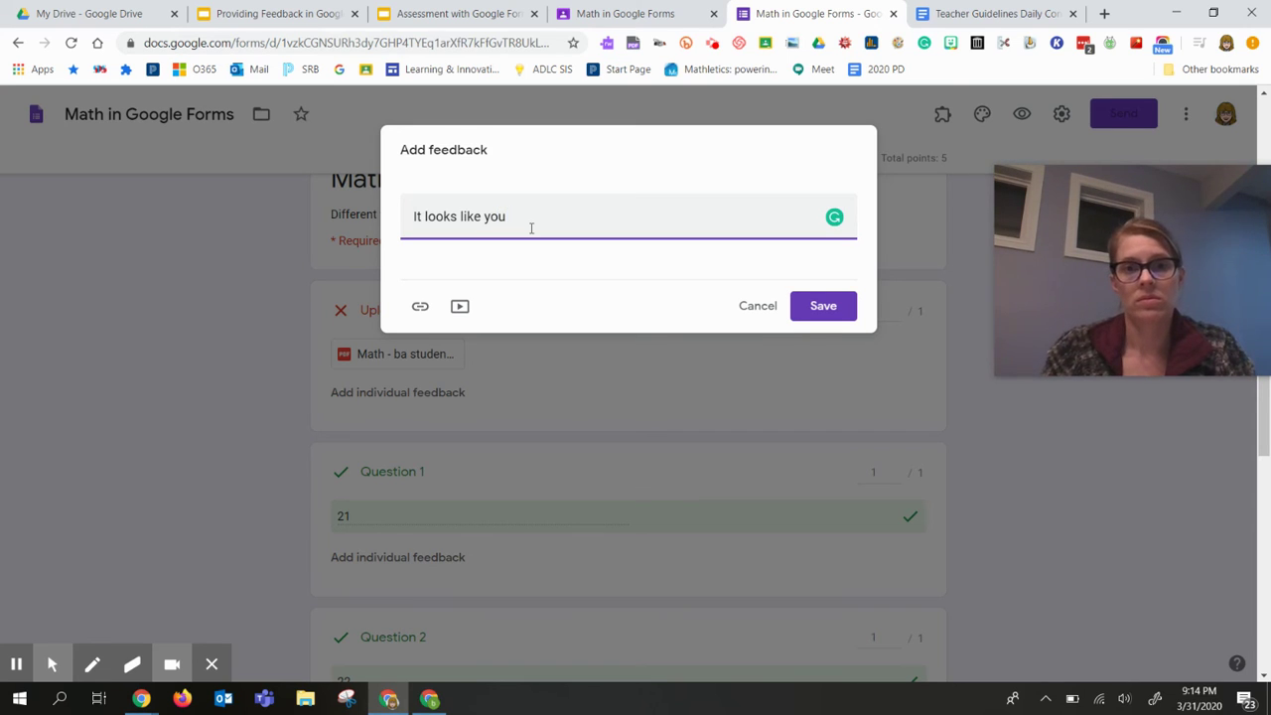
text(put a lot of effort )
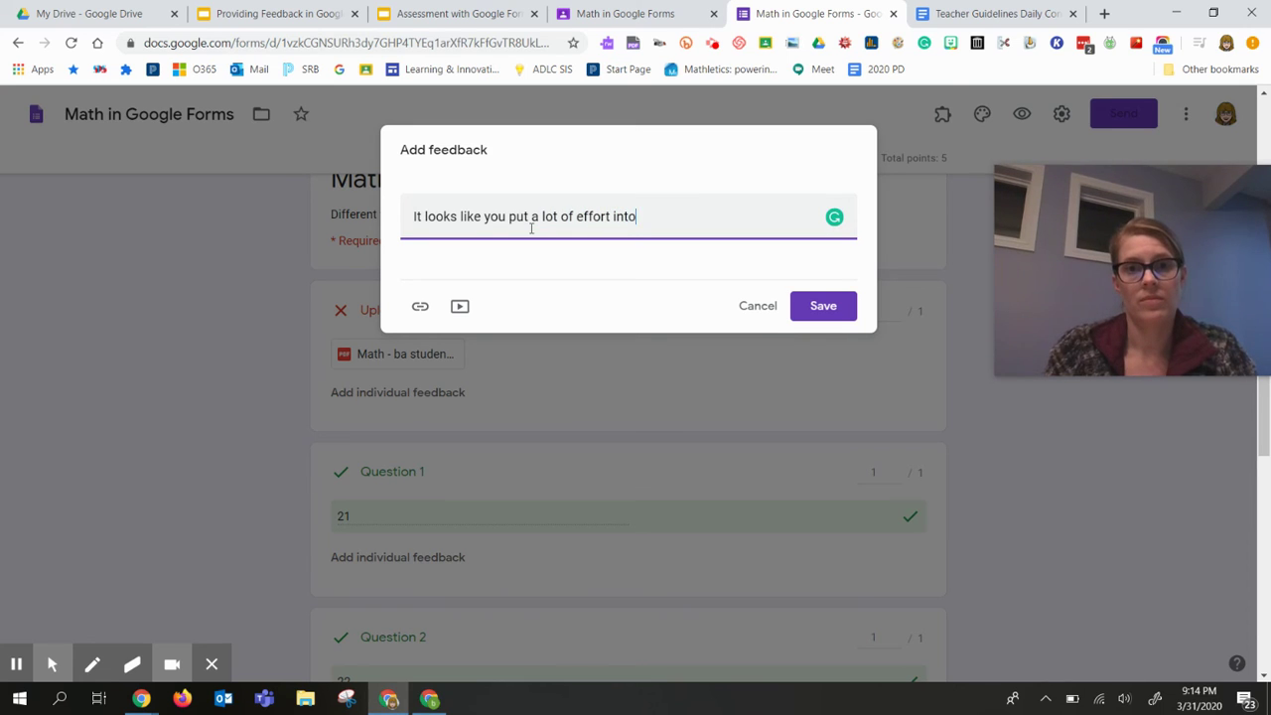
text(into ans)
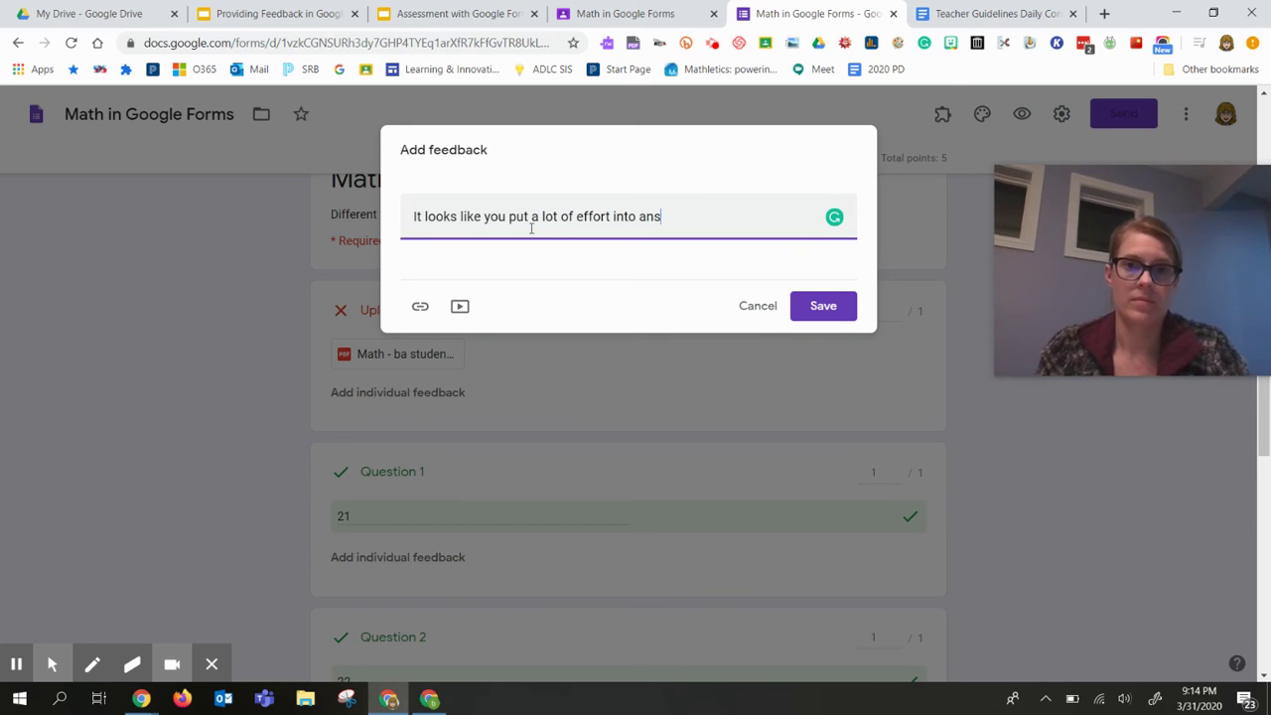
text(wering each questio)
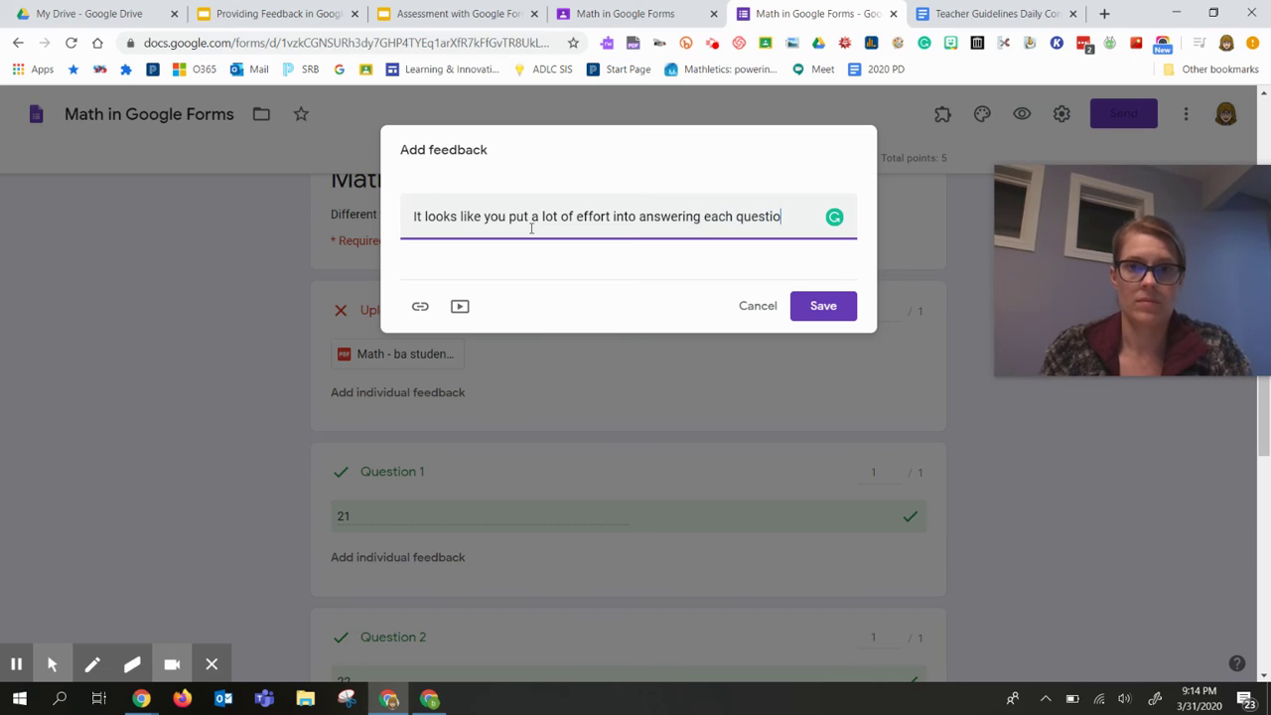
text(n.  Y)
key(BackSpace)
text(Al)
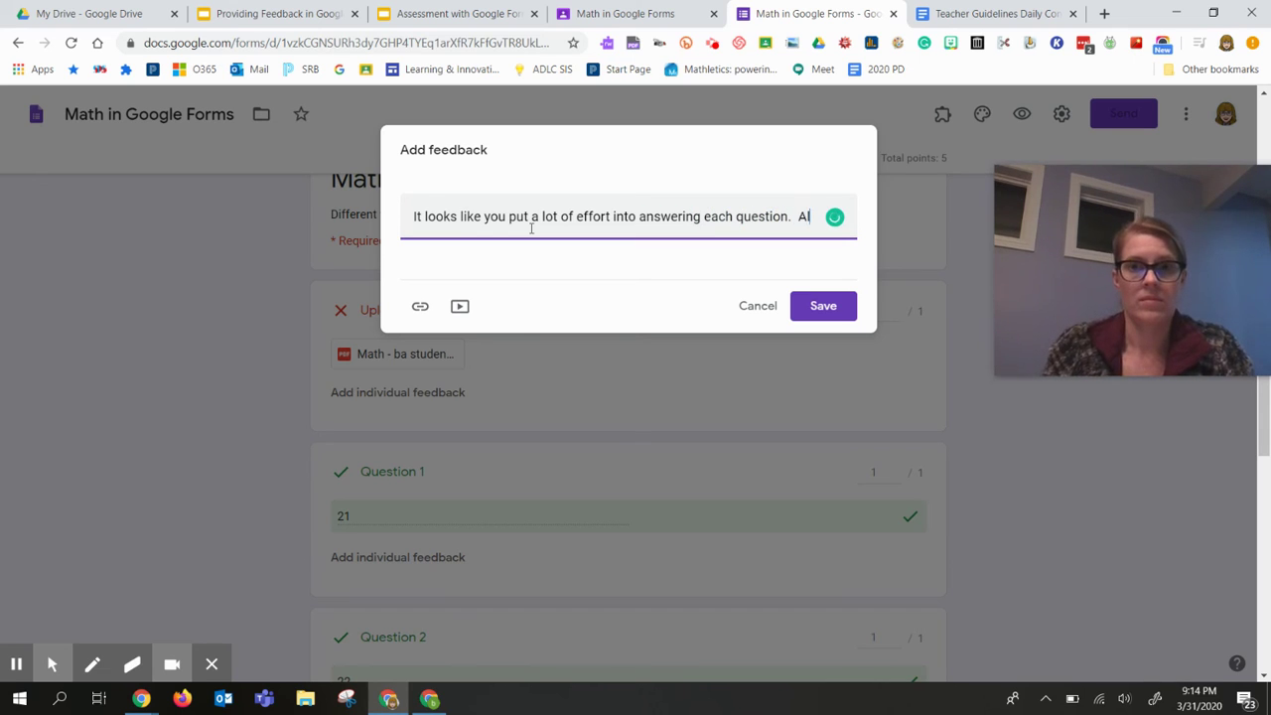
text(l steps are e)
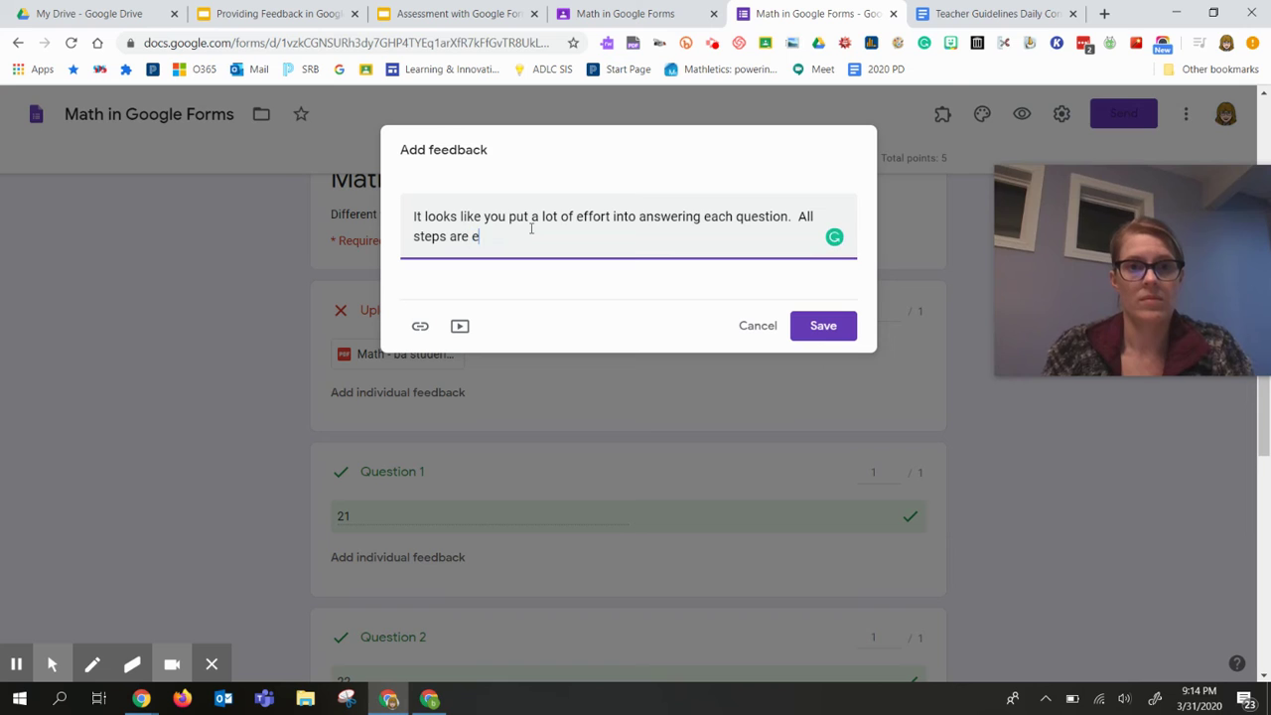
key(BackSpace)
text(present)
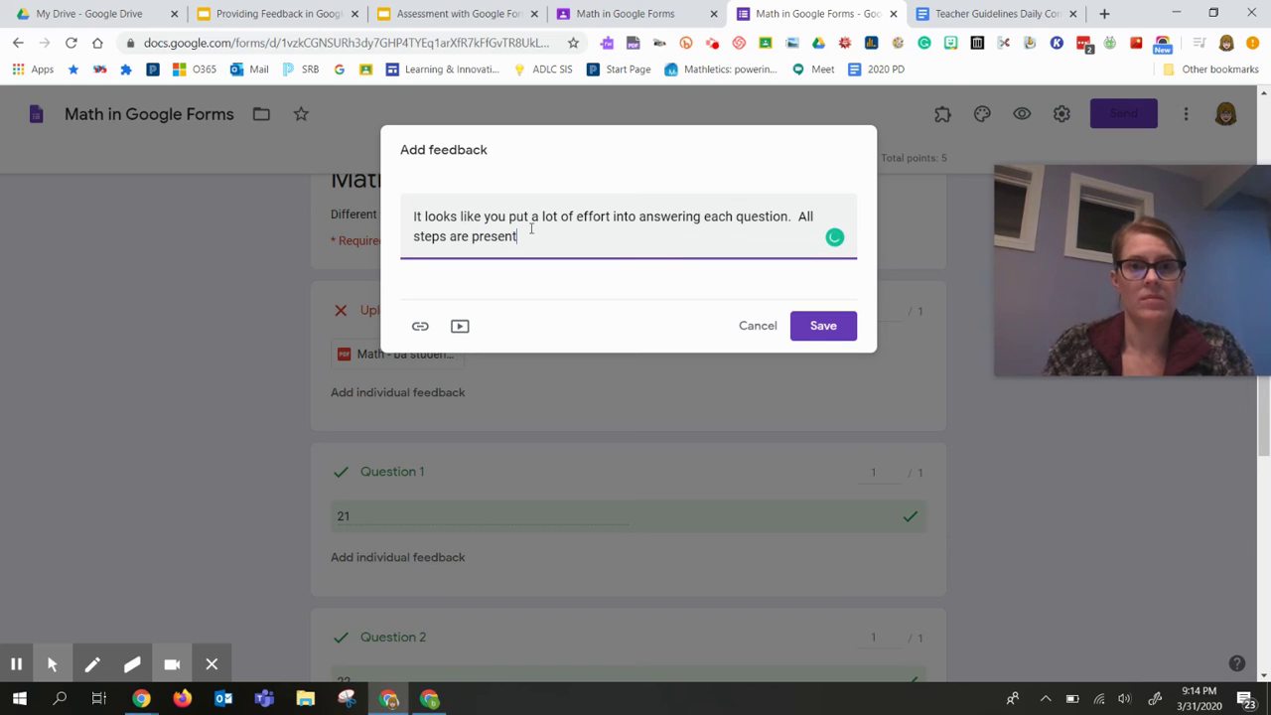
text( and clear.)
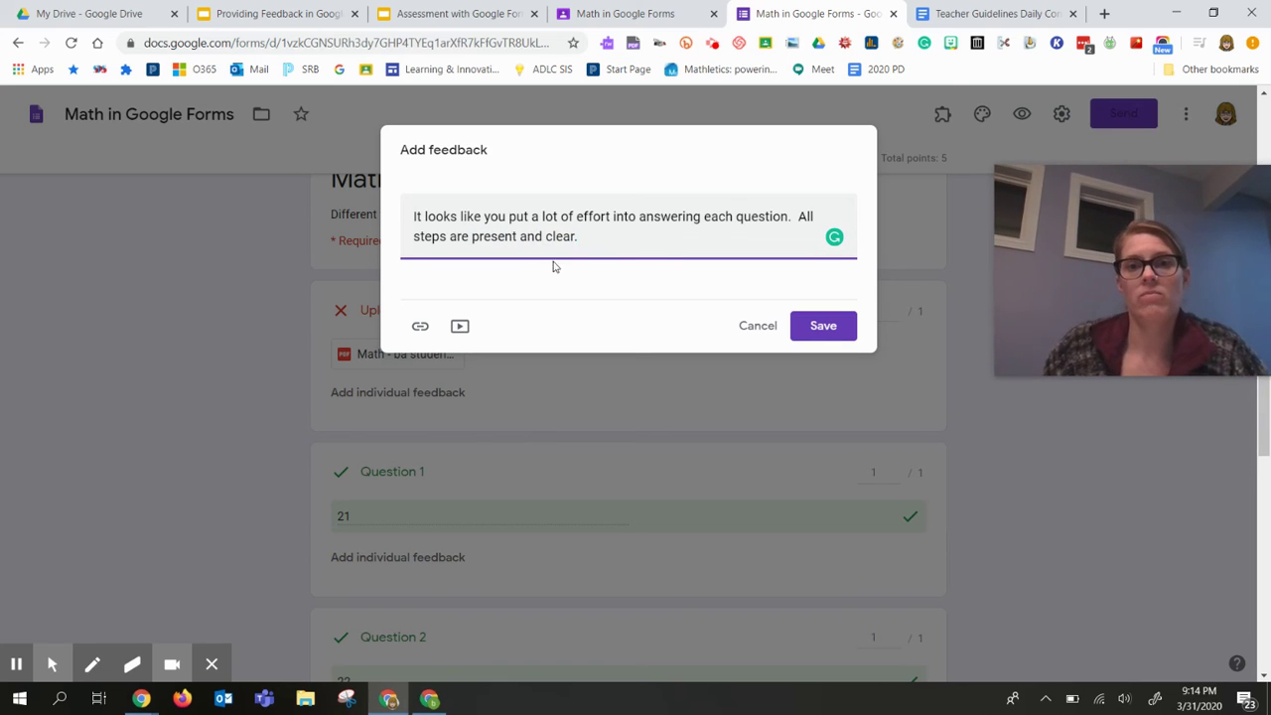
click(834, 328)
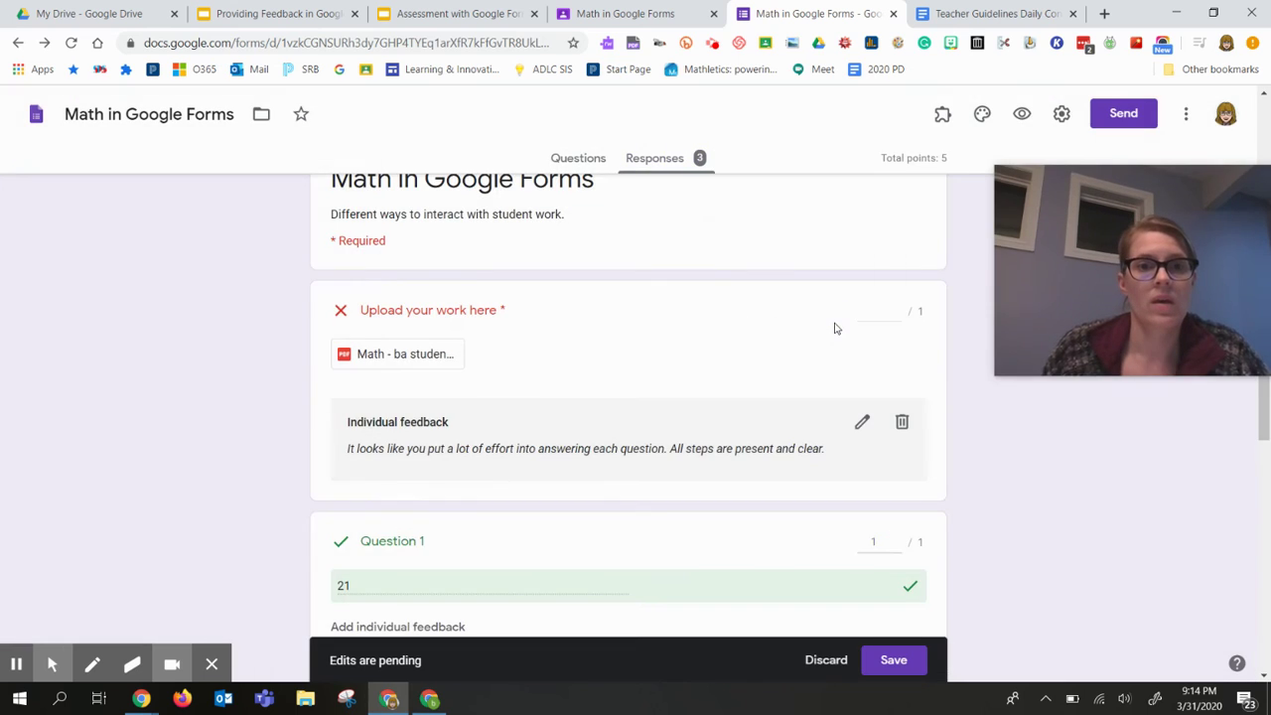
scroll(721, 425, down, 2)
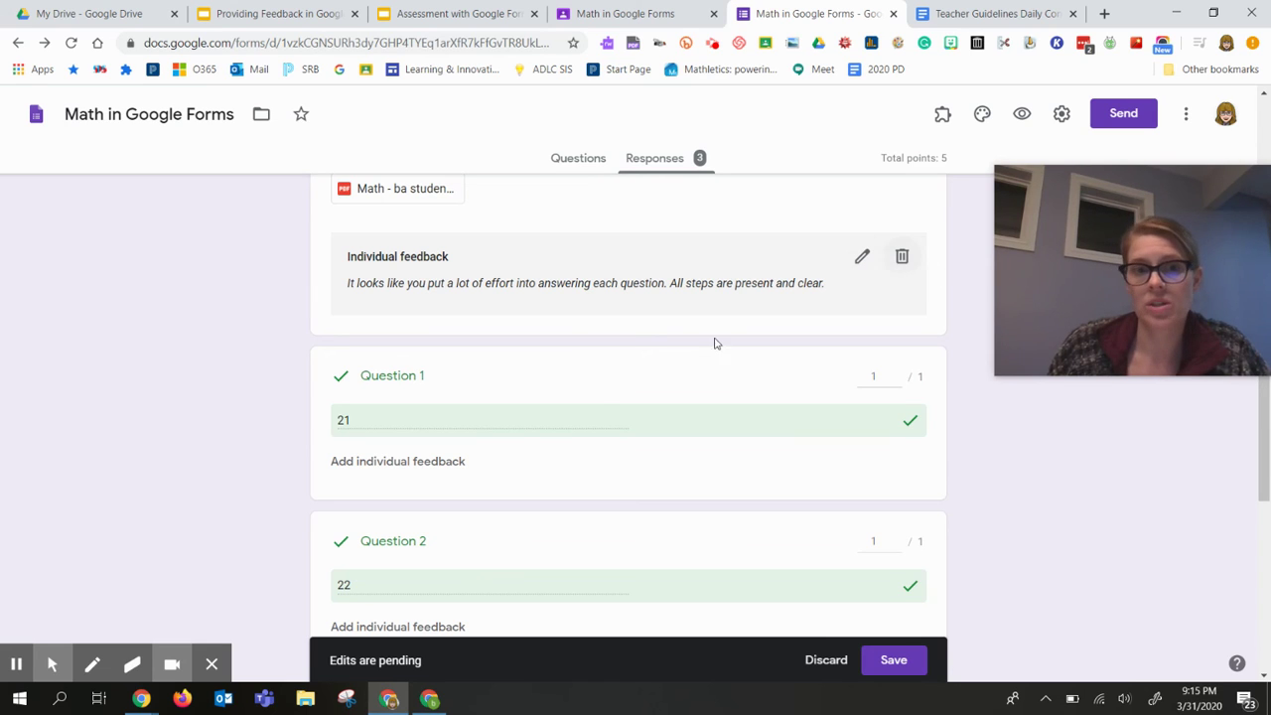
scroll(559, 459, down, 1)
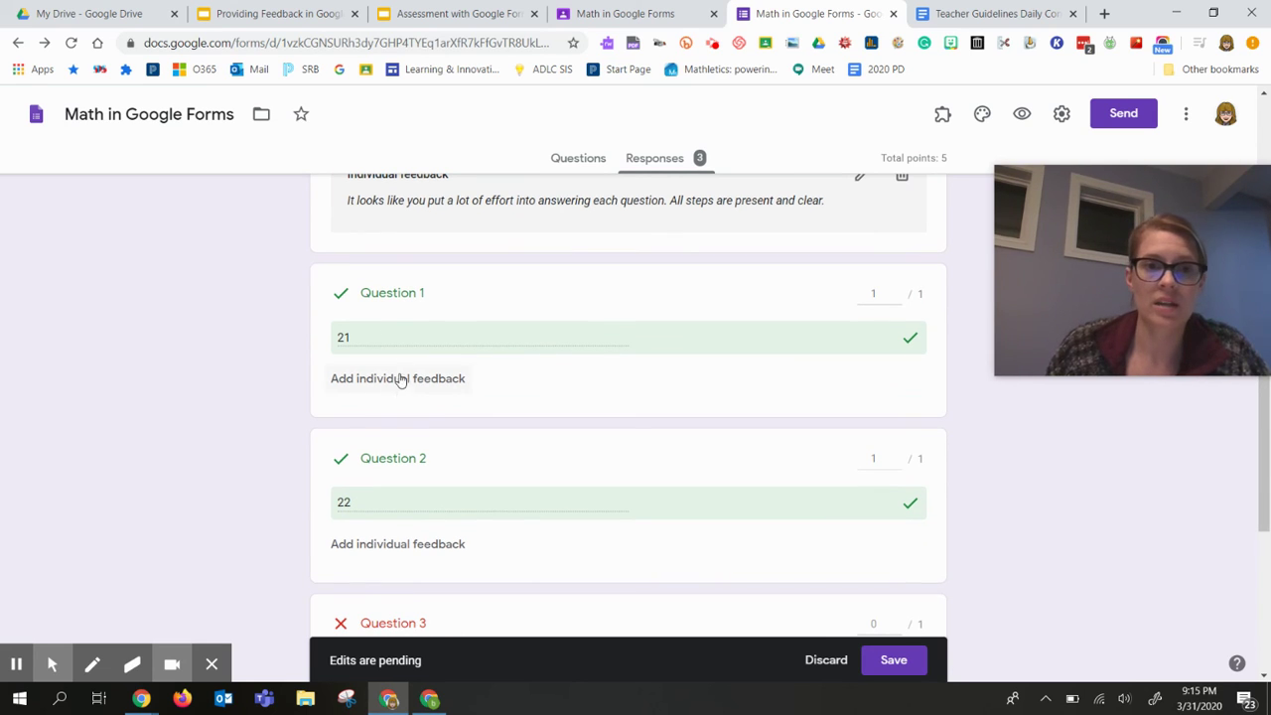
Save 'Check your math. The steps are correct. The addition is not.' as Question 3 feedback.
scroll(443, 463, down, 2)
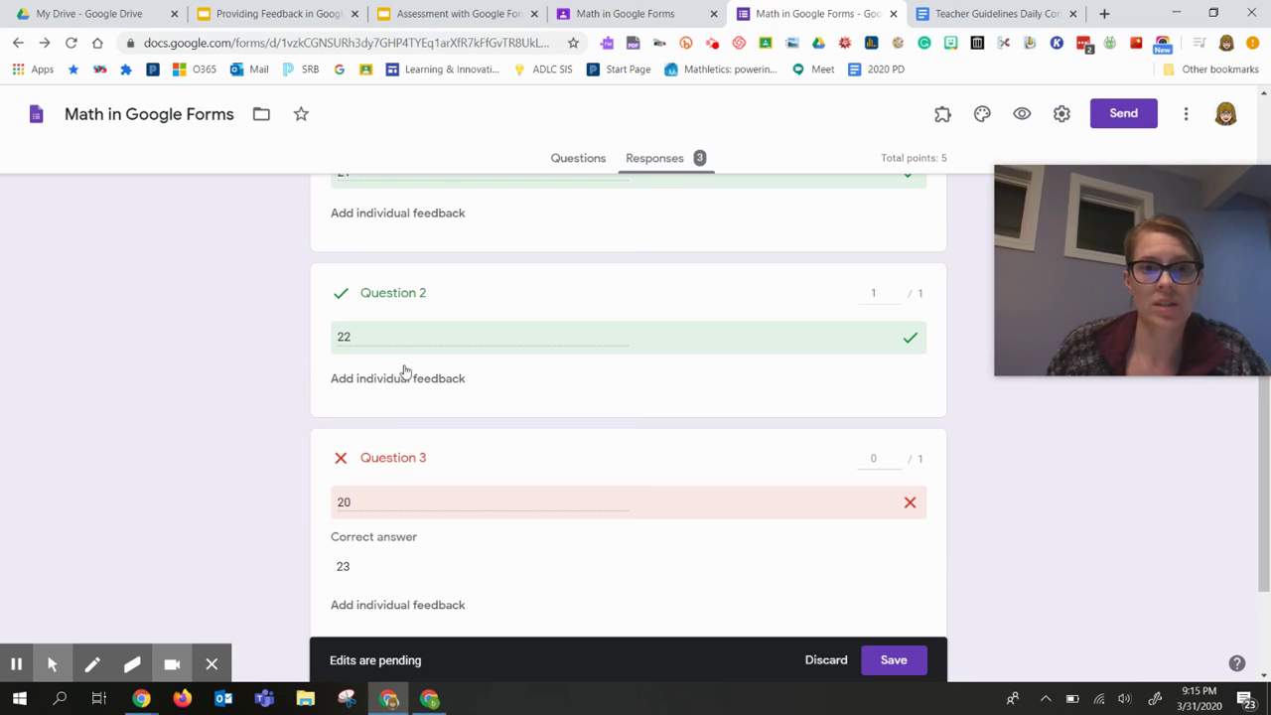
scroll(418, 510, down, 1)
scroll(415, 511, down, 1)
click(415, 443)
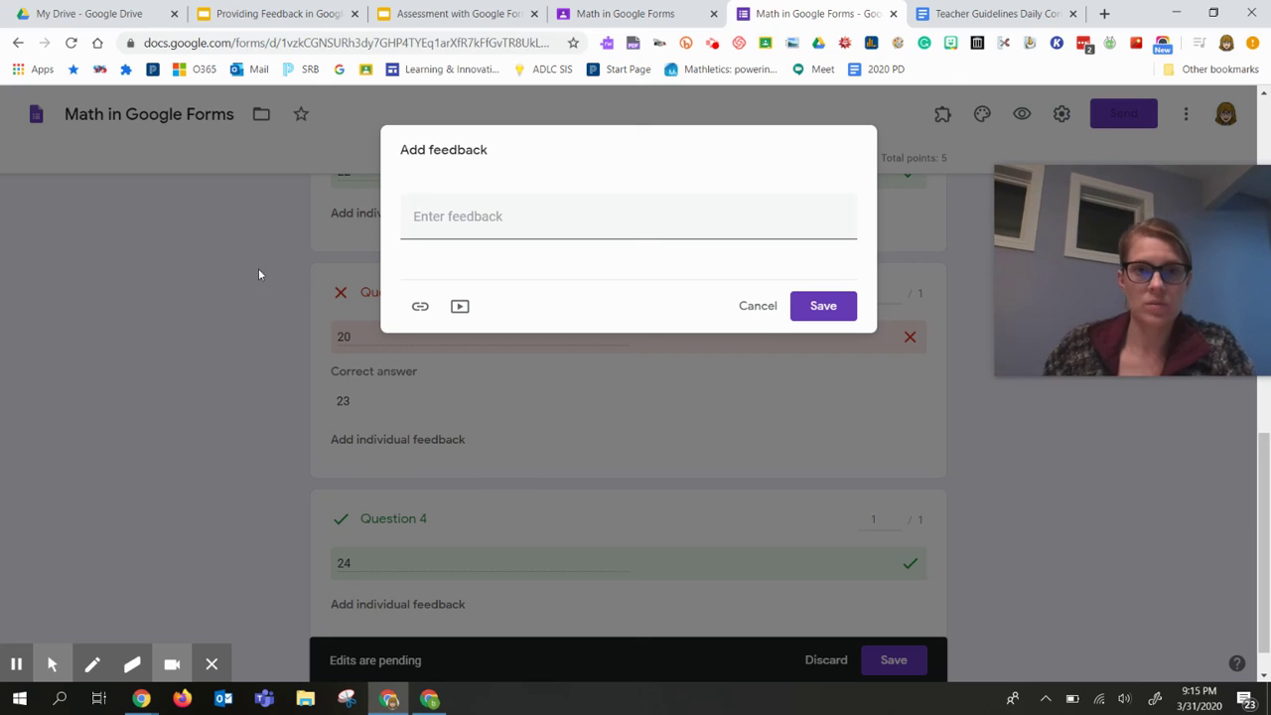
click(445, 223)
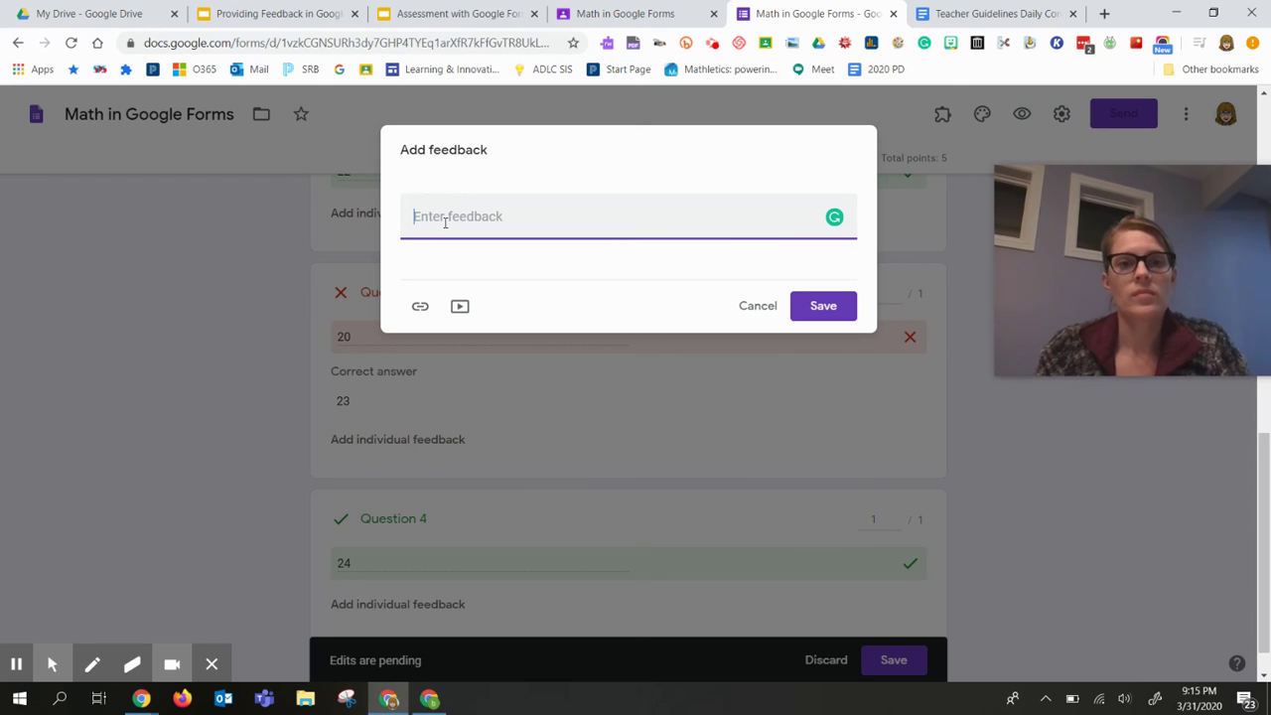
text(Check your)
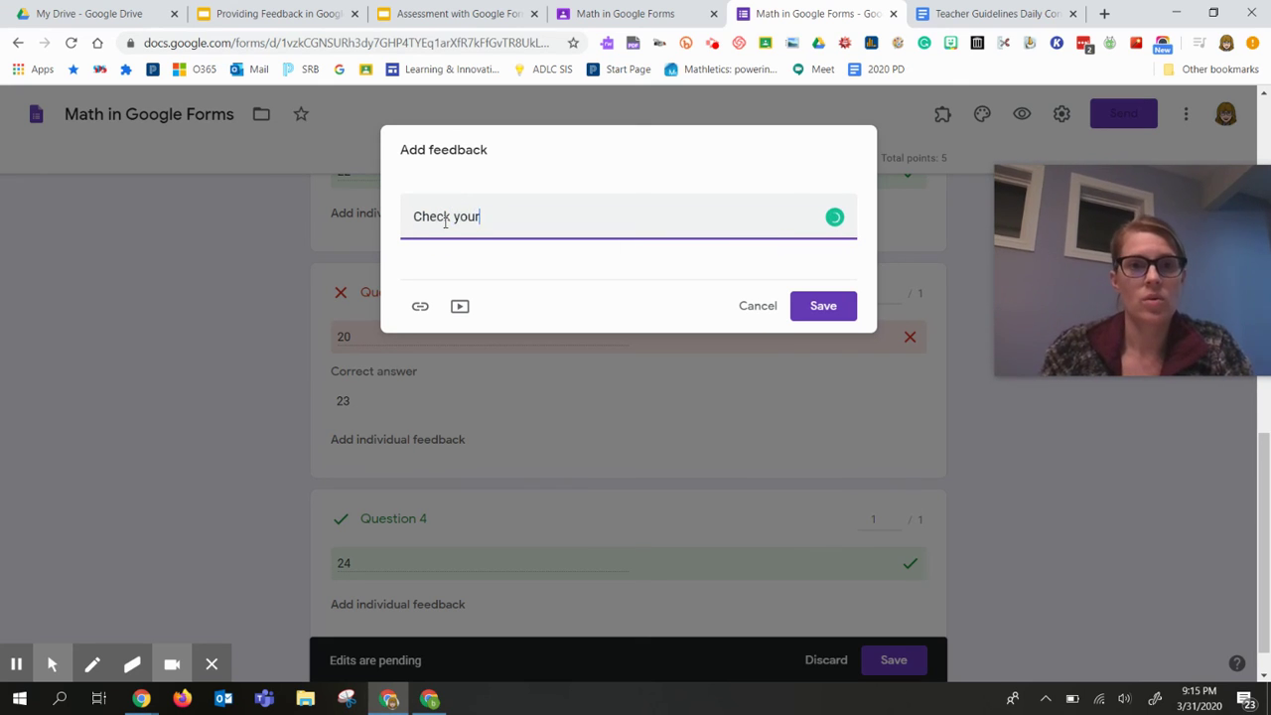
text( math.)
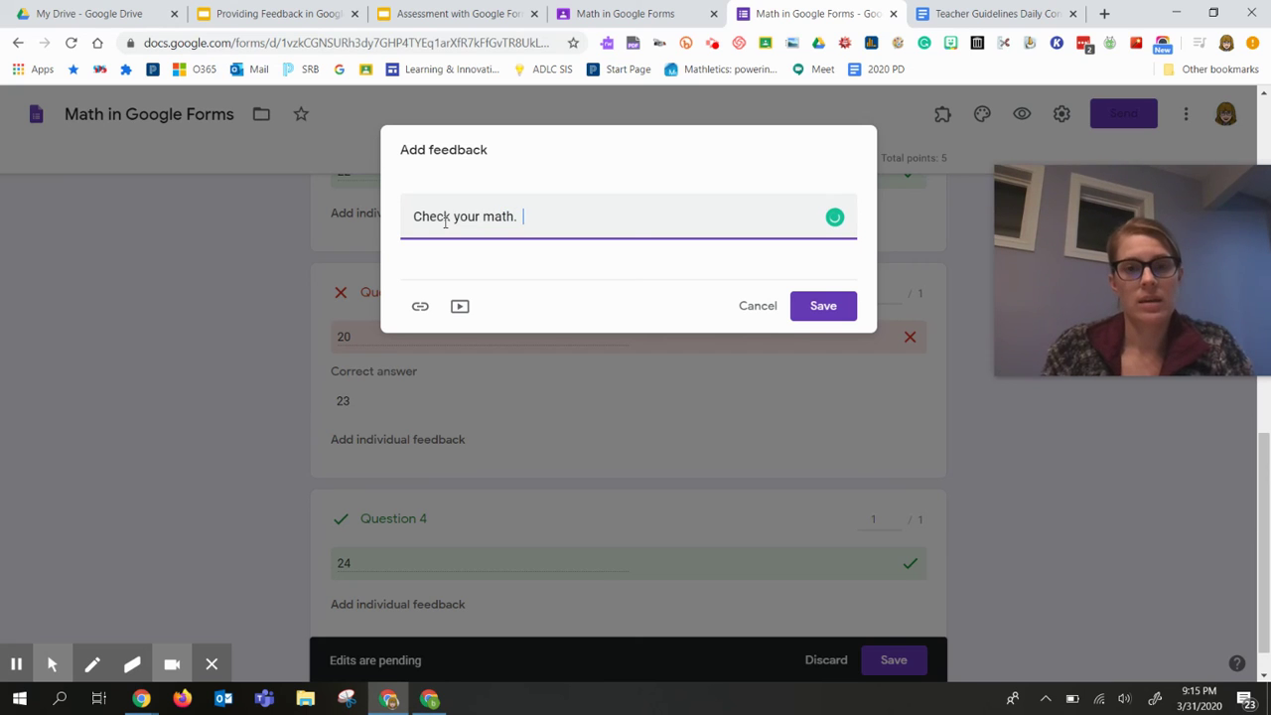
text(  The steps )
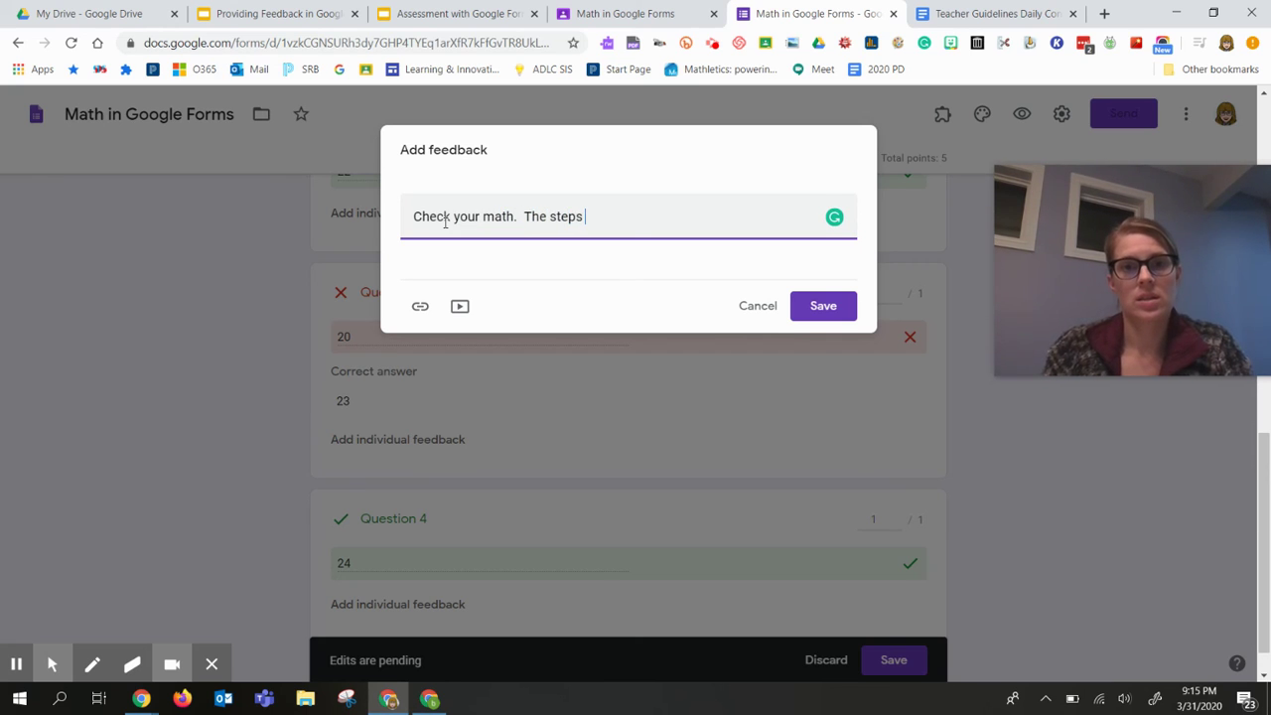
text(are correc)
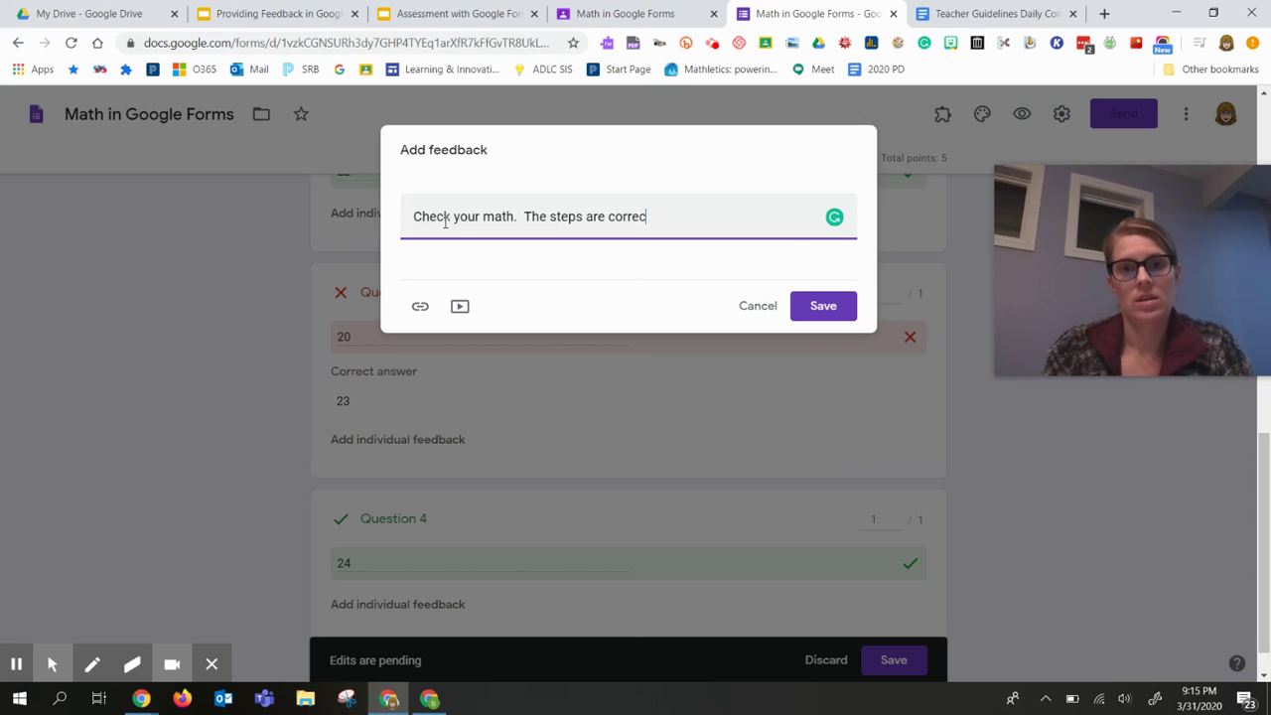
text(t.  The addition)
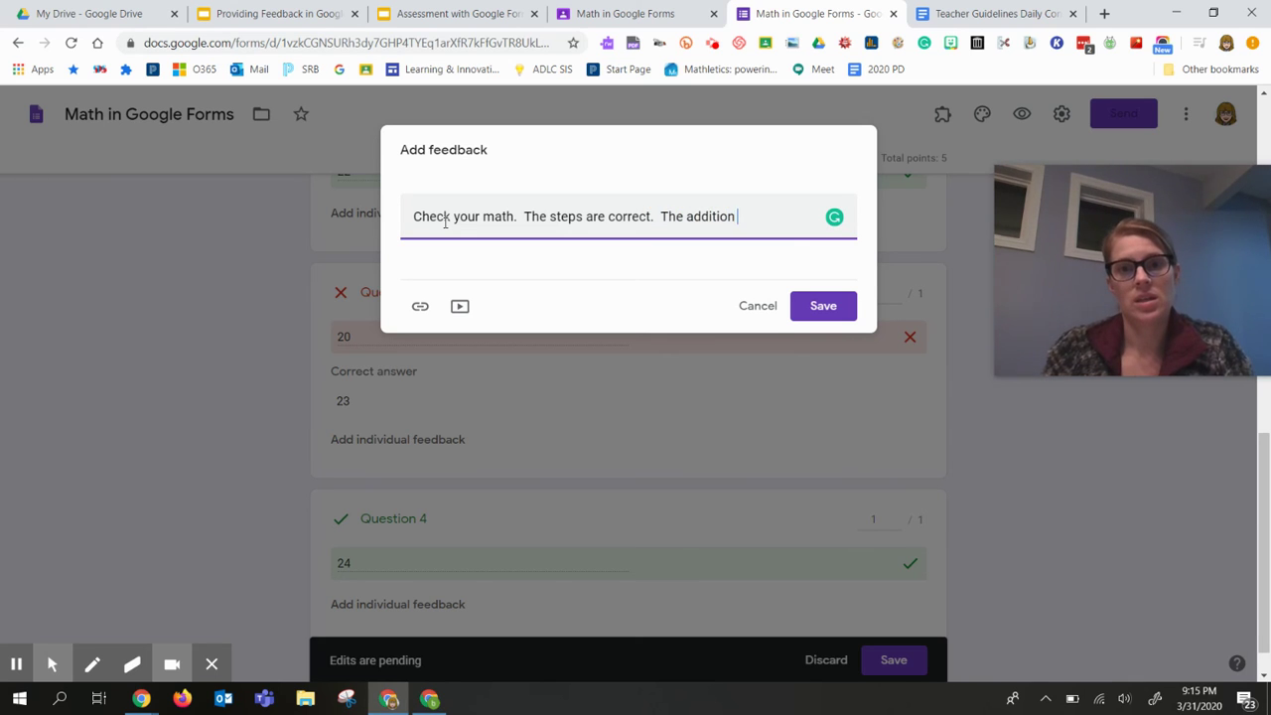
text( is not.)
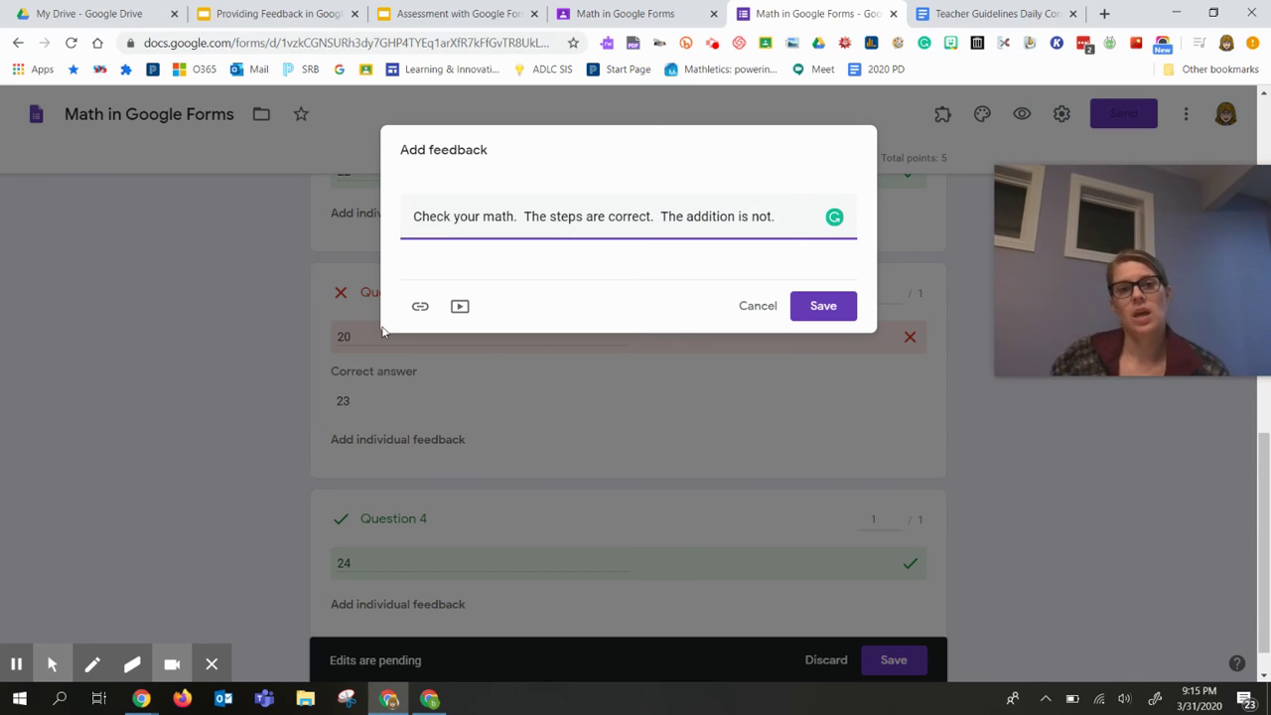
click(841, 307)
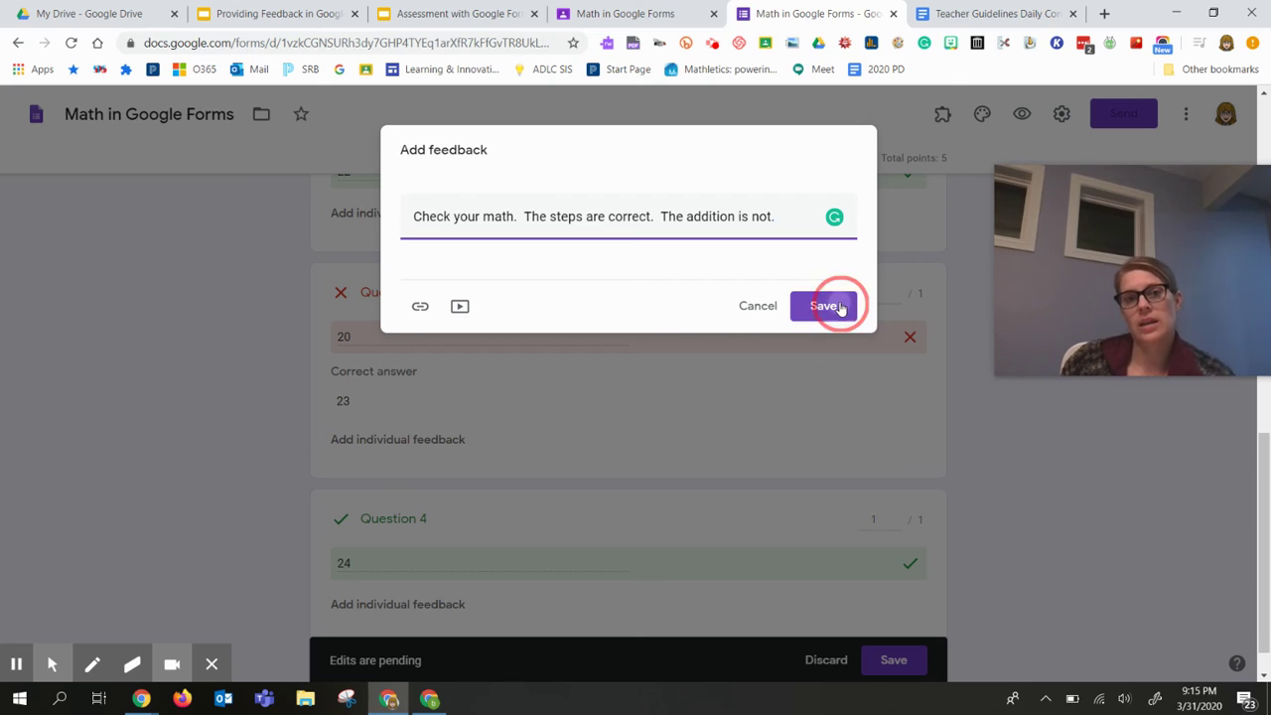
scroll(580, 521, down, 1)
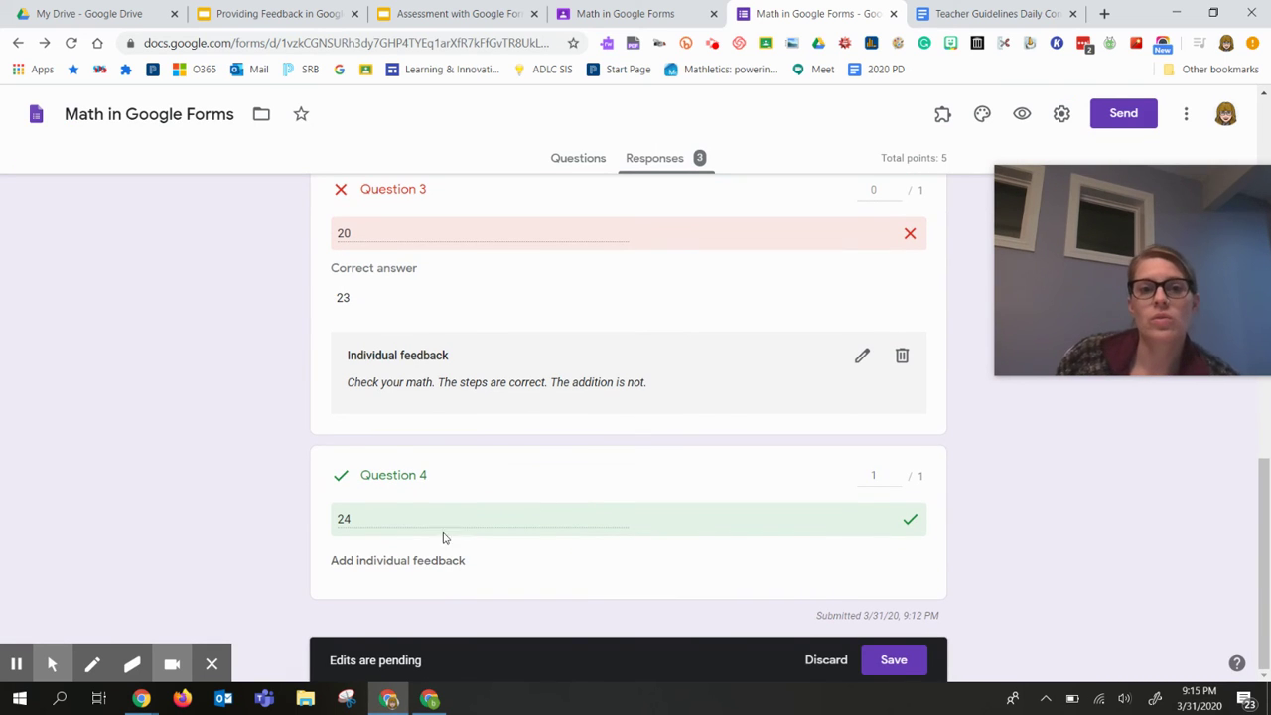
Search YouTube for 'heading cats' and save the EDS 'Cat Herders' video as Question 4 feedback.
click(423, 562)
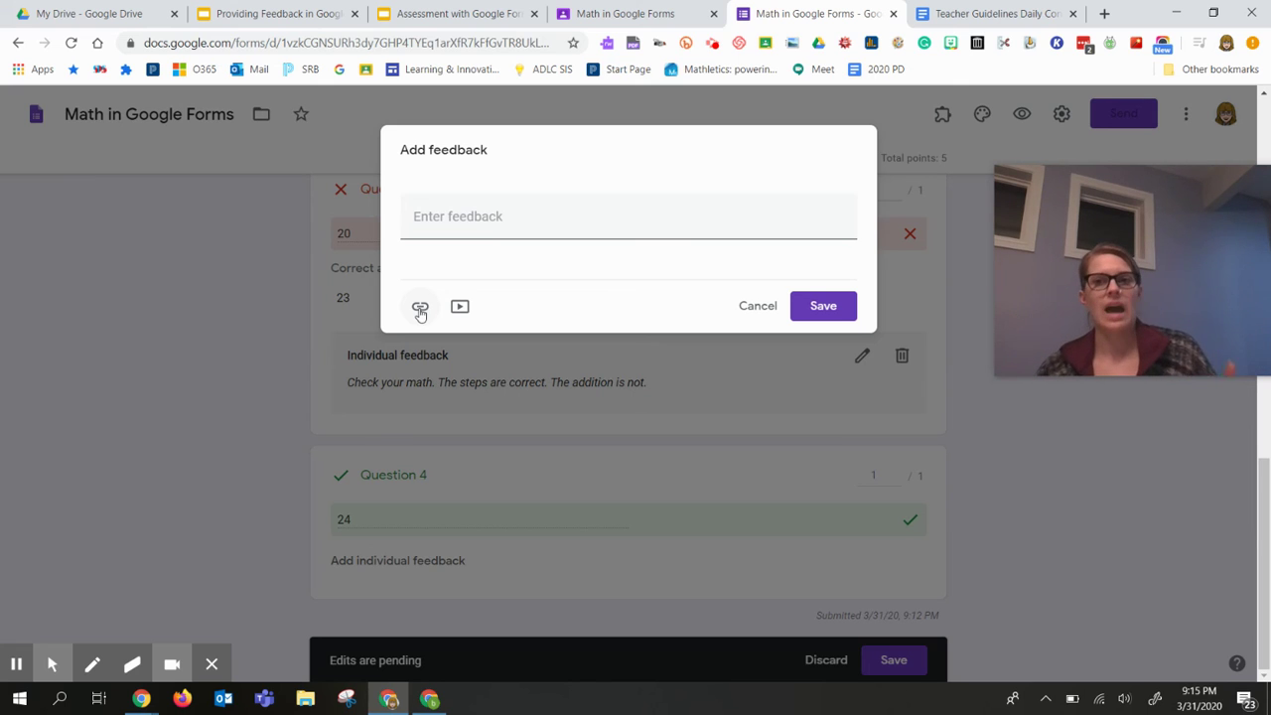
click(460, 307)
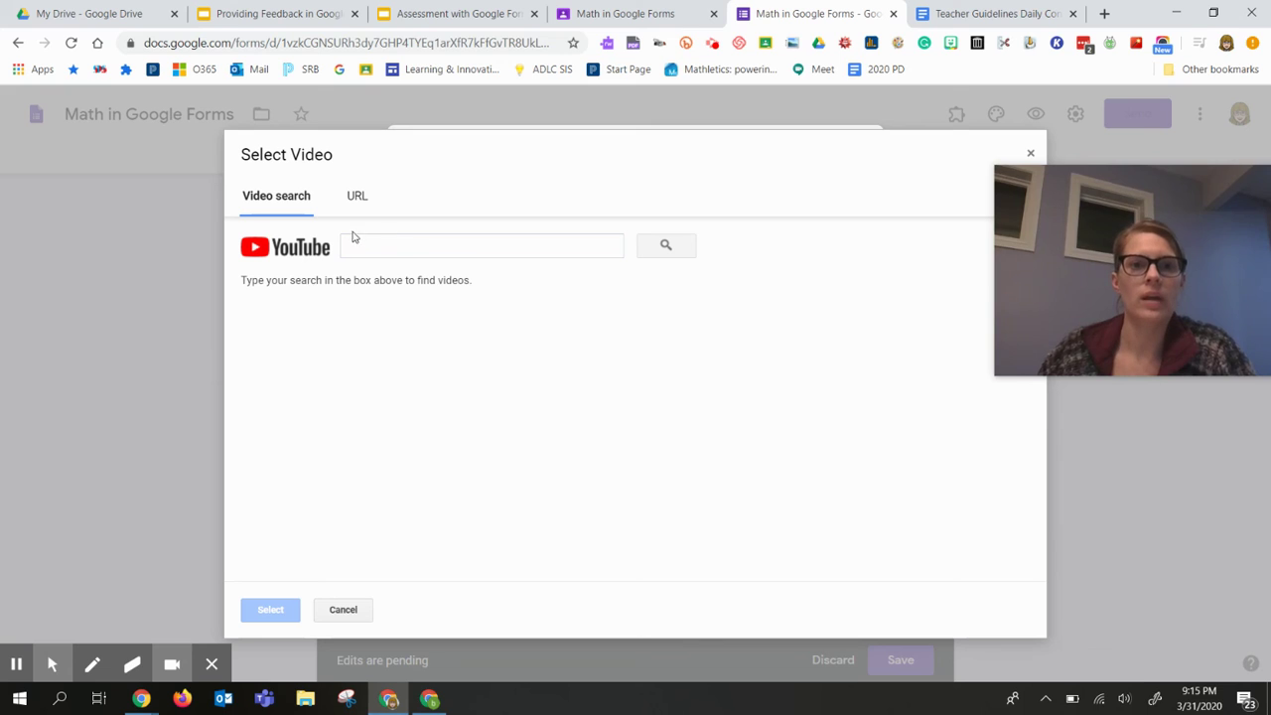
click(355, 239)
text(hea)
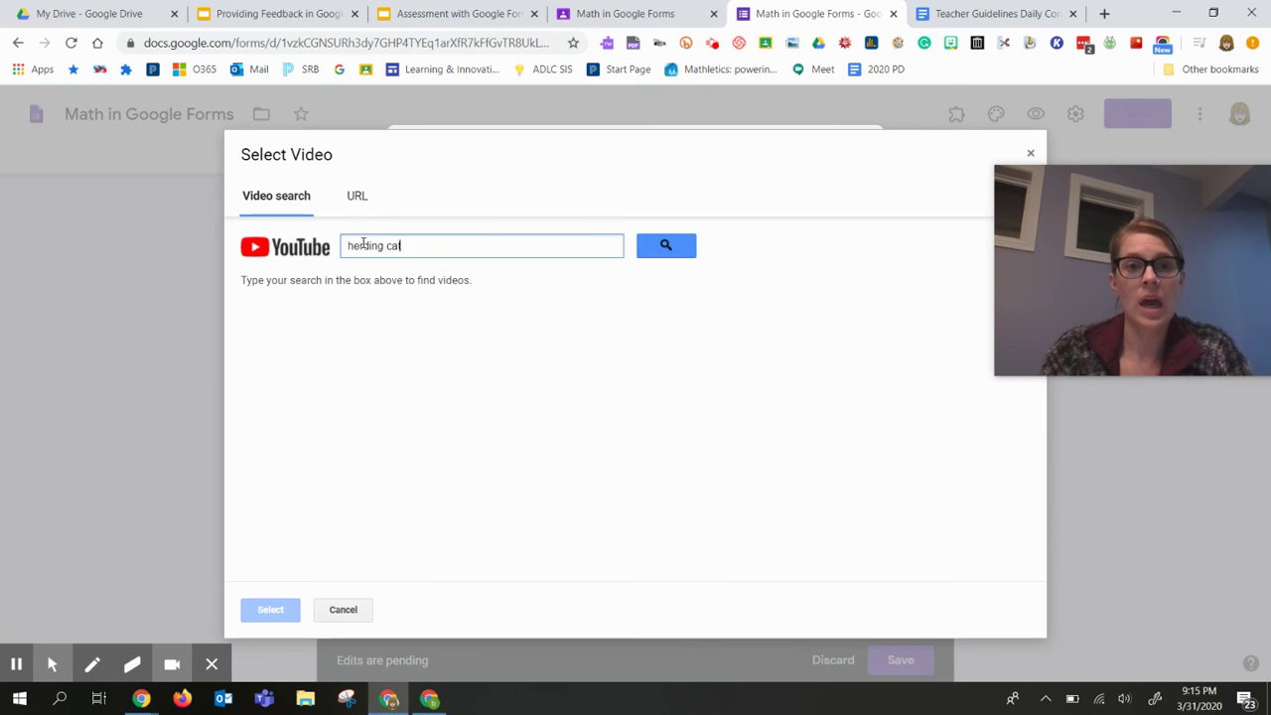
text(ding cats)
key(Return)
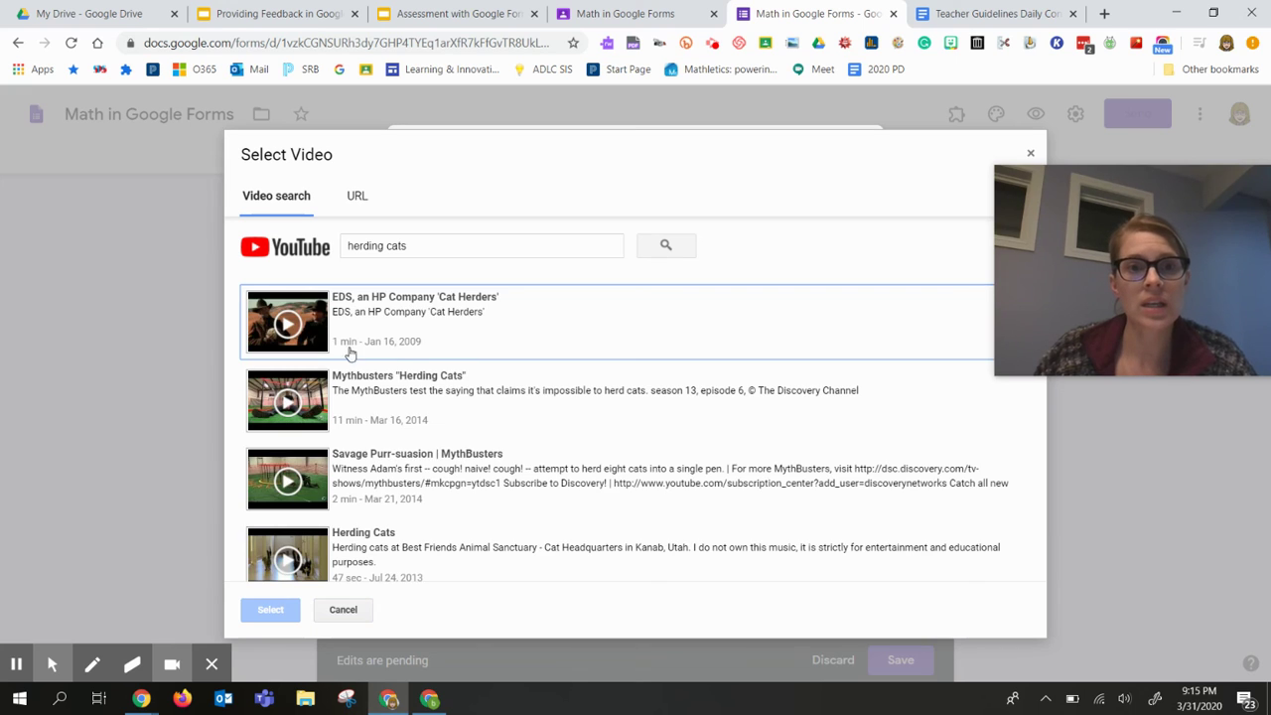
click(383, 339)
click(270, 609)
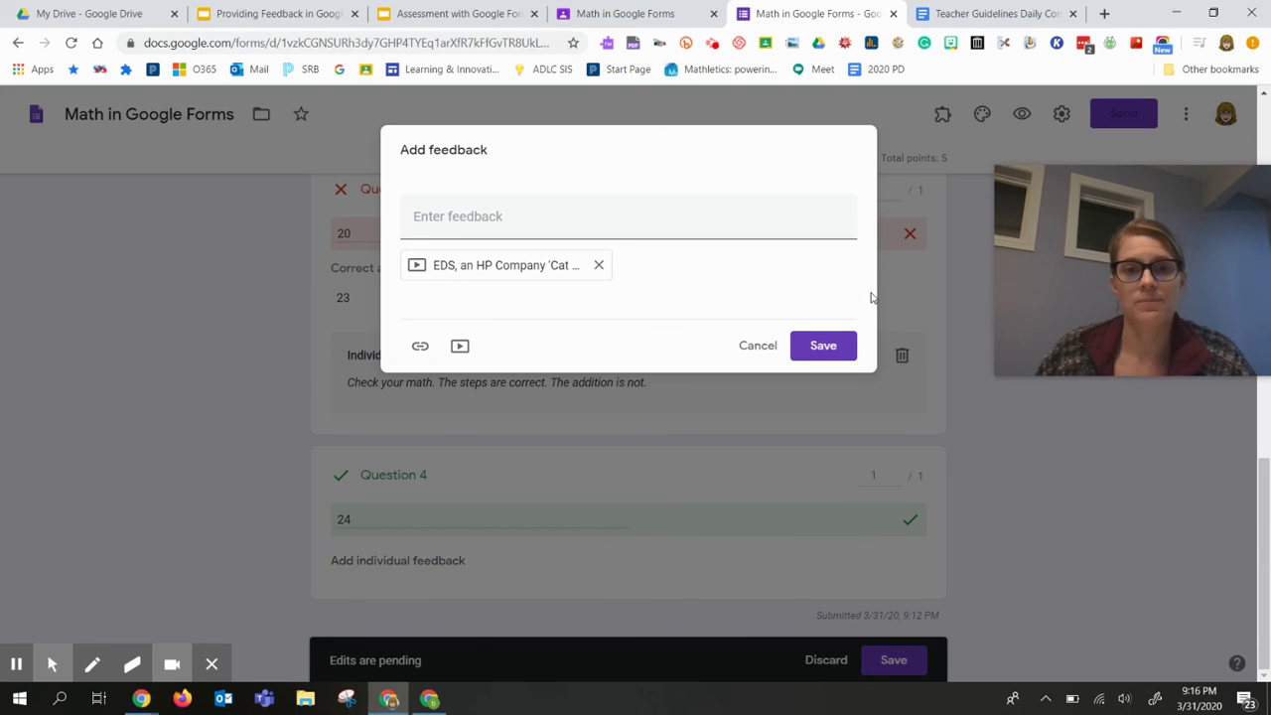
click(824, 346)
scroll(593, 523, down, 2)
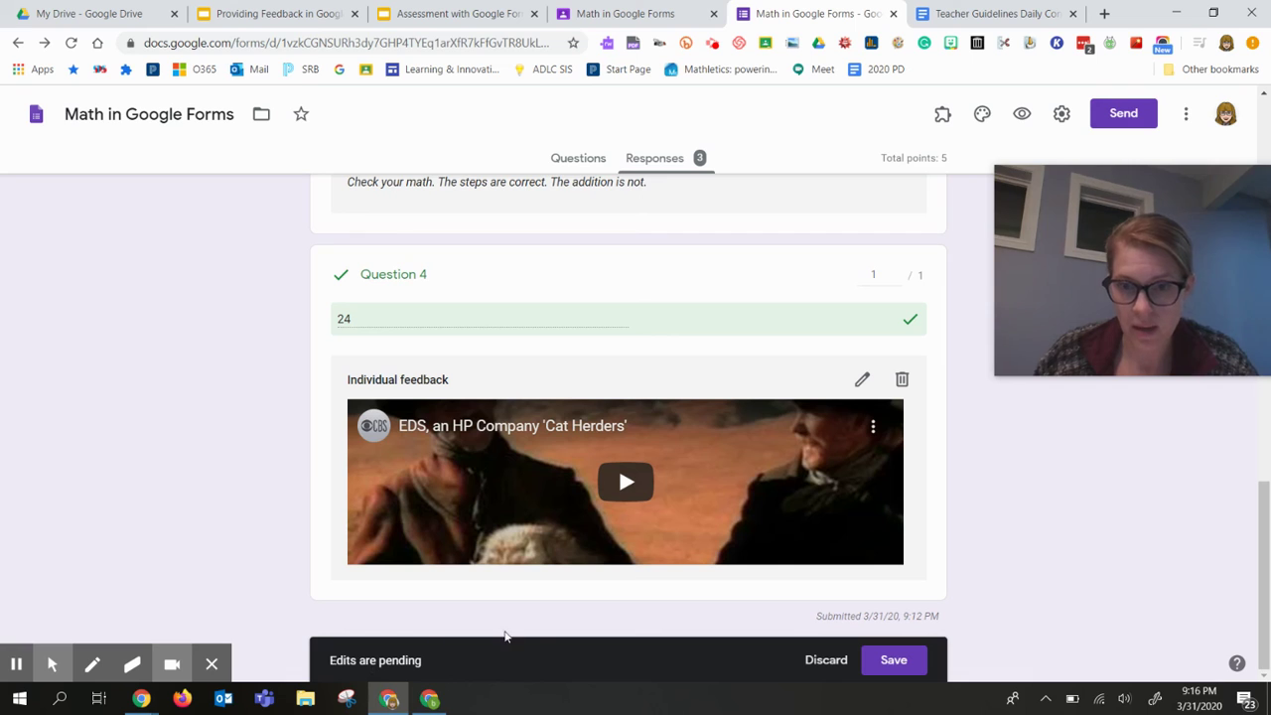
Save the pending feedback edits and release this response's score, emailing the student.
click(894, 661)
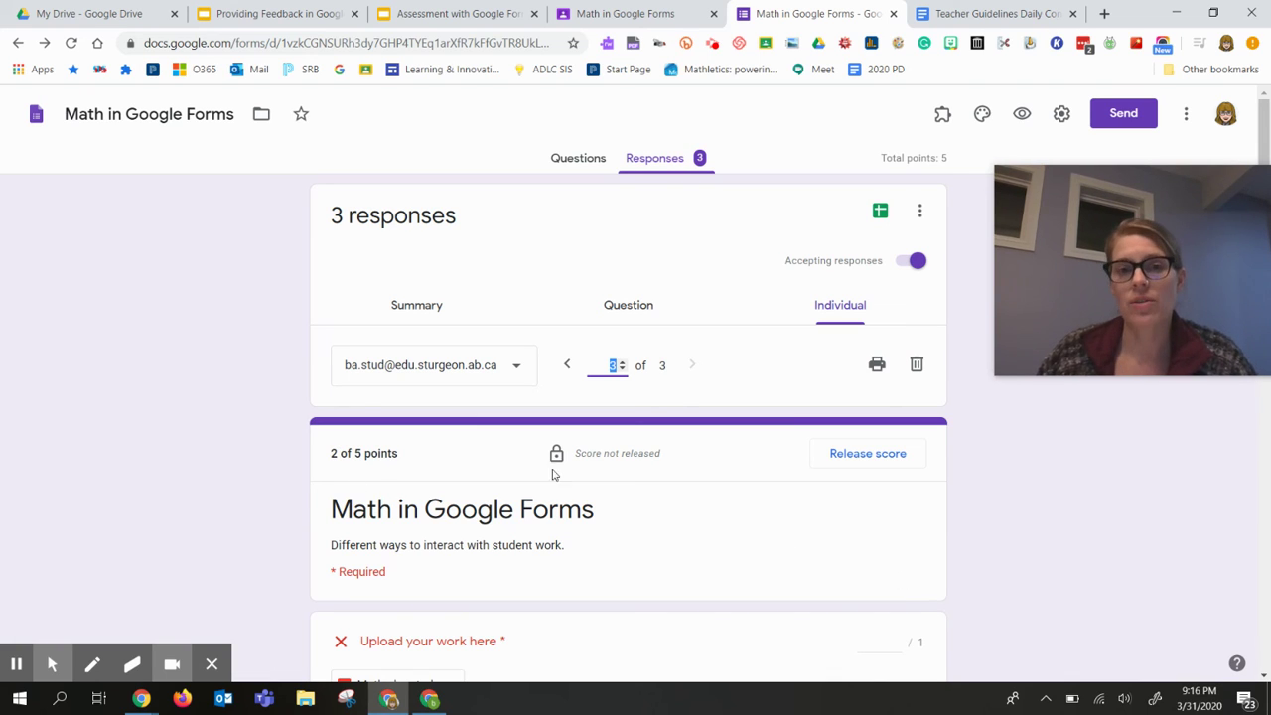
click(878, 457)
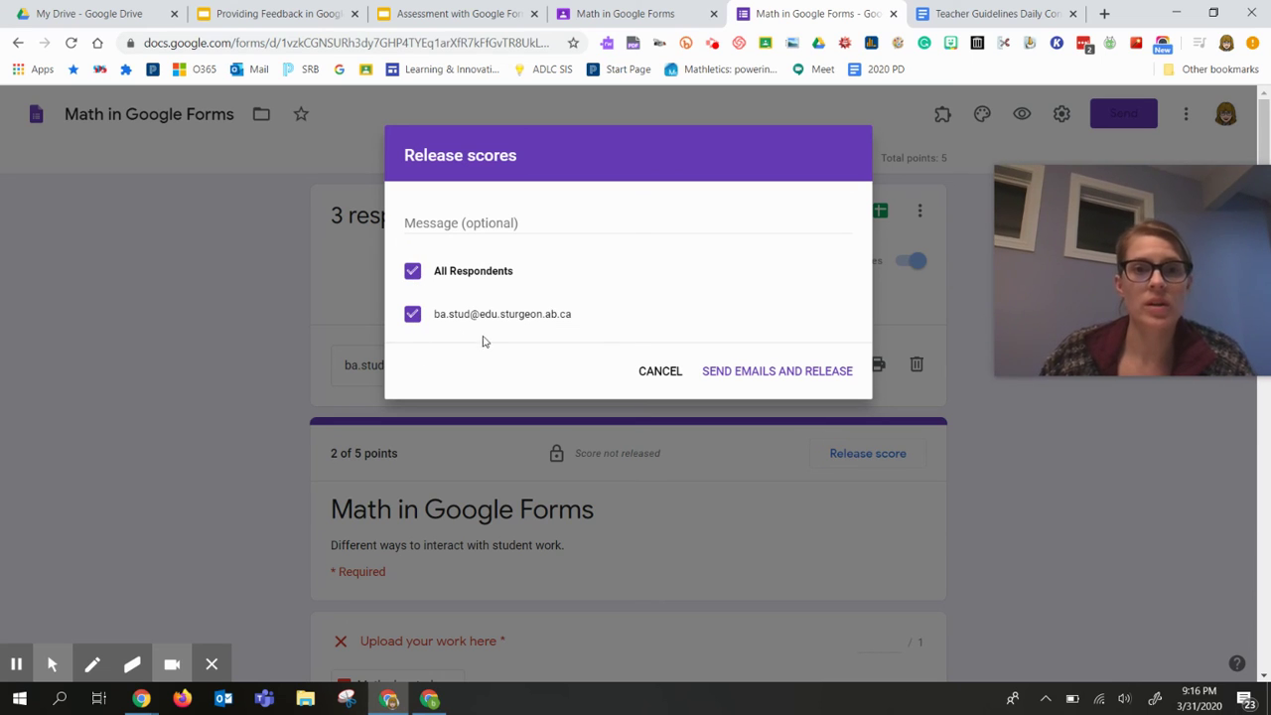
click(745, 373)
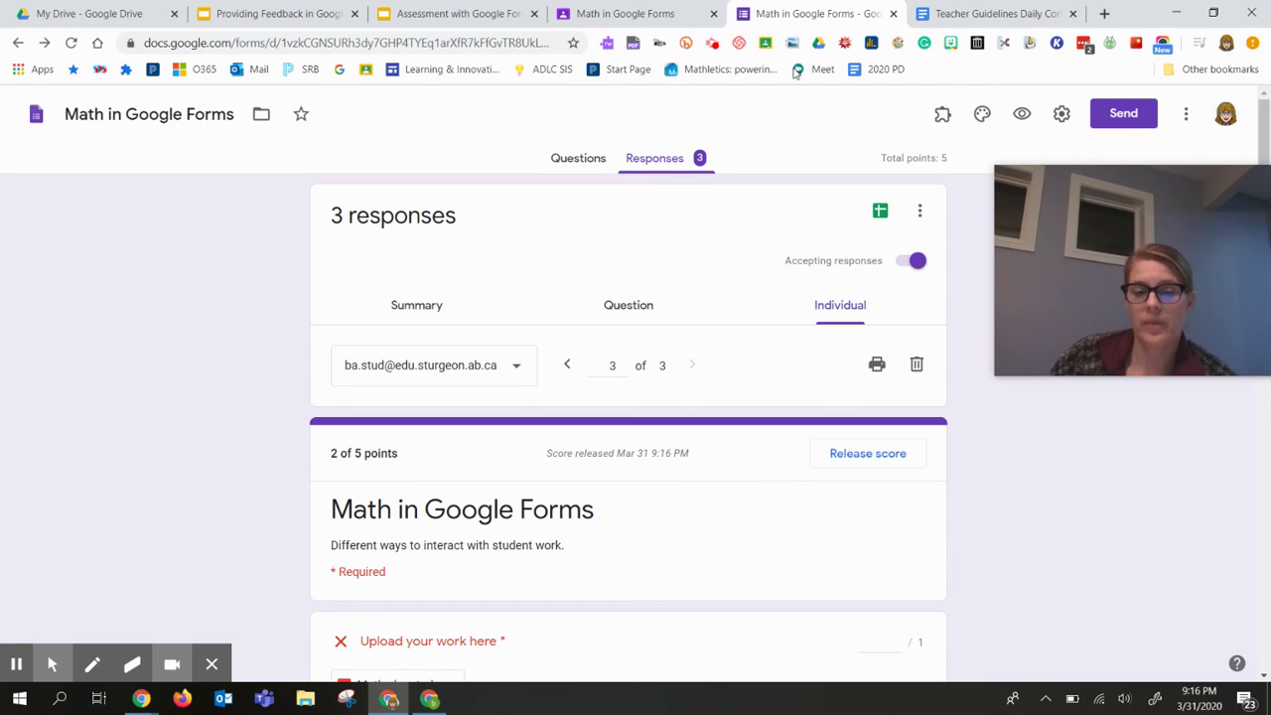
Bring the student's Classroom window forward and reload the Math in Google Forms assignment page.
click(429, 701)
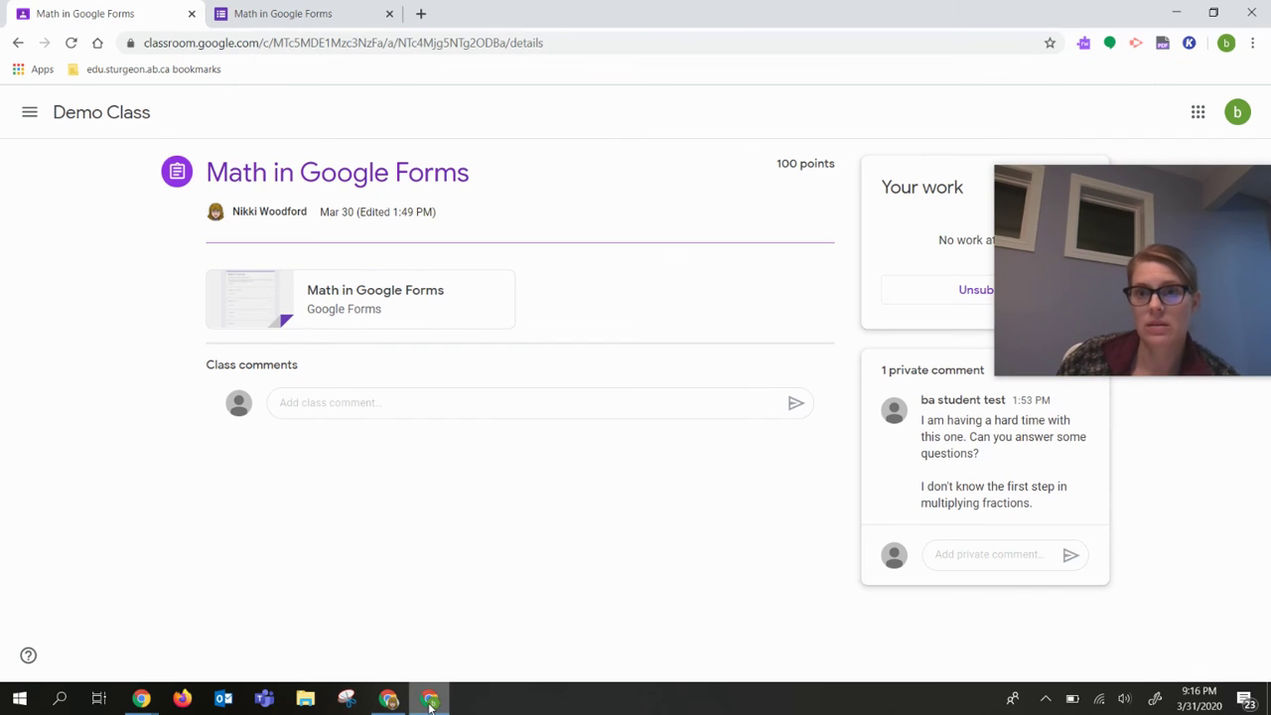
click(70, 42)
mouse_move(1122, 281)
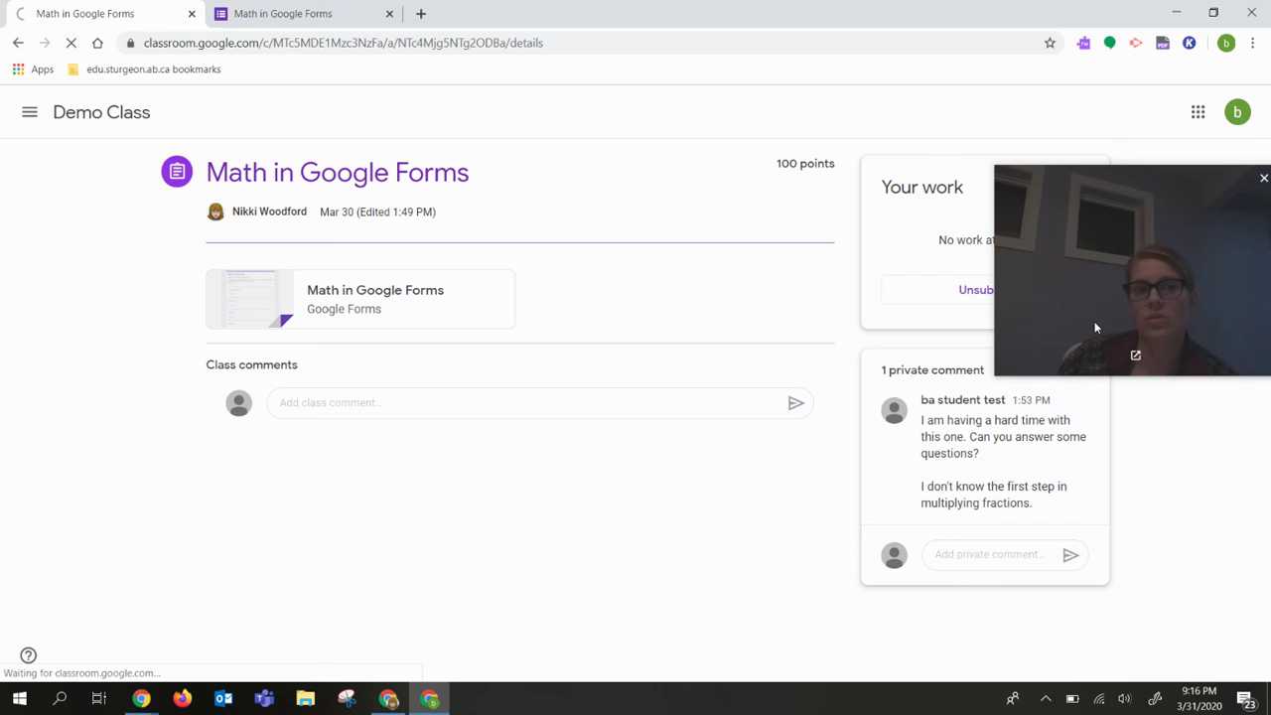
drag(1138, 267, 236, 523)
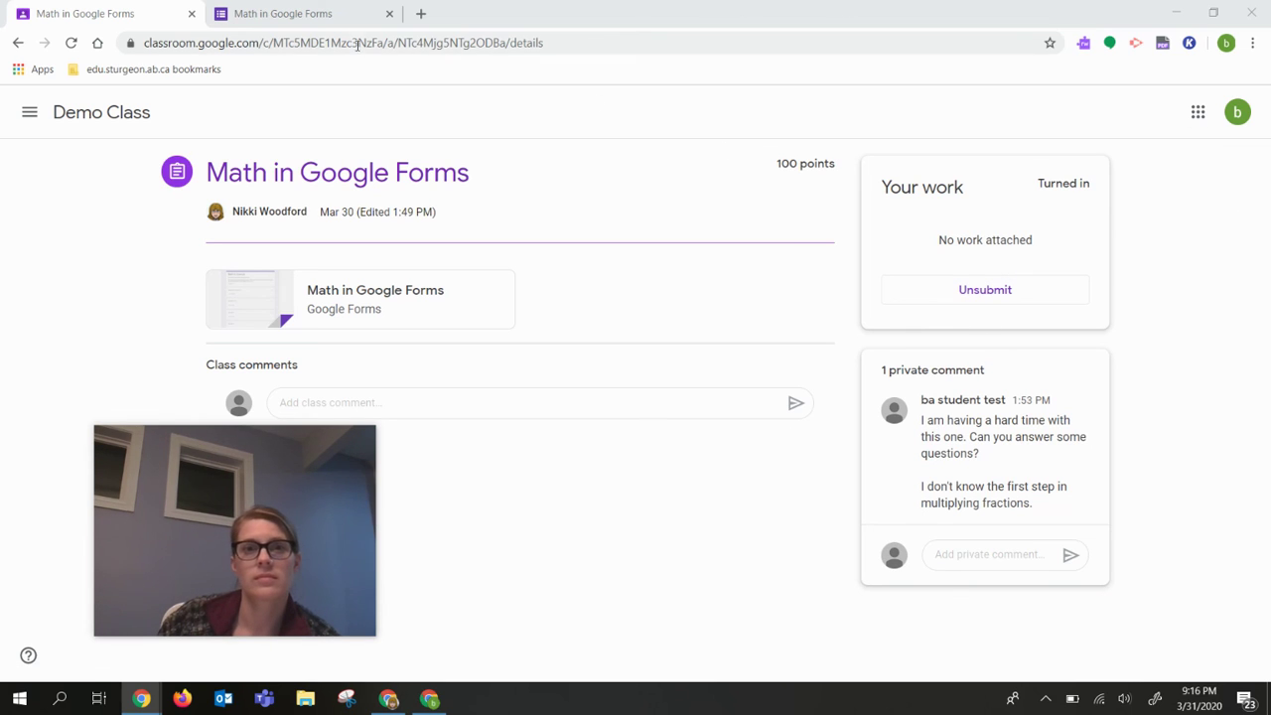
Open the assignment details in Classroom from the submitted form's confirmation page.
click(335, 23)
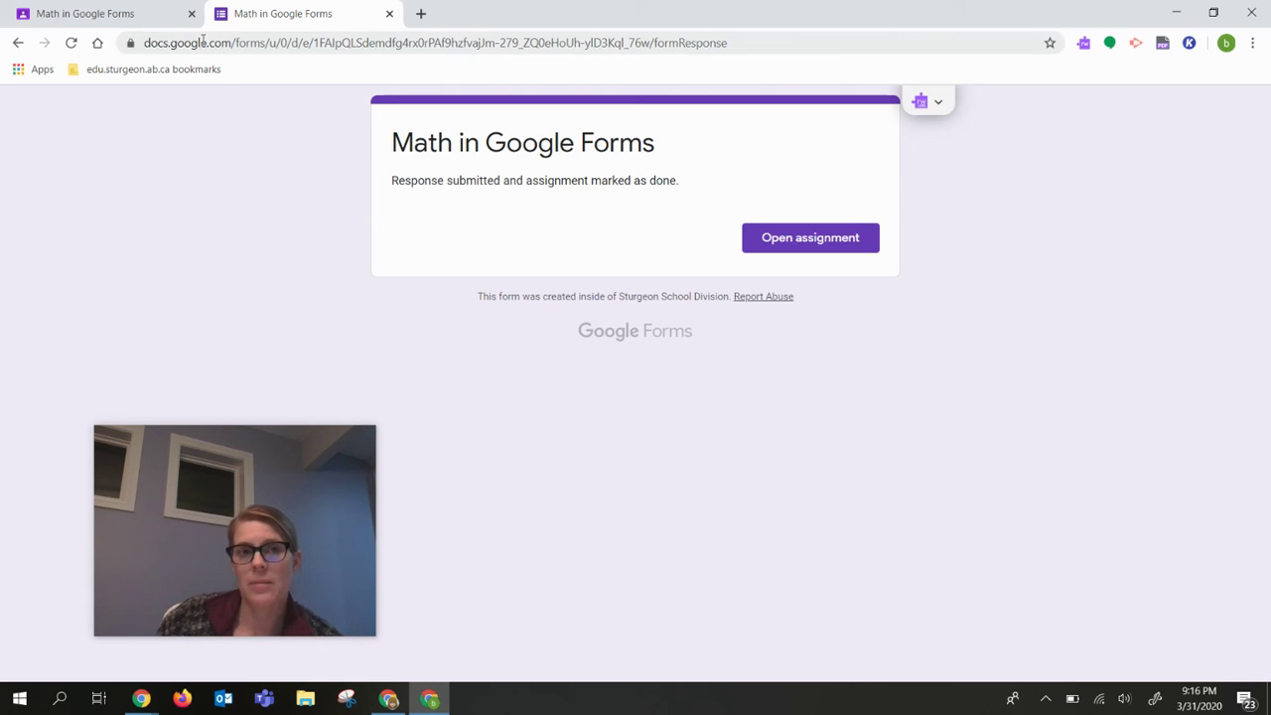
click(150, 10)
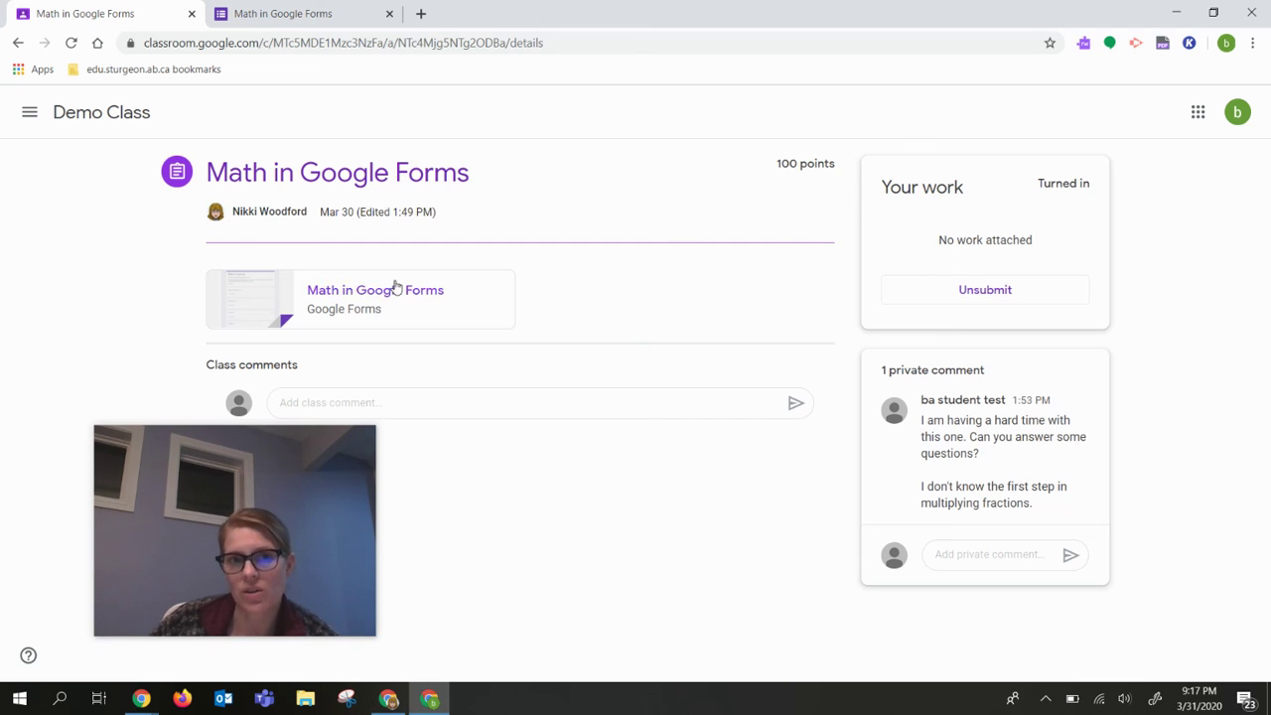
click(298, 18)
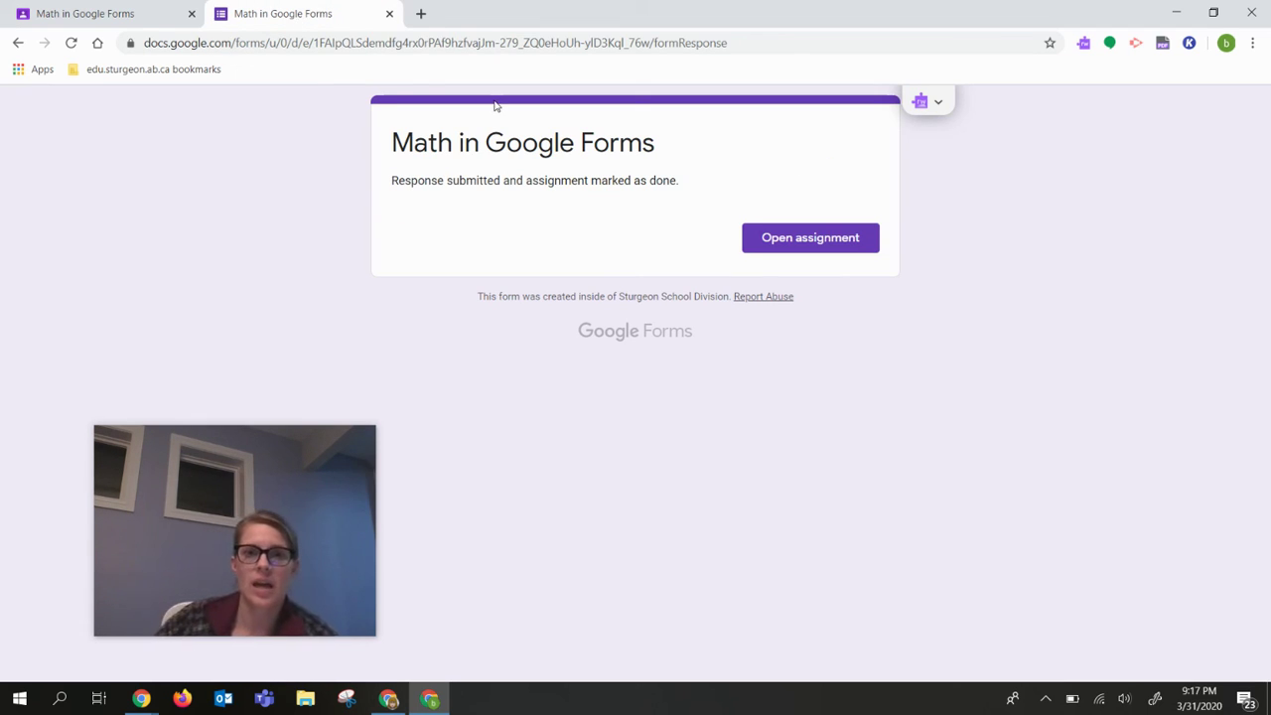
click(814, 239)
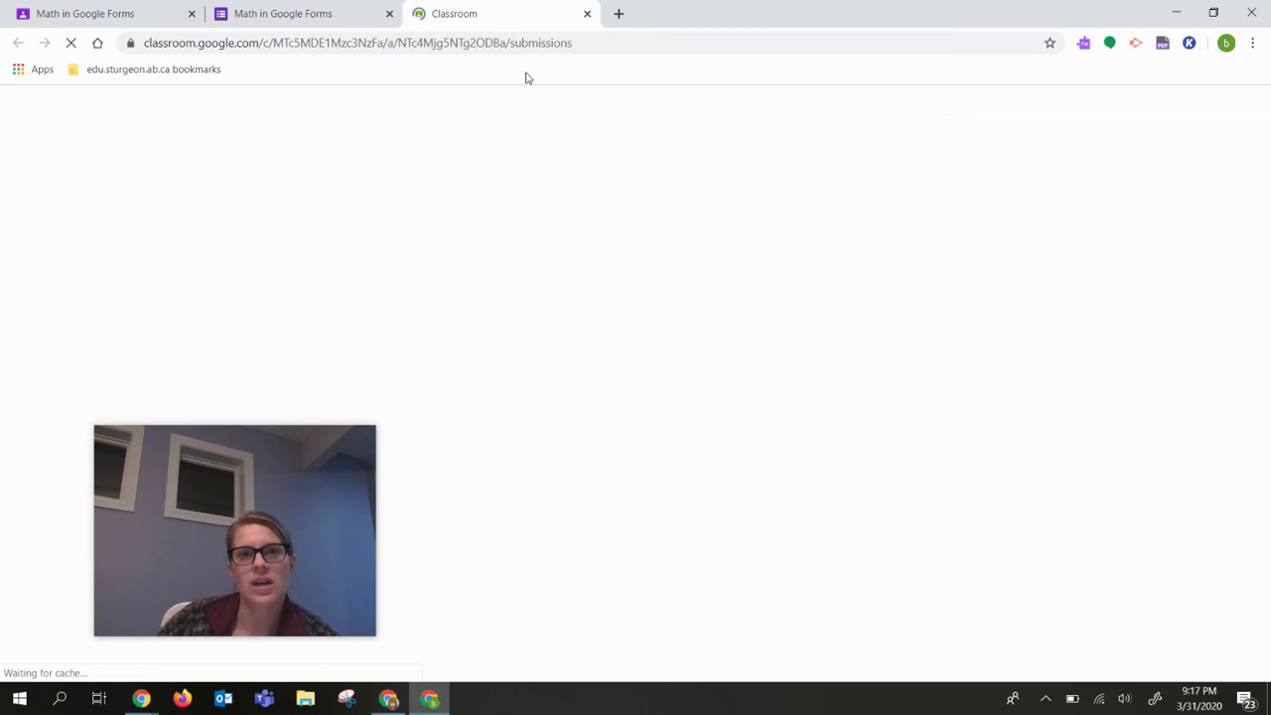
Go to gmail.com and follow the 'Score released: Math in Google Forms' email to the scored response.
click(587, 13)
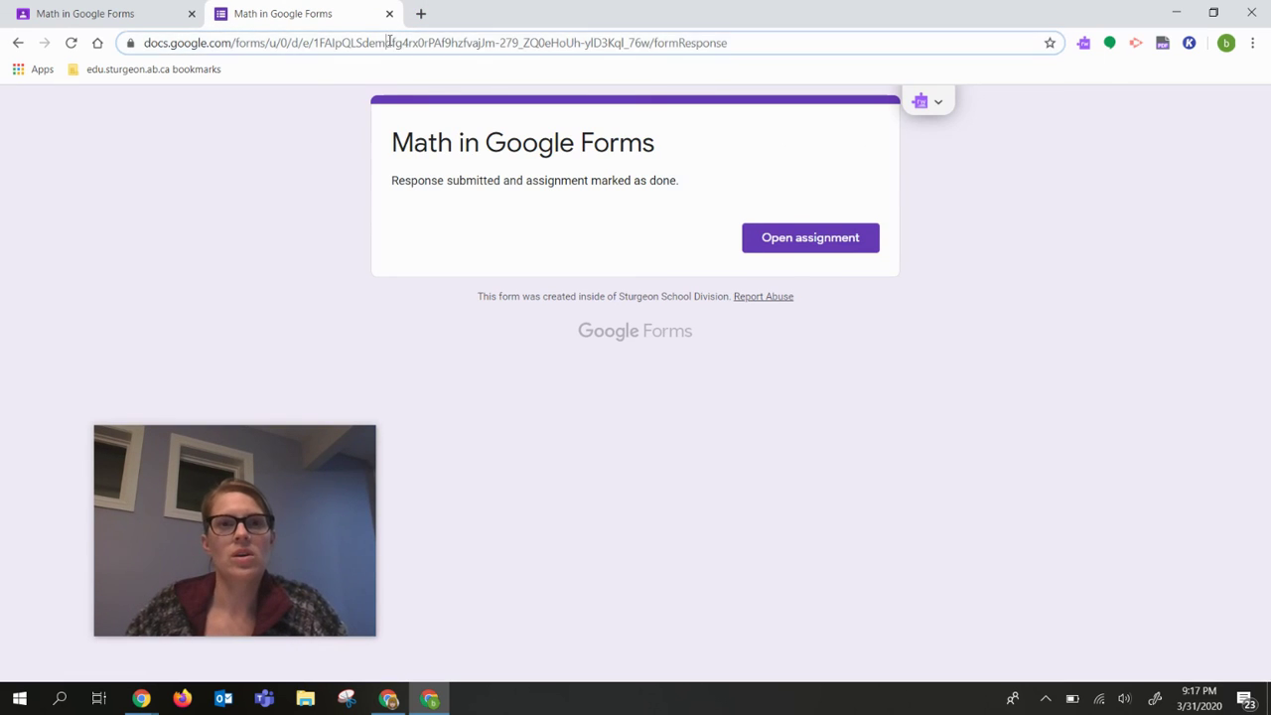
click(389, 40)
text(gmail.c)
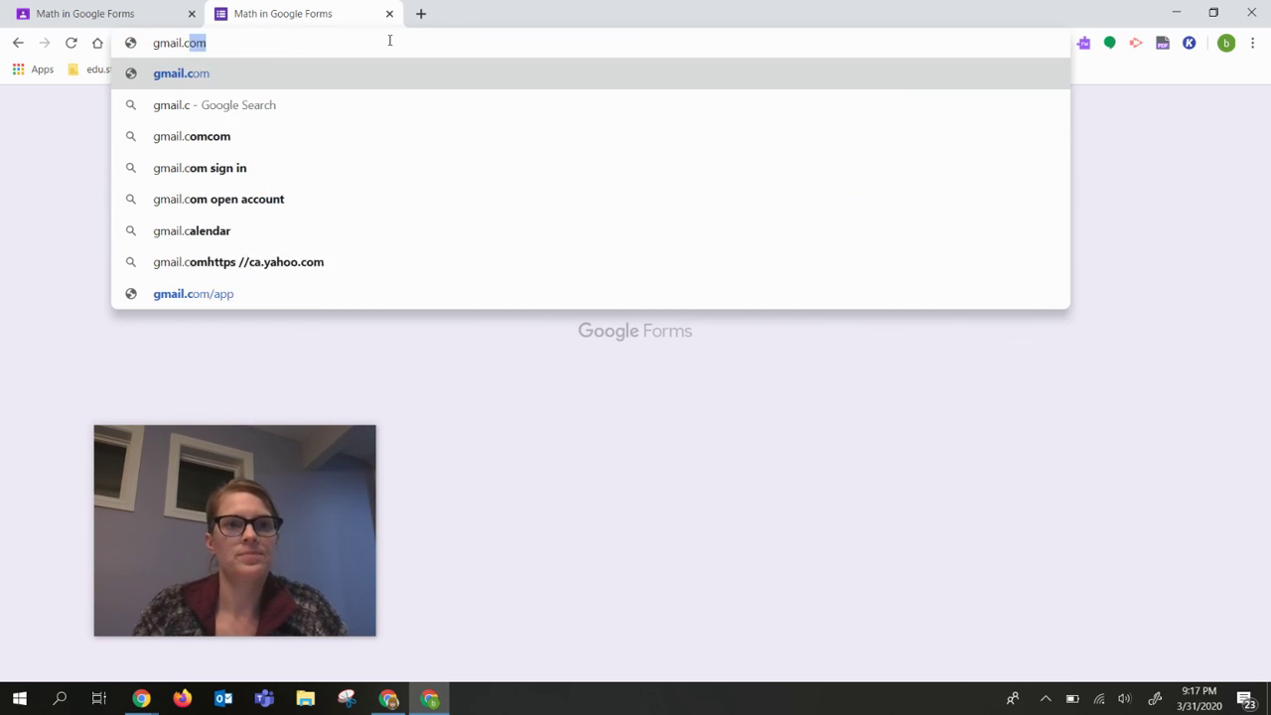
text(om)
key(Return)
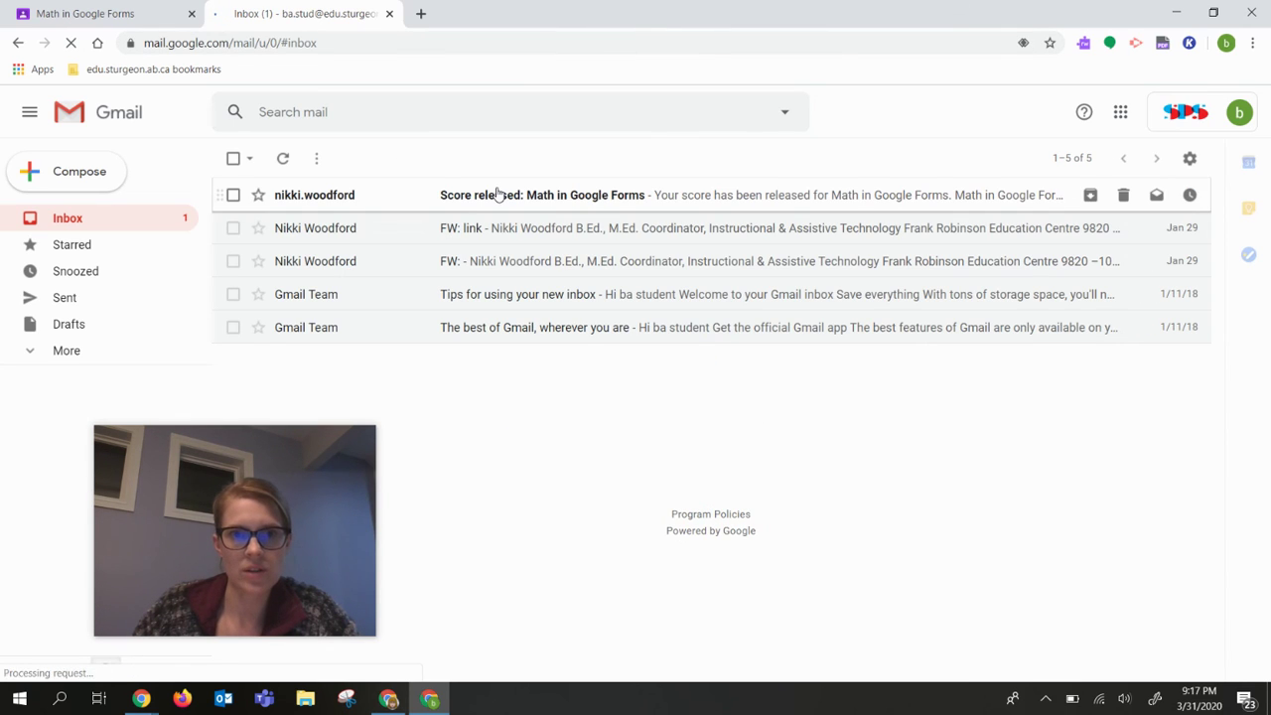
click(499, 195)
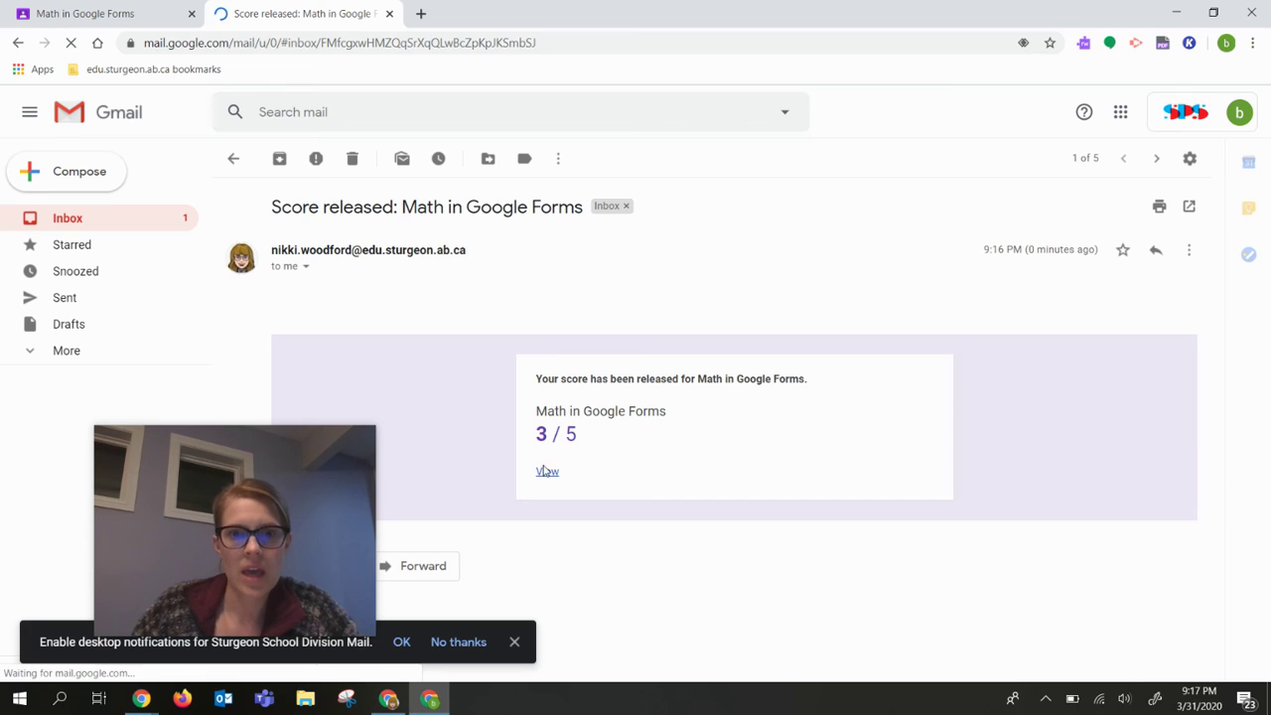
click(545, 471)
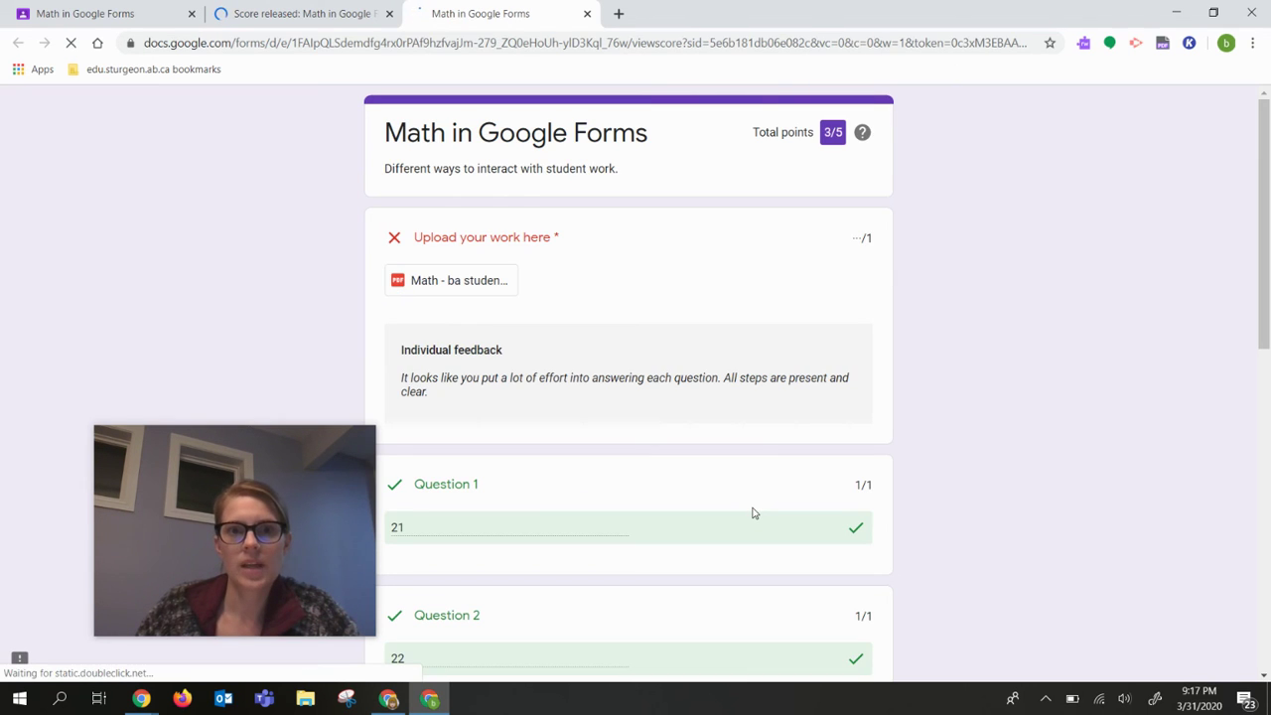
Scroll the 3/5 score page to review Question 3's text feedback and Question 4's 'Cat Herders' video.
scroll(747, 421, down, 2)
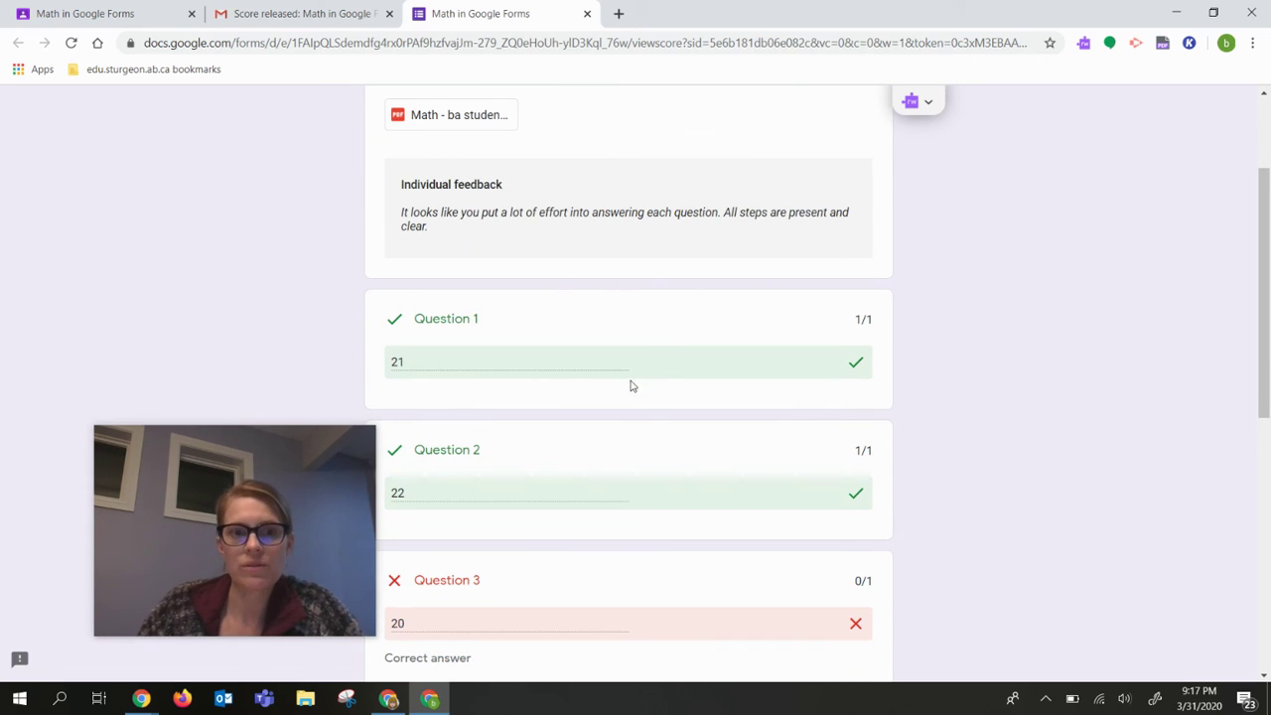
scroll(632, 386, down, 2)
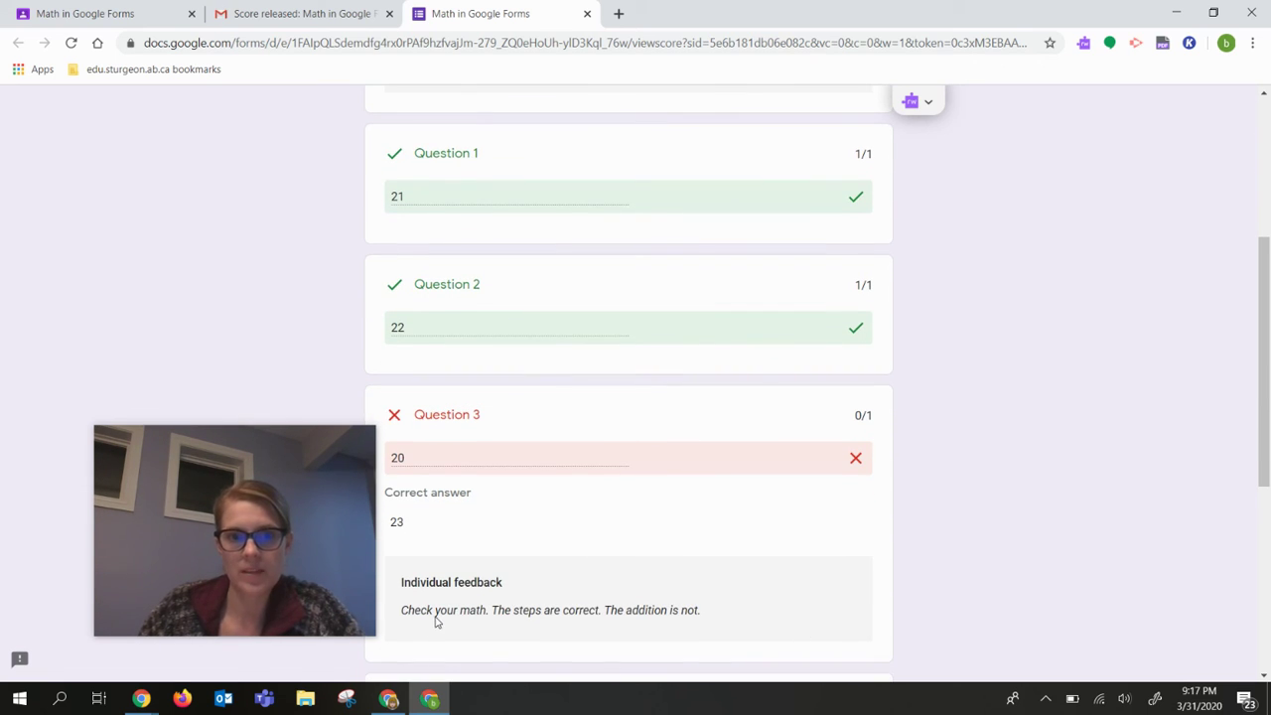
scroll(665, 540, down, 5)
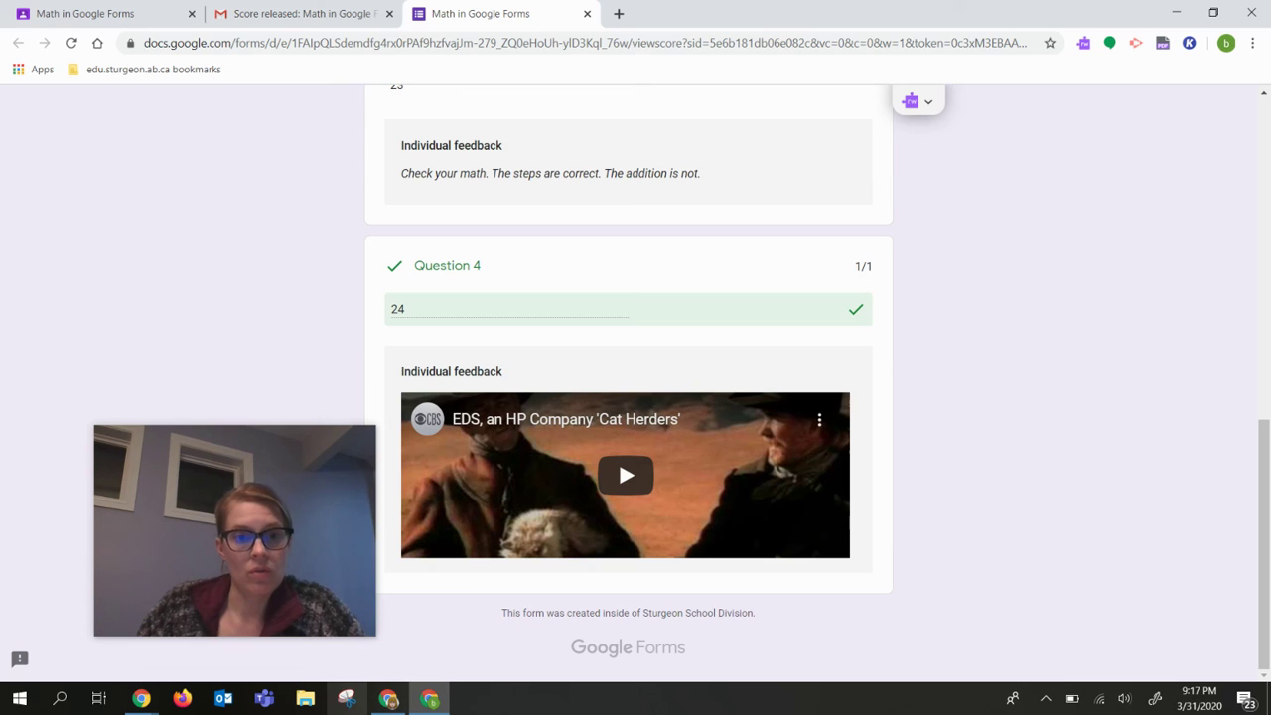
Return to the Providing Feedback presentation and advance to slide 5, 'Dare to reimagine learning'.
click(389, 698)
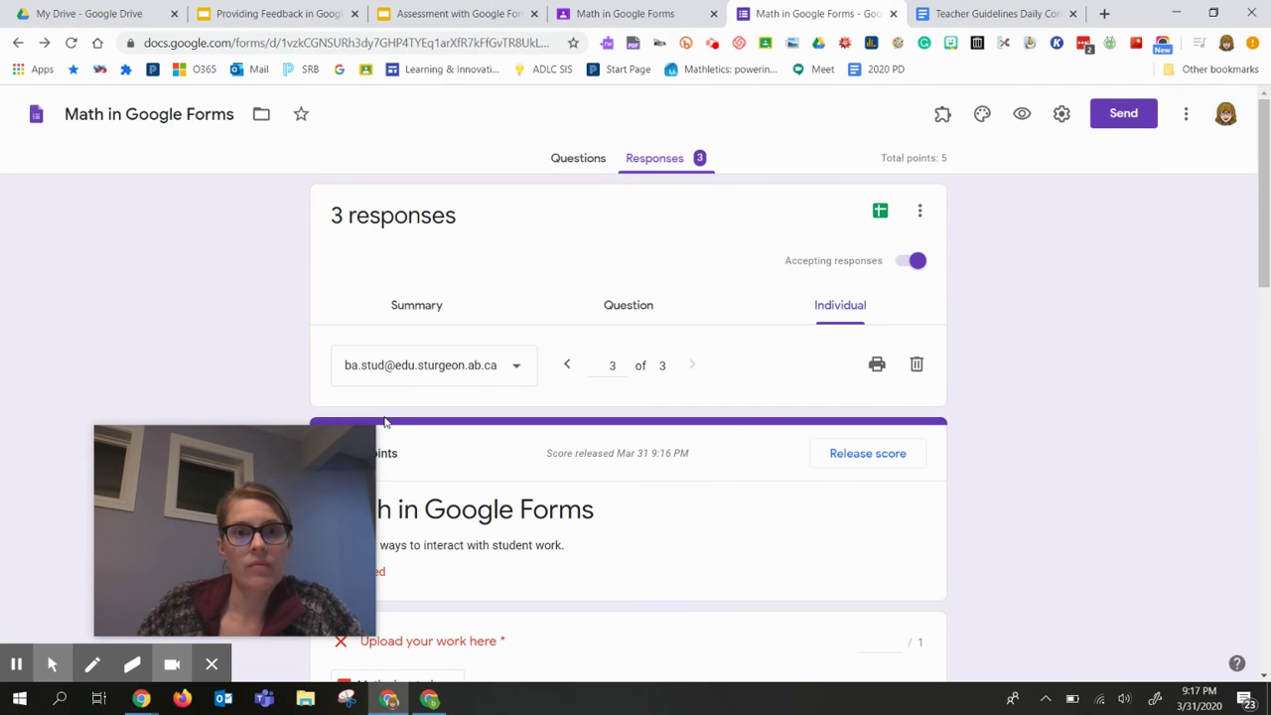
click(318, 20)
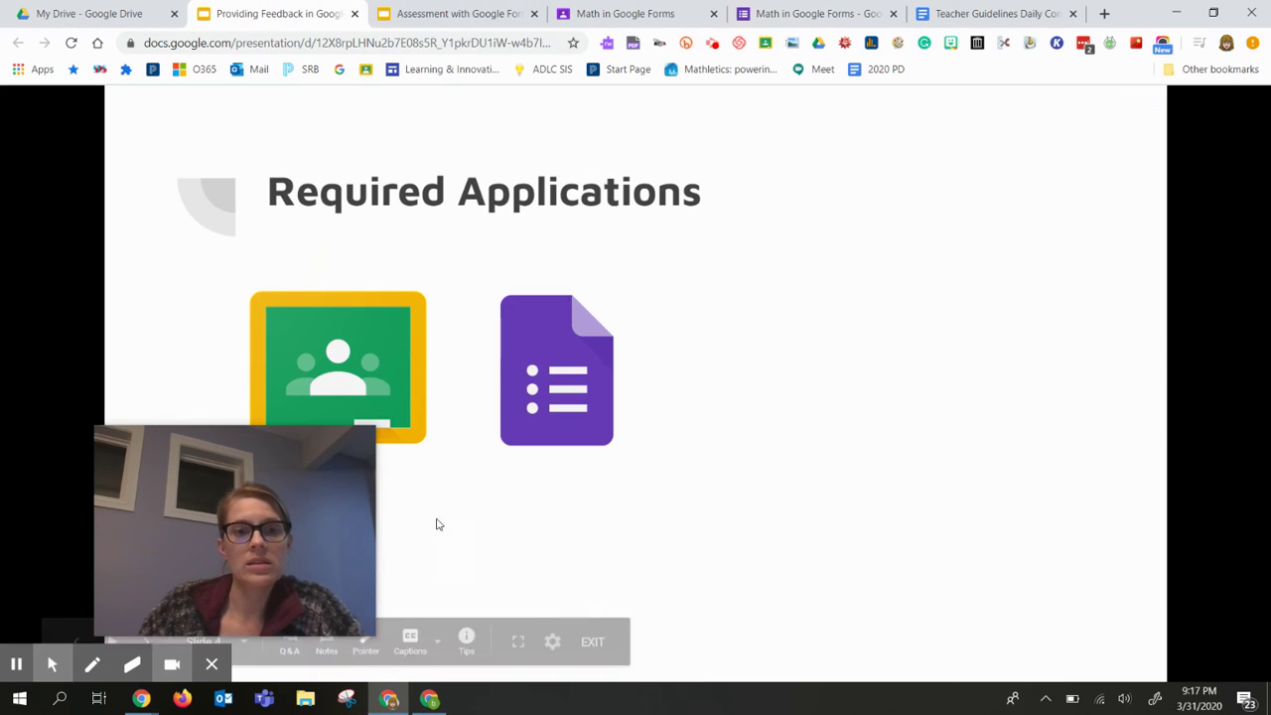
drag(492, 527, 1162, 211)
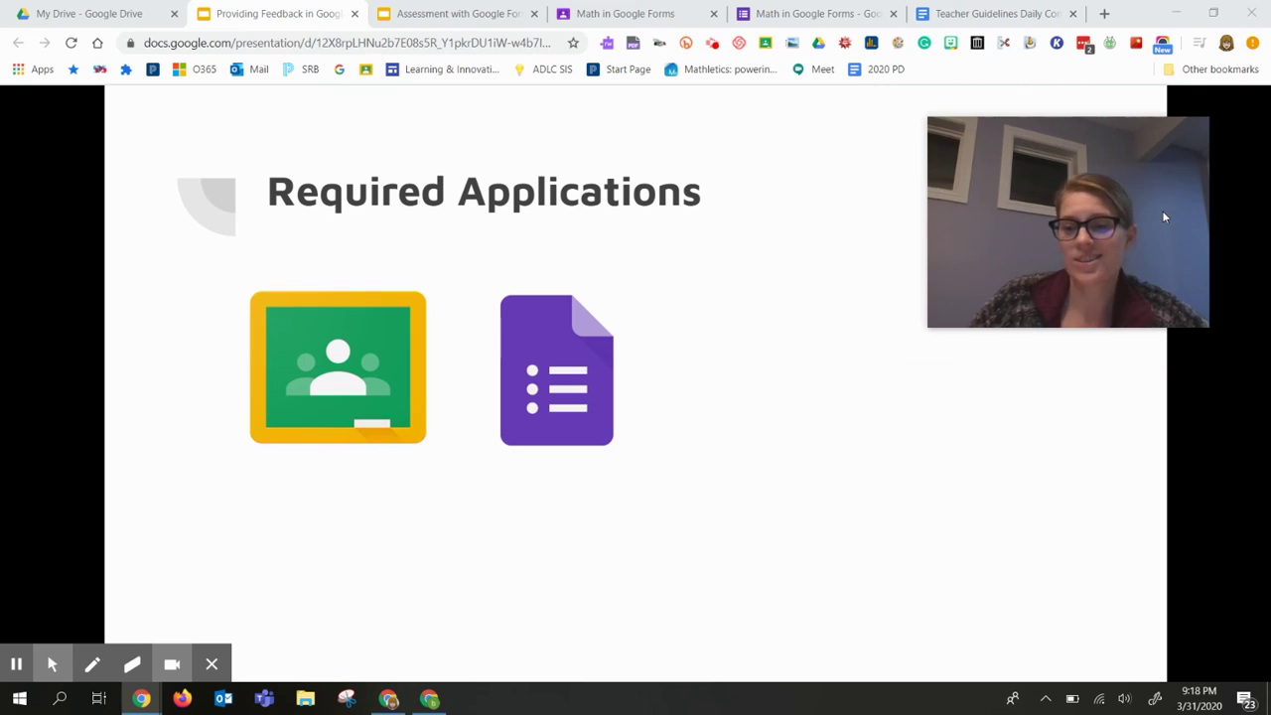
mouse_move(128, 640)
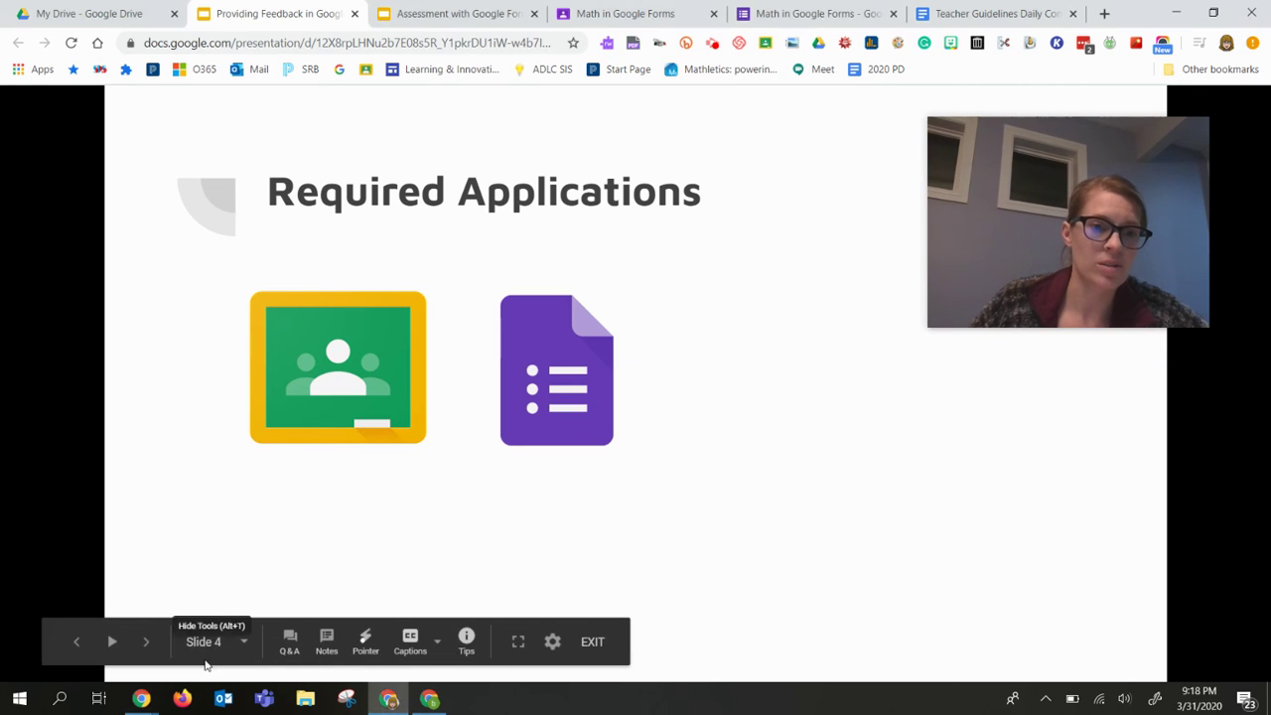
click(144, 642)
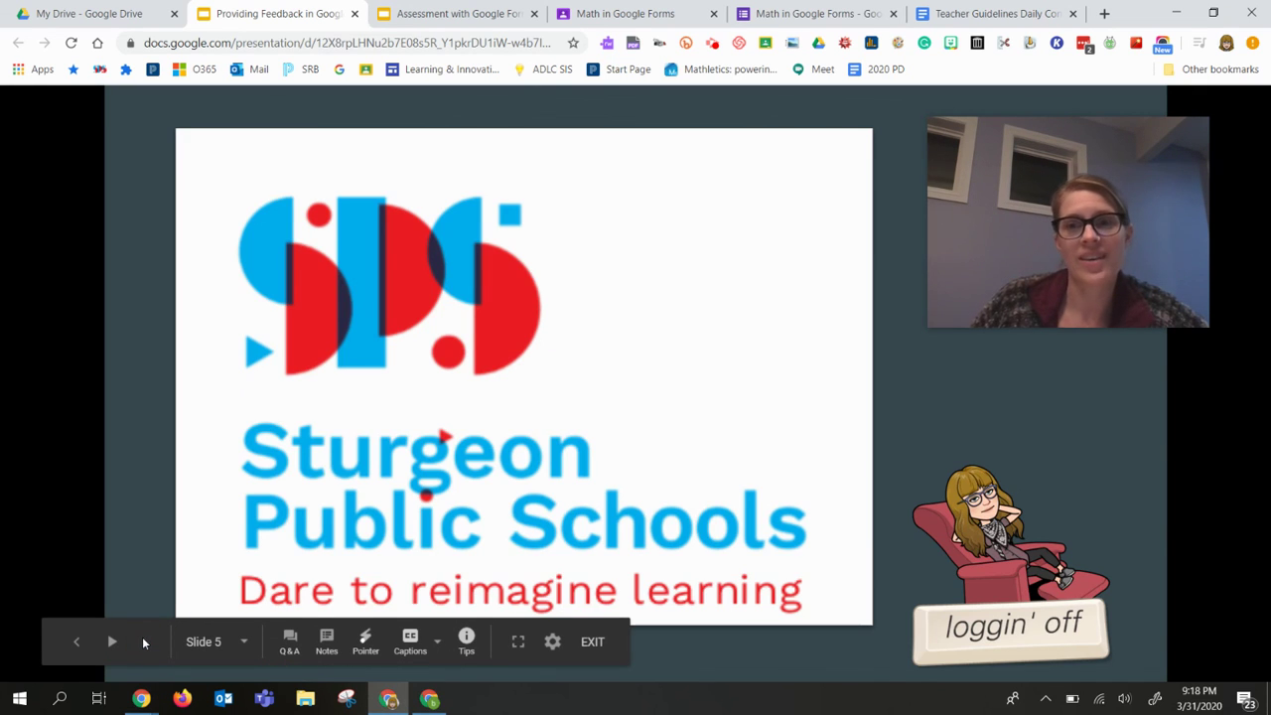